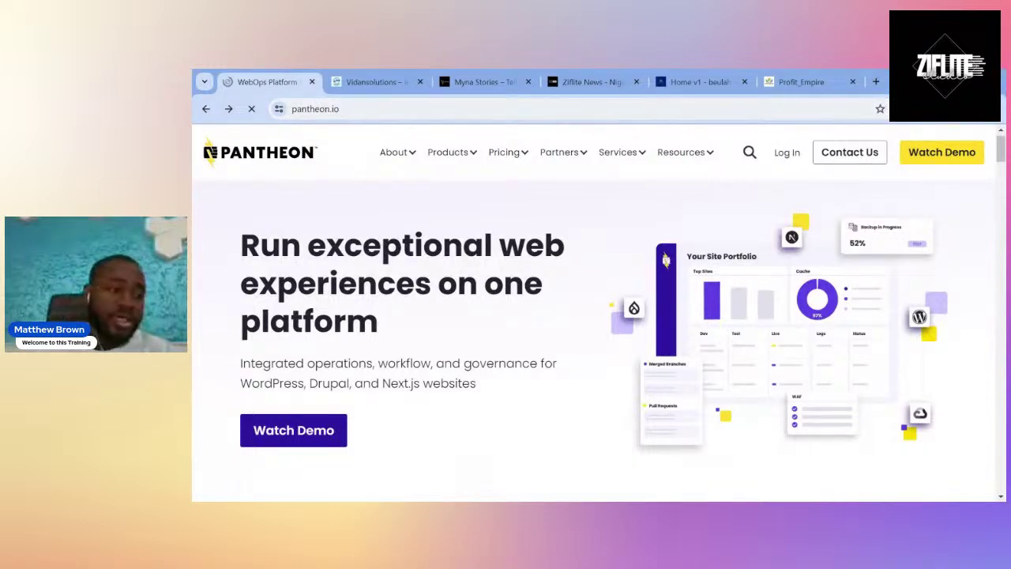
Browse the pantheon.io home page, go to Log In, and choose to create a free account.
{"action": "scroll", "coordinate": [400, 359], "scroll_direction": "down", "scroll_amount": 3}
{"action": "scroll", "coordinate": [400, 359], "scroll_direction": "down", "scroll_amount": 4}
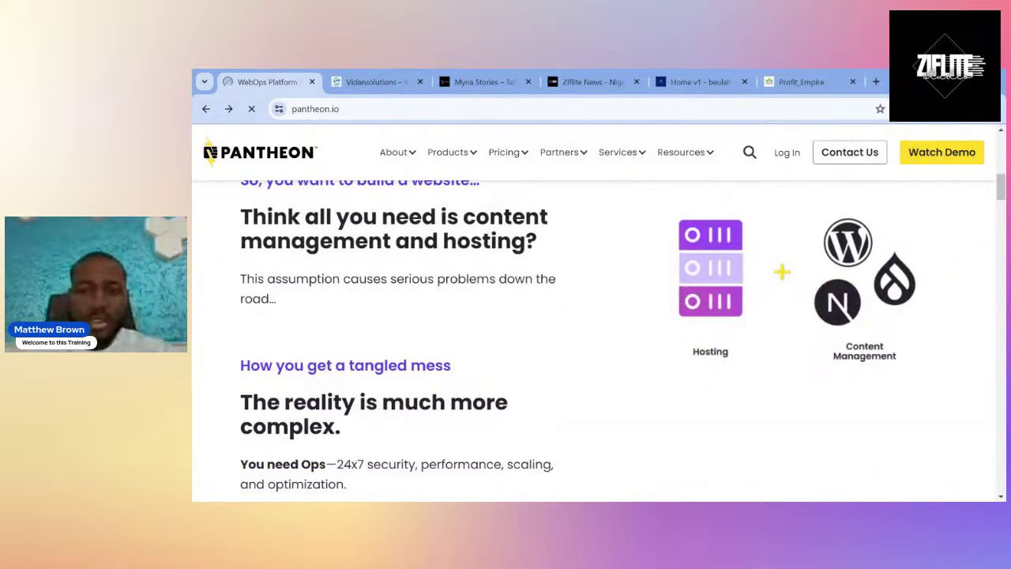
{"action": "scroll", "coordinate": [652, 276], "scroll_direction": "up", "scroll_amount": 5}
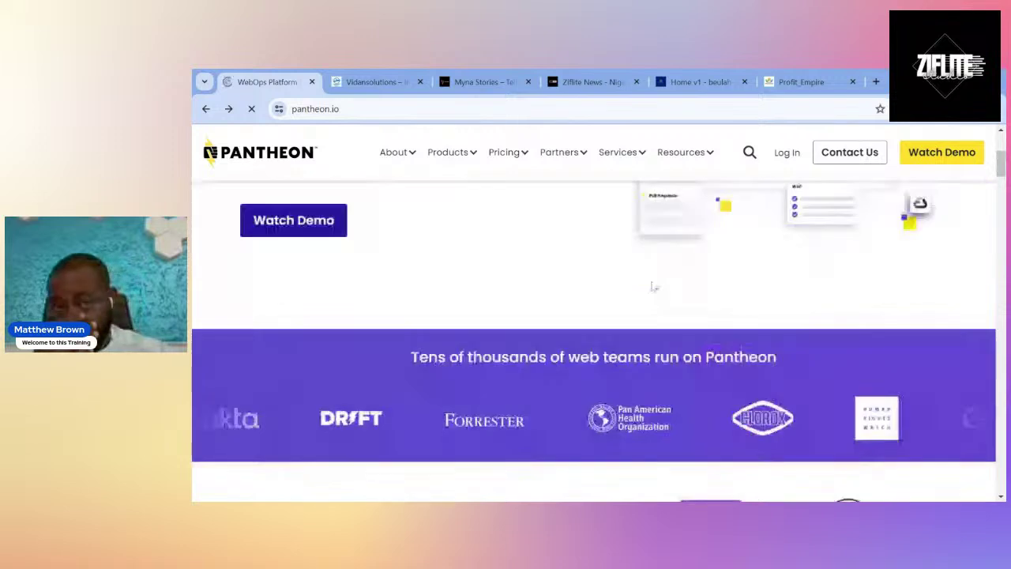
{"action": "scroll", "coordinate": [700, 269], "scroll_direction": "up", "scroll_amount": 1}
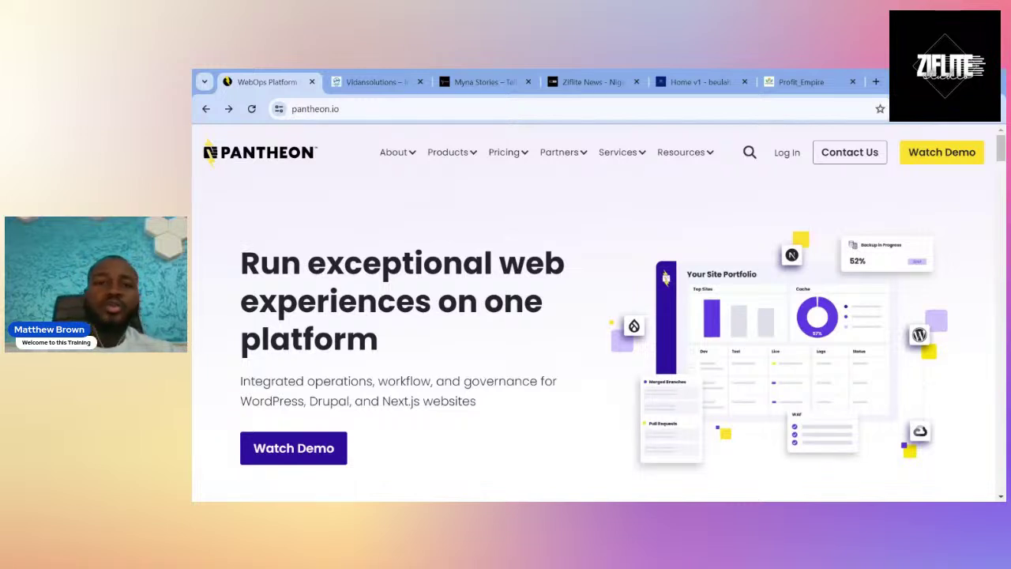
{"action": "mouse_move", "coordinate": [705, 155]}
{"action": "scroll", "coordinate": [727, 261], "scroll_direction": "up", "scroll_amount": 1}
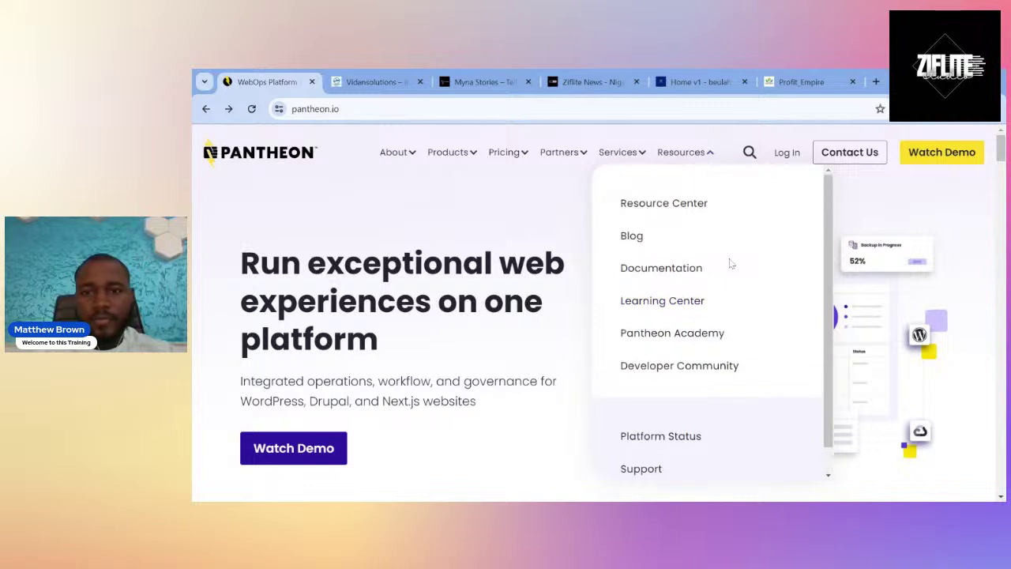
{"action": "left_click", "coordinate": [787, 158]}
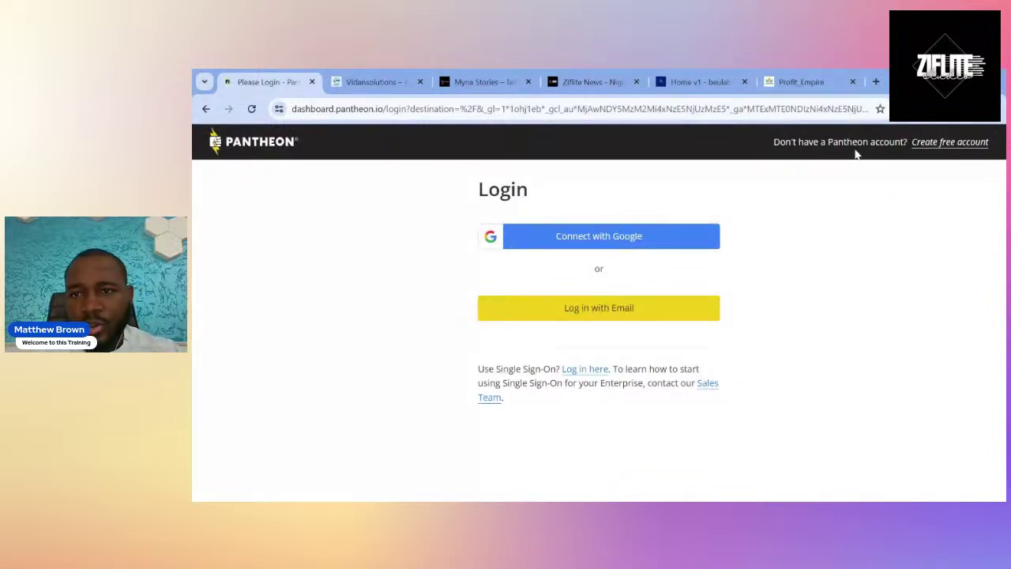
{"action": "left_click", "coordinate": [943, 149]}
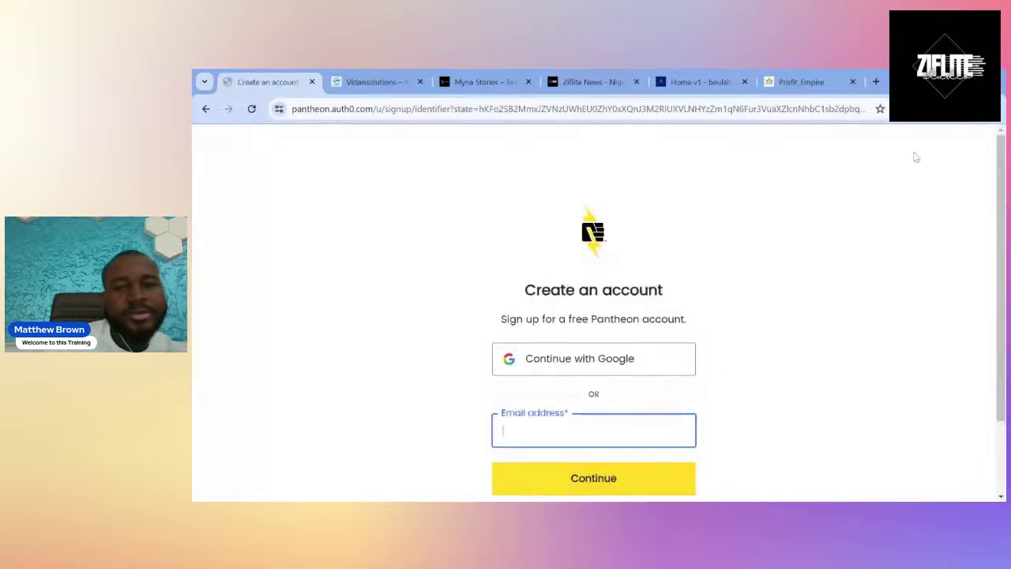
Choose to sign up for Pantheon with a Google account.
{"action": "scroll", "coordinate": [743, 244], "scroll_direction": "down", "scroll_amount": 2}
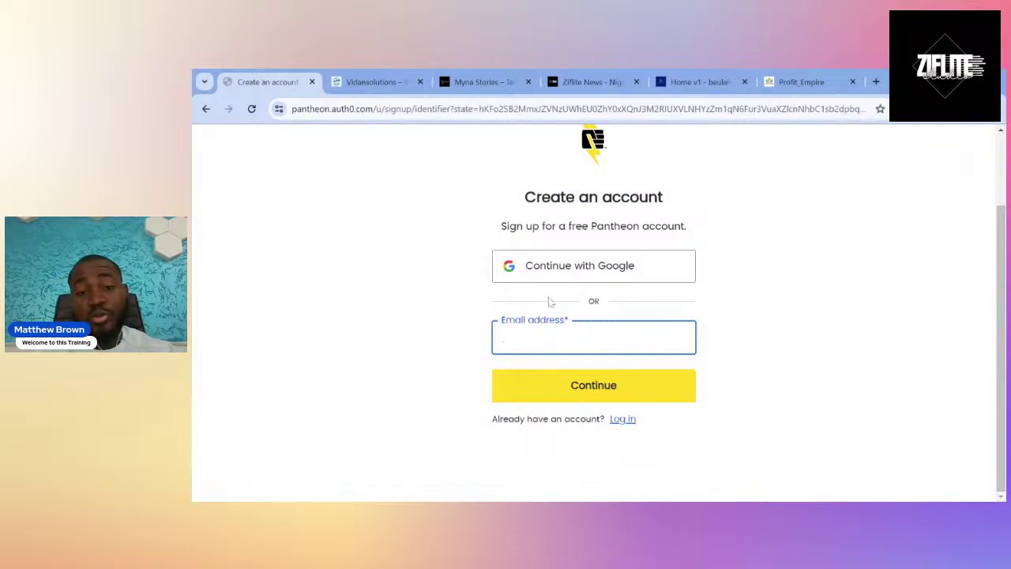
{"action": "left_click", "coordinate": [560, 266]}
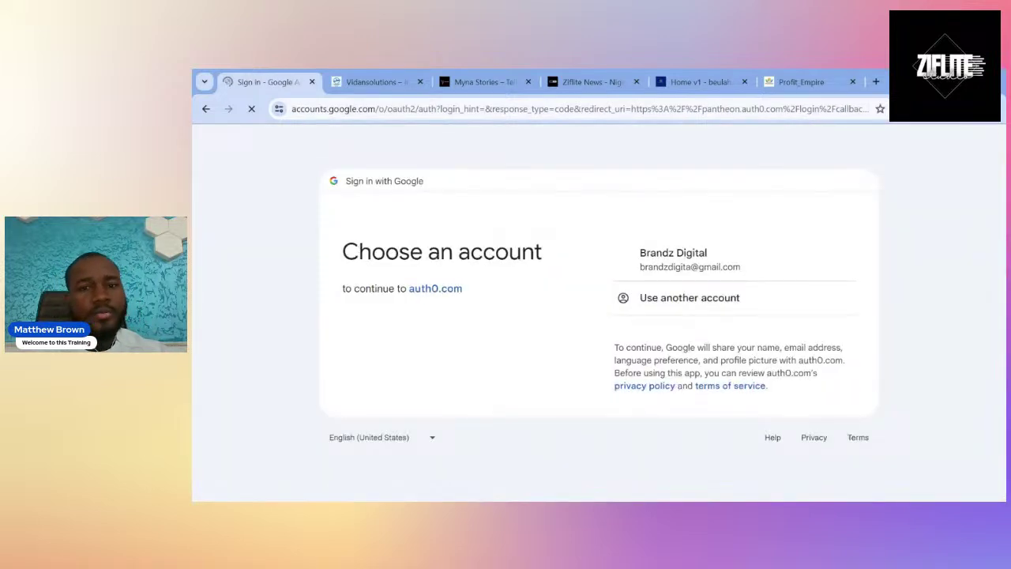
Continue the Pantheon sign-up with the listed Google account.
{"action": "double_click", "coordinate": [677, 268]}
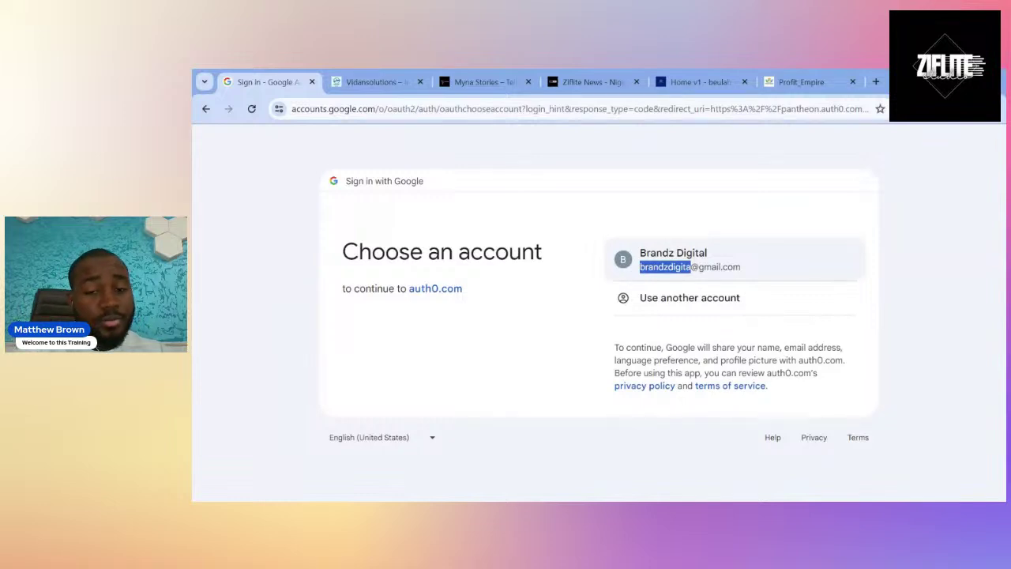
{"action": "left_click", "coordinate": [692, 266]}
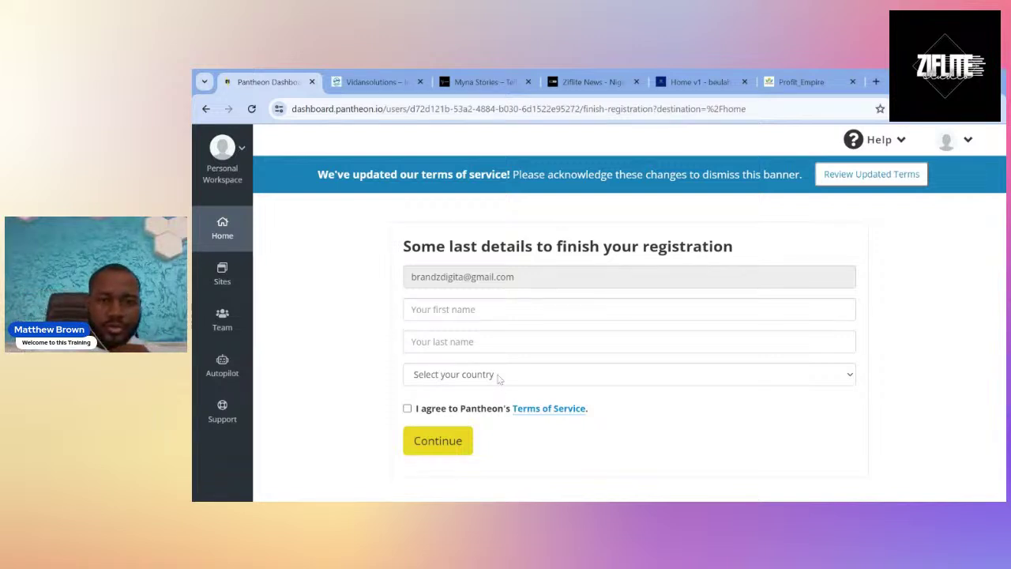
Enter the registrant's first and last name in the registration form.
{"action": "left_click", "coordinate": [431, 309]}
{"action": "type", "text": "beulah"}
{"action": "key", "text": "BackSpace"}
{"action": "key", "text": "BackSpace"}
{"action": "key", "text": "BackSpace"}
{"action": "key", "text": "BackSpace"}
{"action": "key", "text": "BackSpace"}
{"action": "key", "text": "BackSpace"}
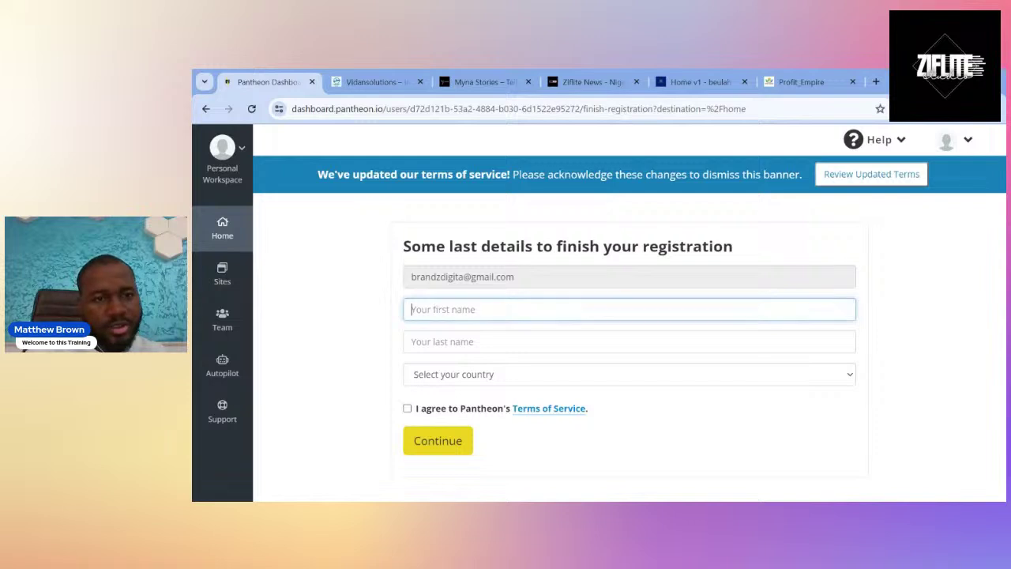
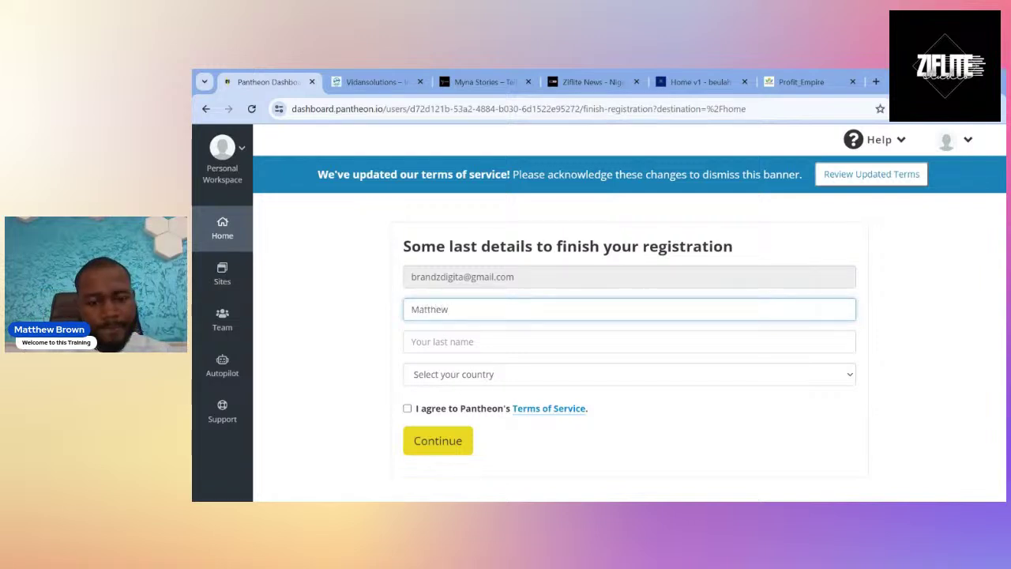
{"action": "key", "text": "Tab"}
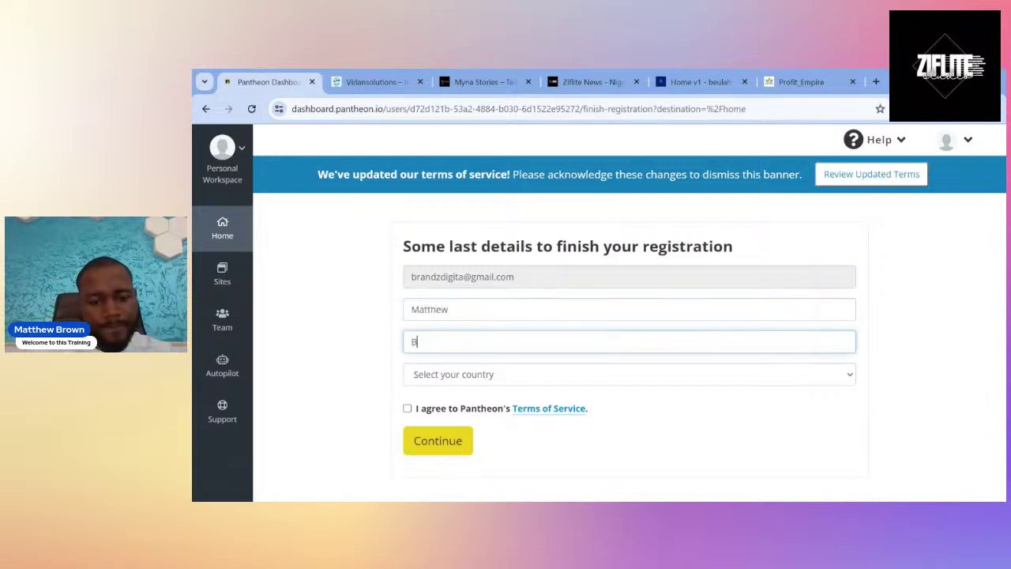
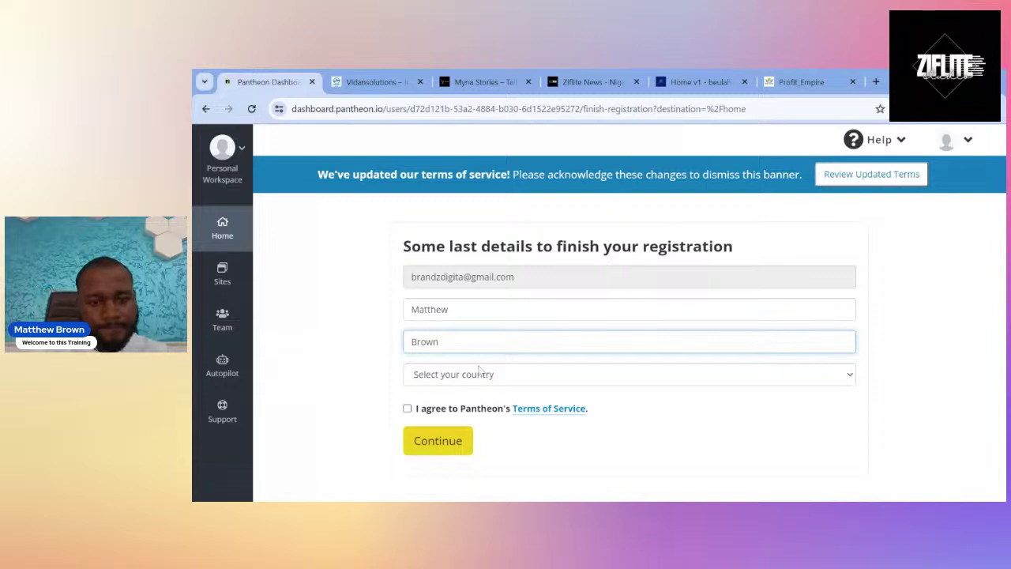
{"action": "key", "text": "Tab"}
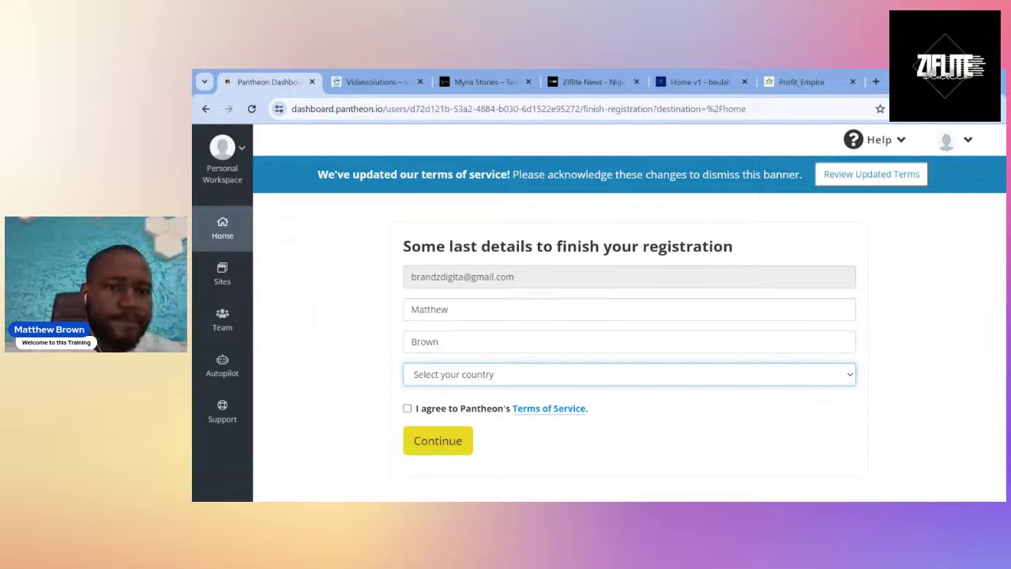
{"action": "left_click", "coordinate": [365, 313]}
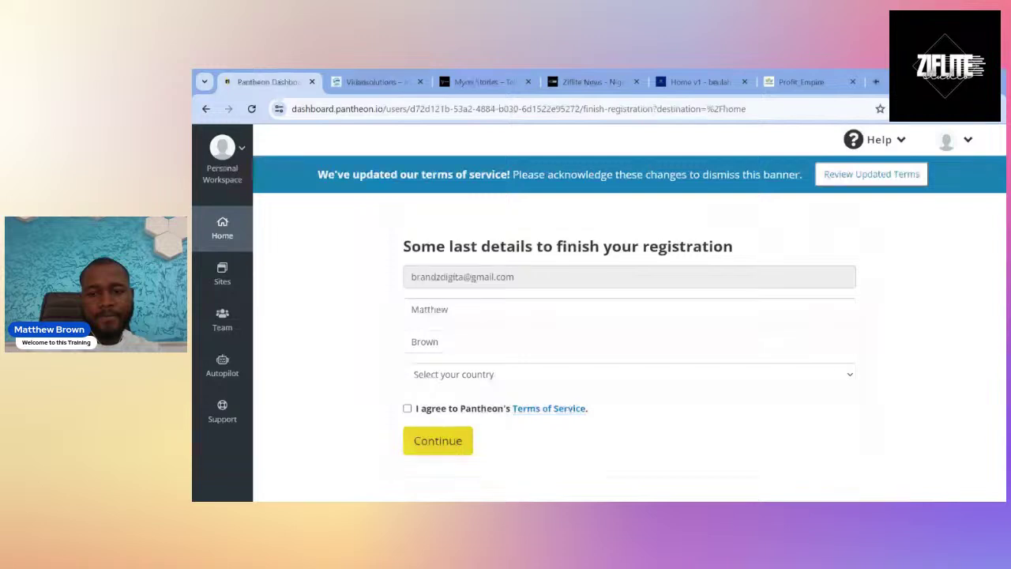
{"action": "left_click", "coordinate": [450, 310]}
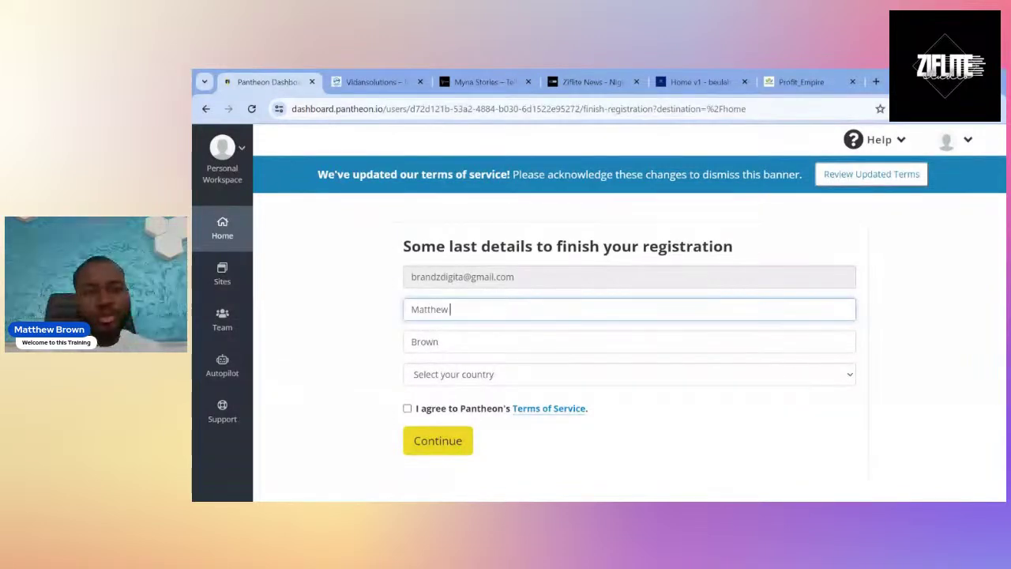
{"action": "left_click", "coordinate": [443, 341]}
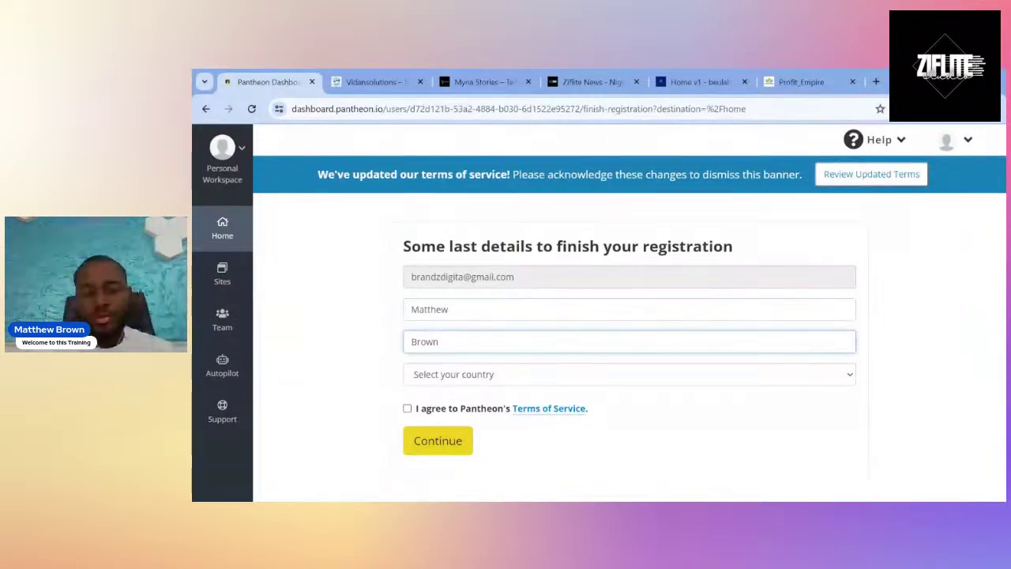
Set country to Nigeria, tick the marketing and Terms of Service boxes, and submit.
{"action": "left_click", "coordinate": [472, 378]}
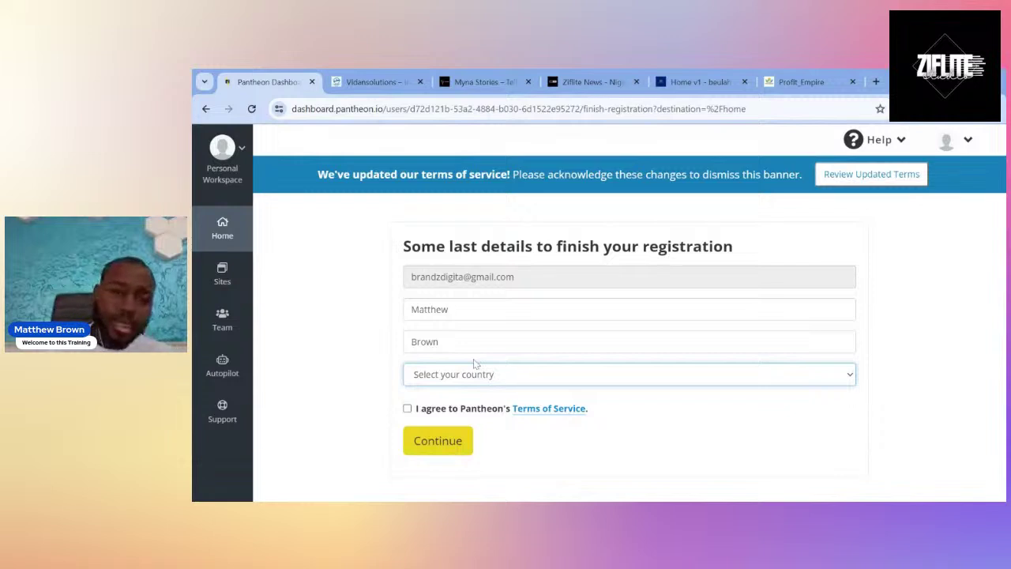
{"action": "left_click", "coordinate": [475, 363]}
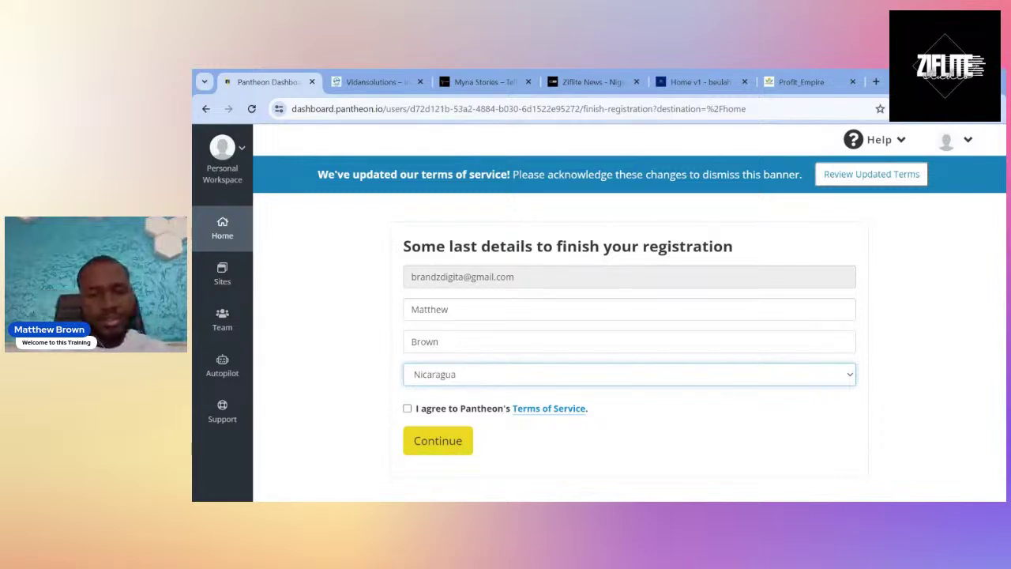
{"action": "key", "text": "Down"}
{"action": "key", "text": "Down"}
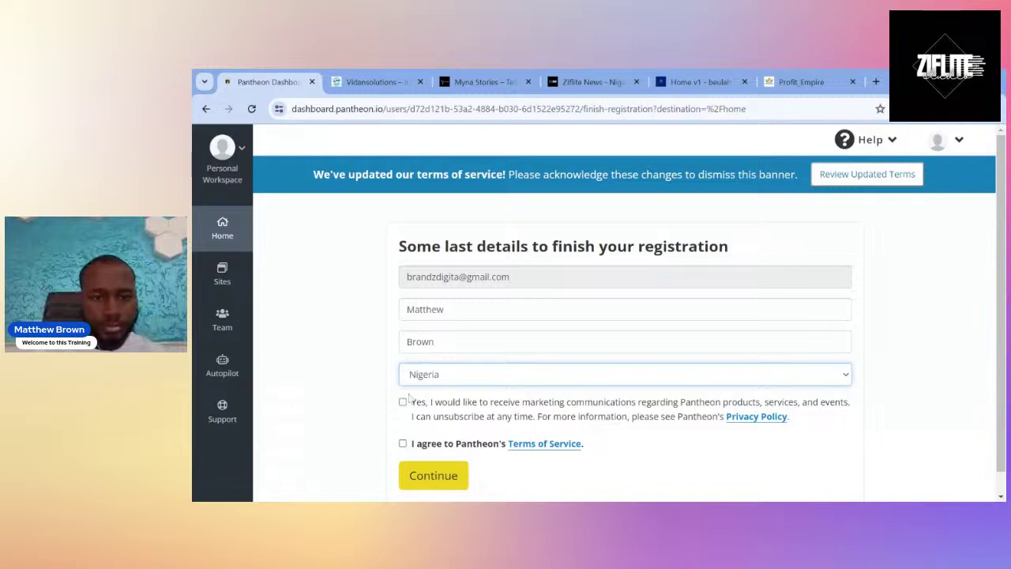
{"action": "scroll", "coordinate": [444, 411], "scroll_direction": "down", "scroll_amount": 1}
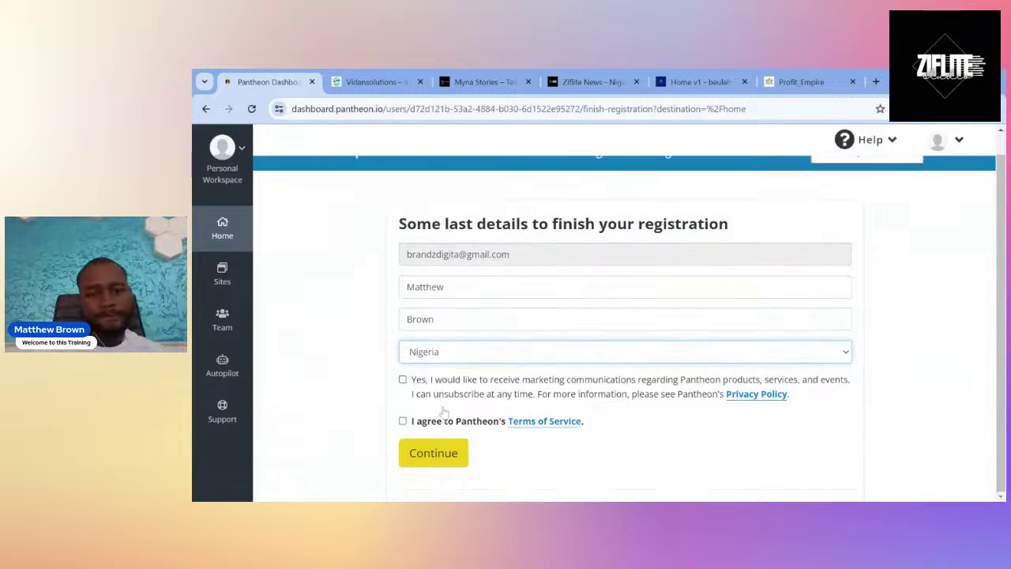
{"action": "left_click", "coordinate": [402, 379]}
{"action": "left_click", "coordinate": [403, 422]}
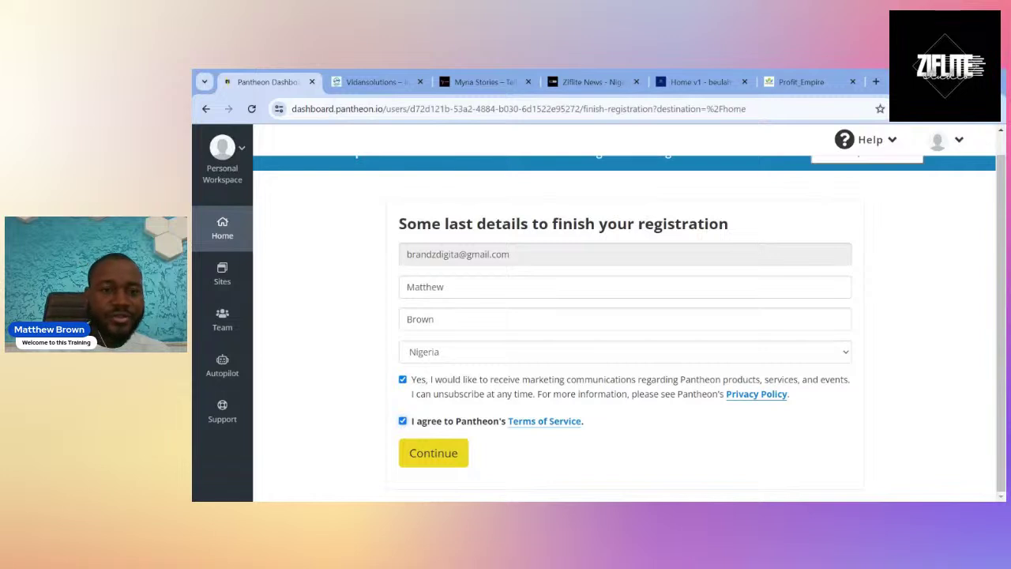
{"action": "left_click", "coordinate": [434, 455]}
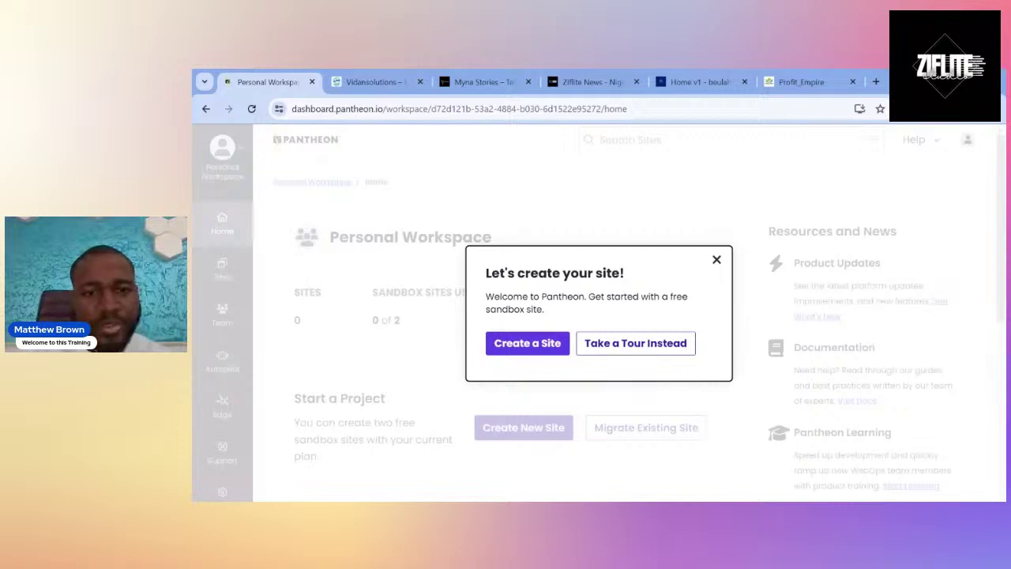
Close the 'Let's create your site!' welcome prompt on the Personal Workspace dashboard.
{"action": "left_click", "coordinate": [717, 259]}
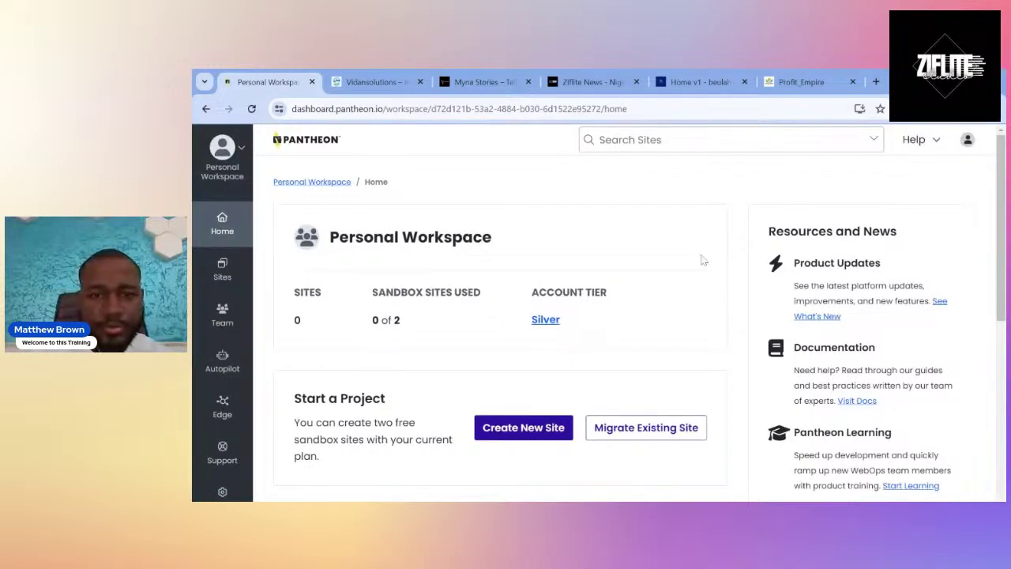
Start a new site from the Personal Workspace and pick WordPress as its type.
{"action": "scroll", "coordinate": [539, 392], "scroll_direction": "down", "scroll_amount": 1}
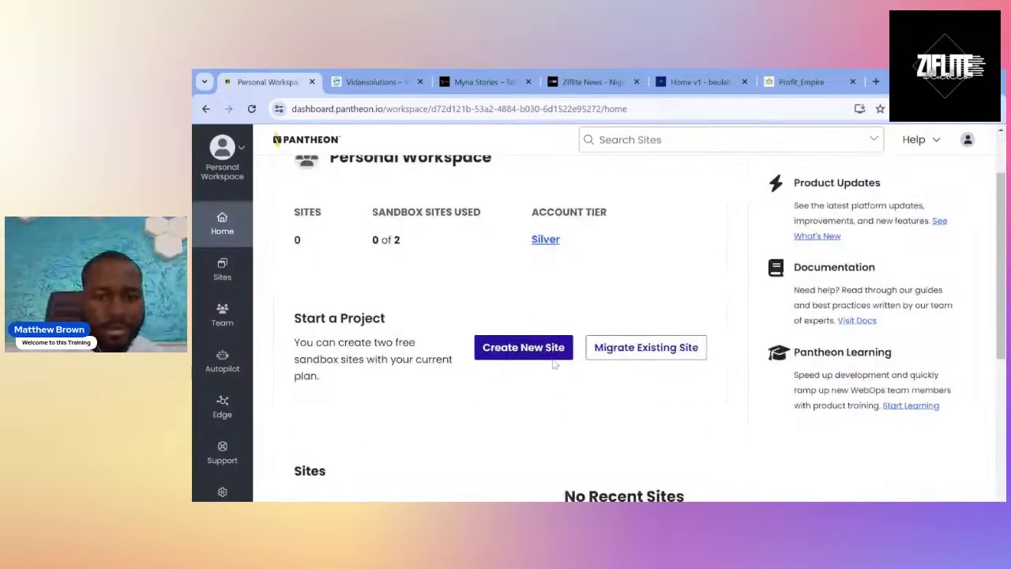
{"action": "scroll", "coordinate": [480, 373], "scroll_direction": "down", "scroll_amount": 1}
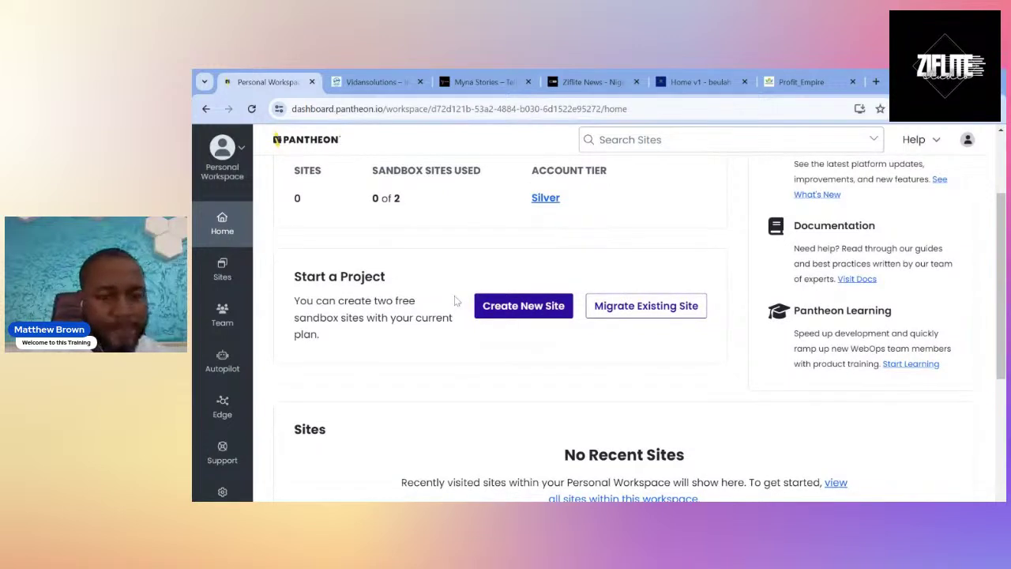
{"action": "left_click", "coordinate": [523, 308]}
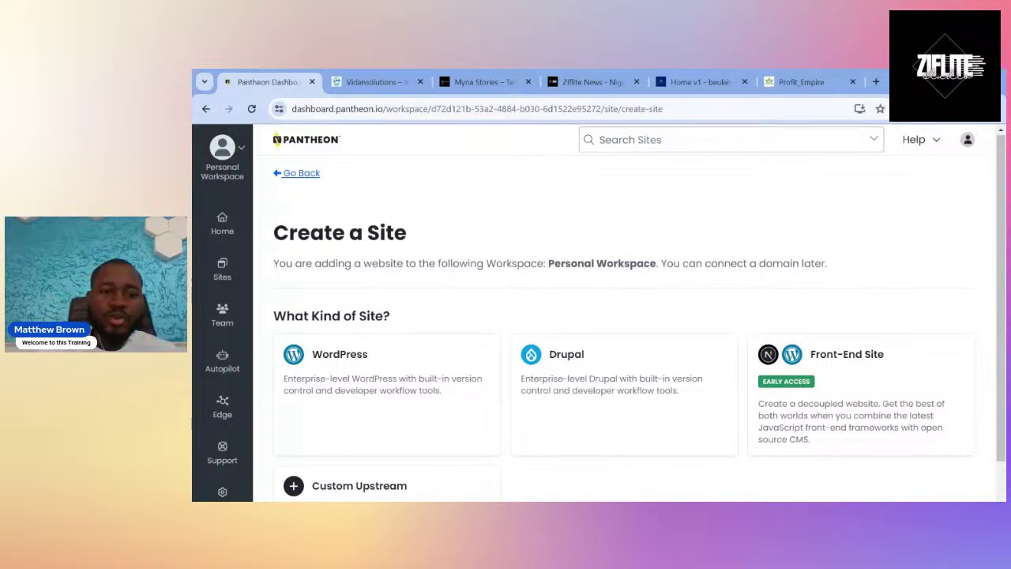
{"action": "left_click", "coordinate": [356, 357]}
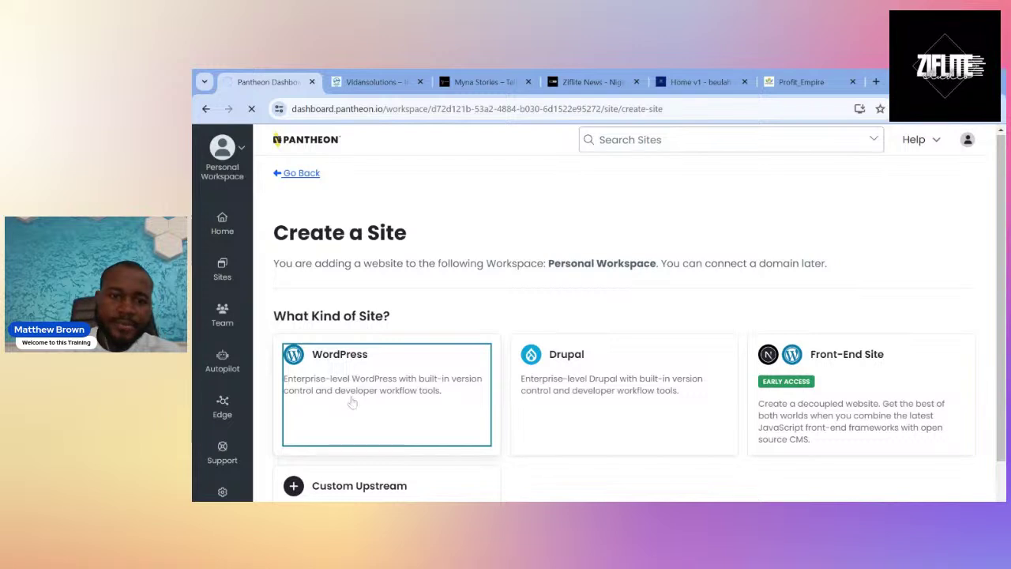
Scroll down the Create Your Pantheon Site form to review its fields.
{"action": "scroll", "coordinate": [352, 402], "scroll_direction": "down", "scroll_amount": 1}
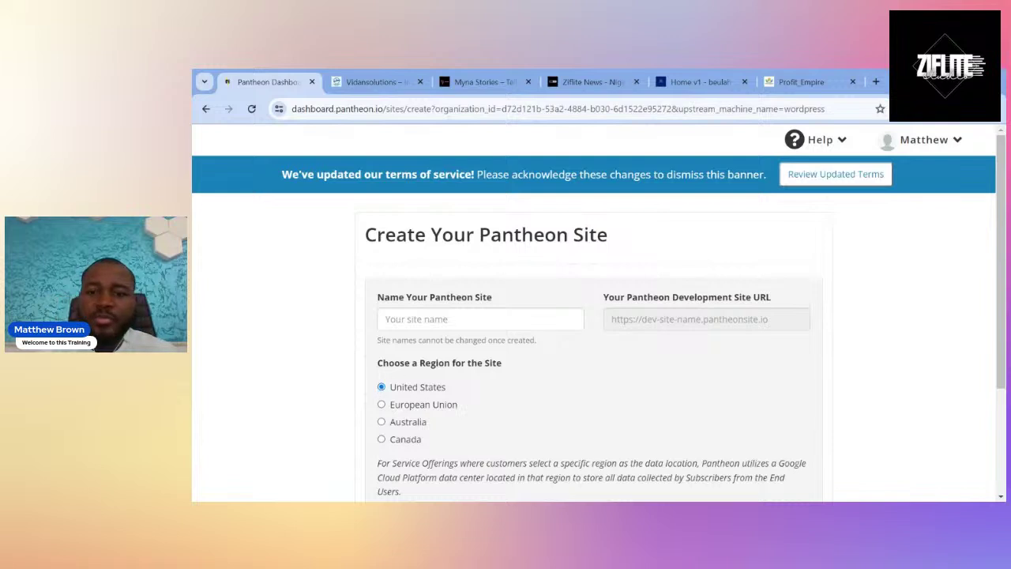
Name the WordPress site 'zifliteclass', keep the United States region, and continue.
{"action": "left_click", "coordinate": [426, 319]}
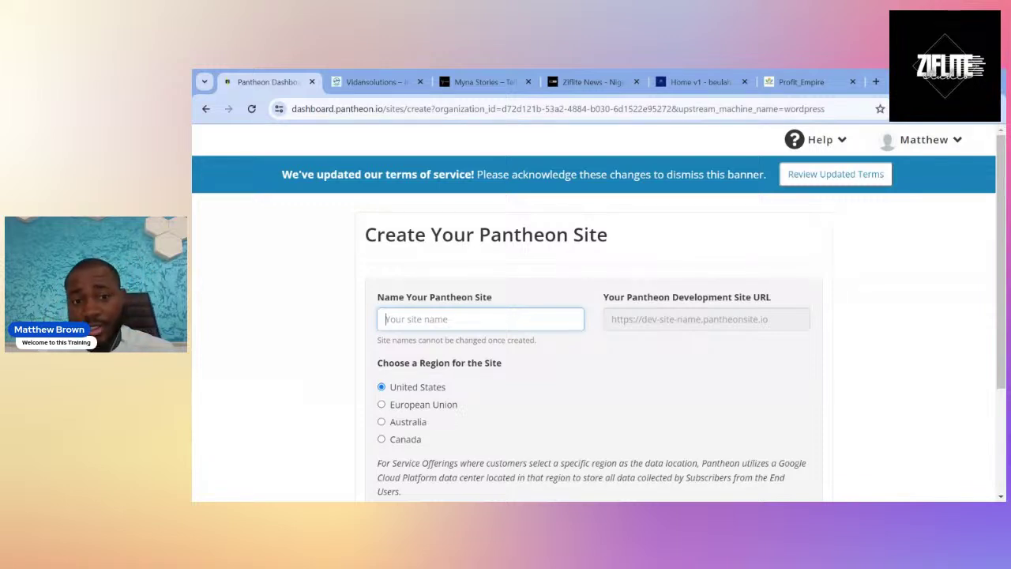
{"action": "type", "text": "ziflite"}
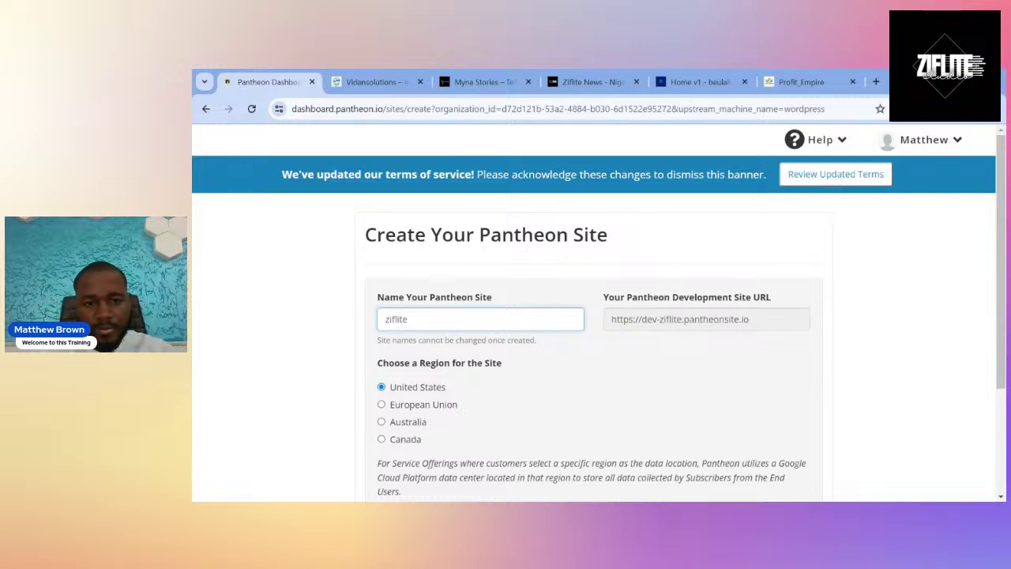
{"action": "type", "text": "class"}
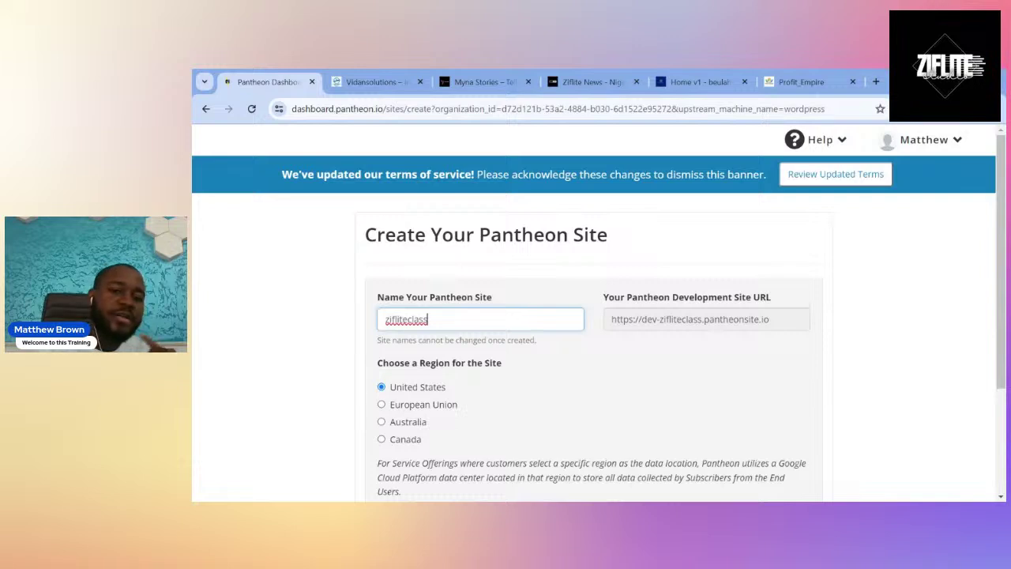
{"action": "key", "text": "ctrl+a"}
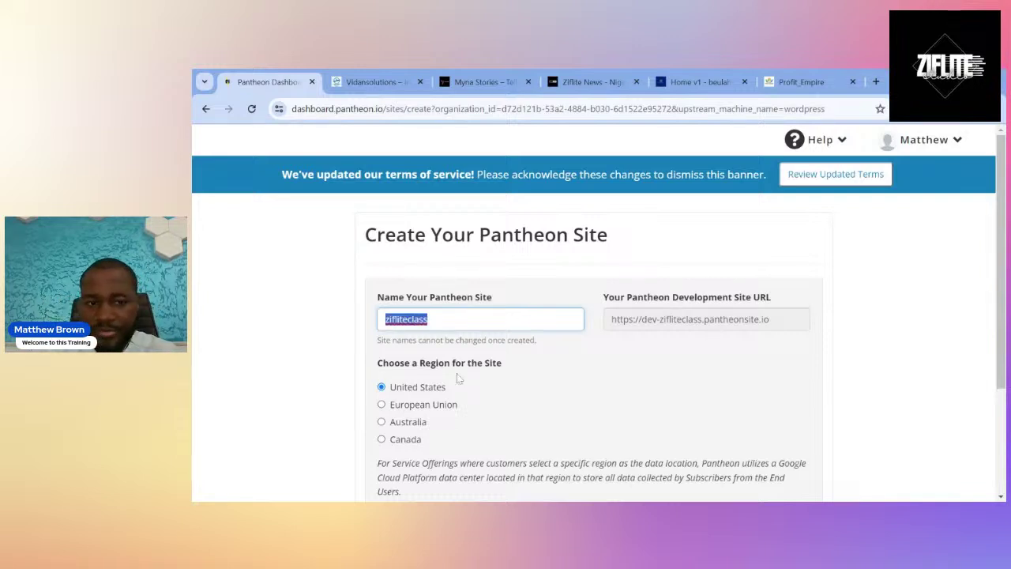
{"action": "scroll", "coordinate": [434, 440], "scroll_direction": "down", "scroll_amount": 1}
{"action": "scroll", "coordinate": [434, 440], "scroll_direction": "down", "scroll_amount": 2}
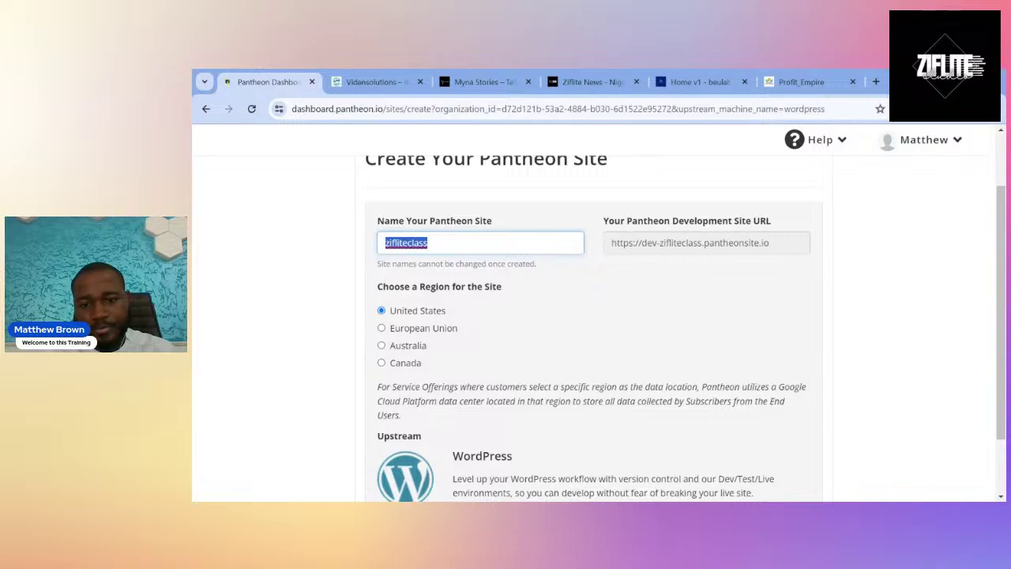
{"action": "key", "text": "alt+Tab"}
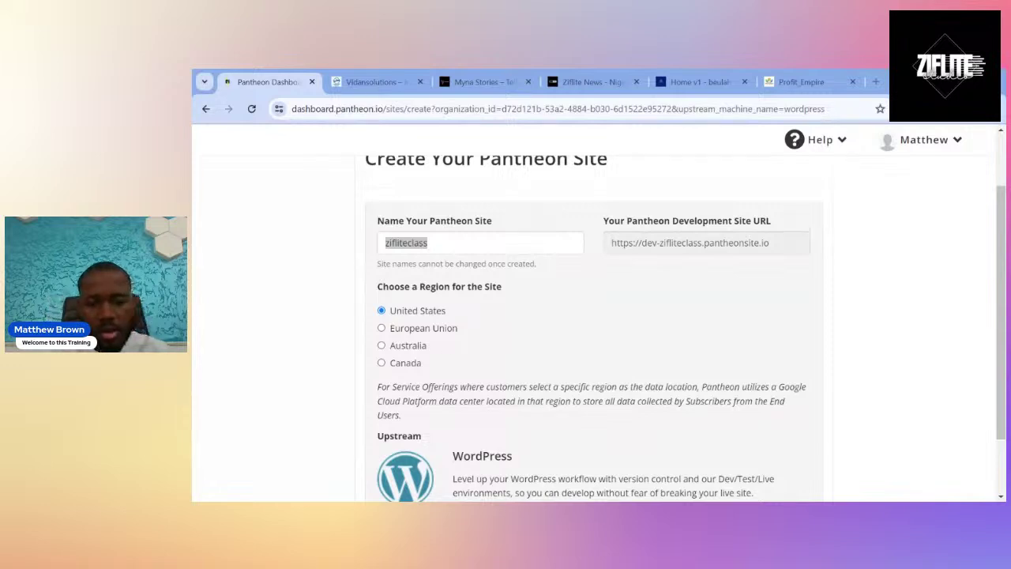
{"action": "key", "text": "alt+Tab"}
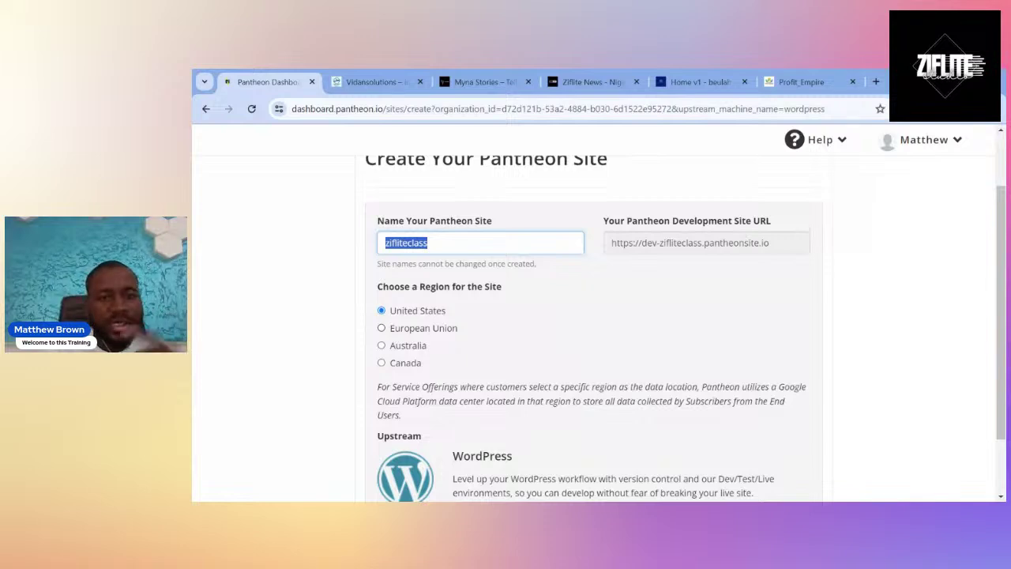
{"action": "scroll", "coordinate": [592, 328], "scroll_direction": "down", "scroll_amount": 2}
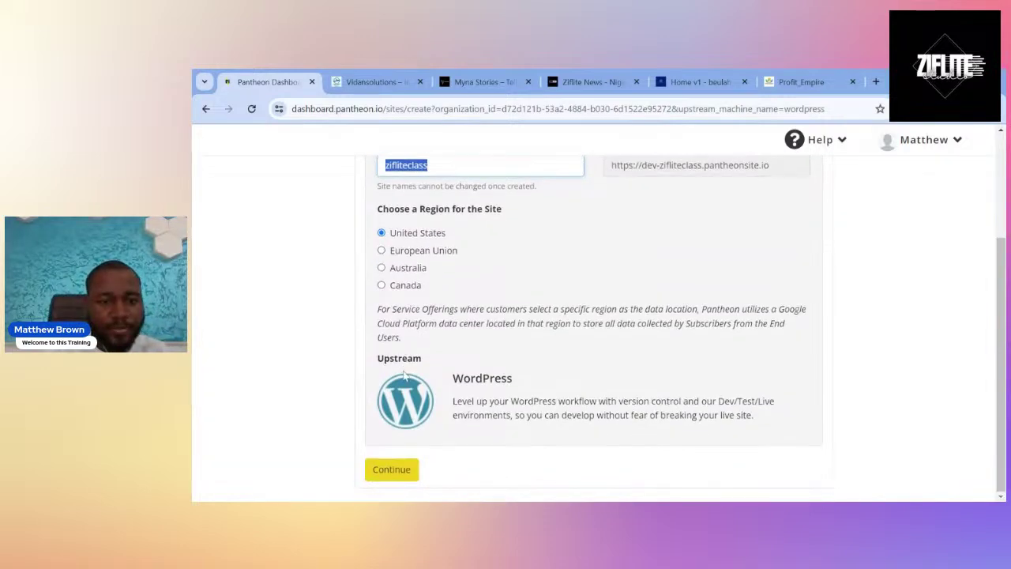
{"action": "left_click", "coordinate": [384, 467]}
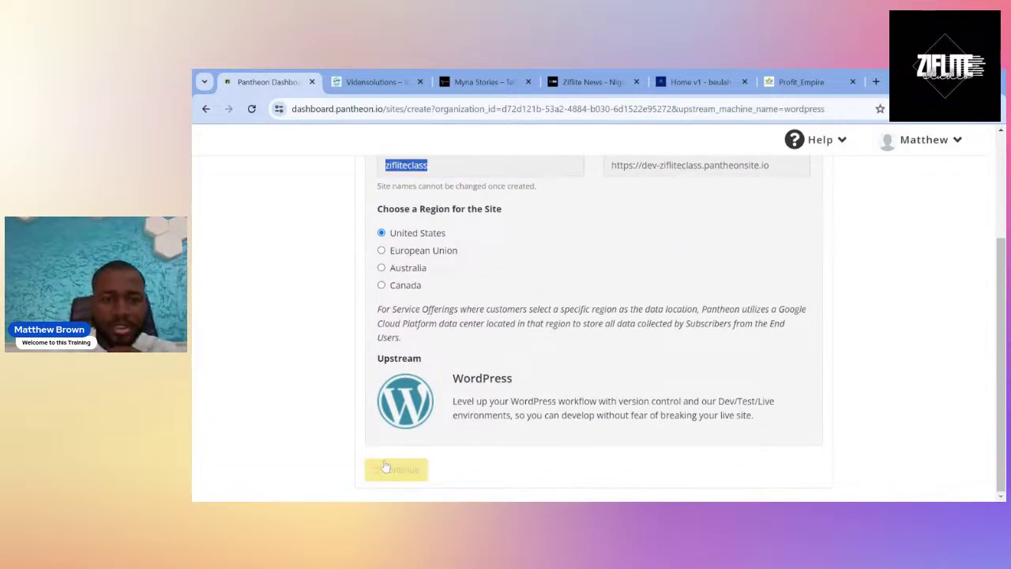
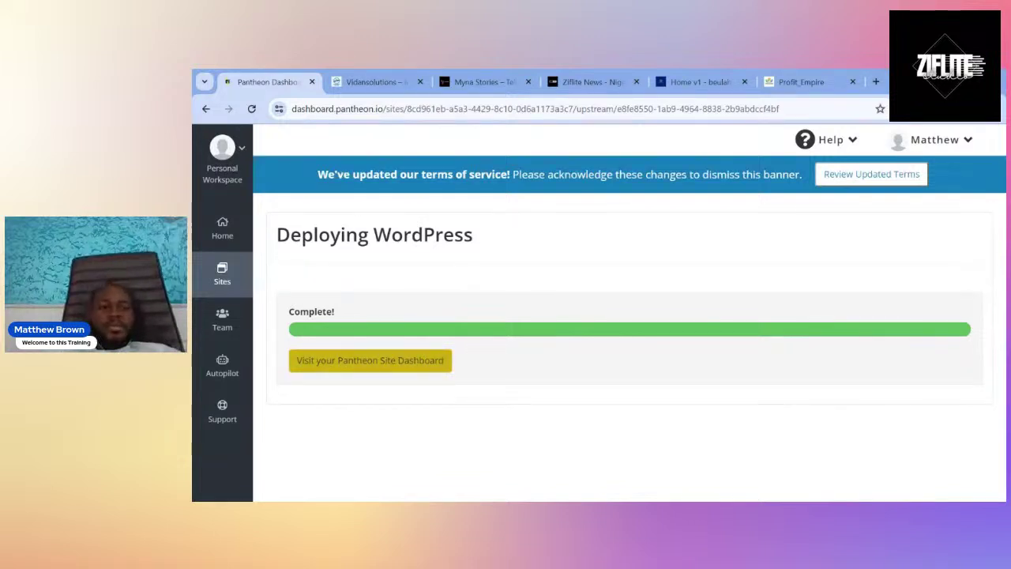
Open the zifliteclass site dashboard on its Dev environment Code page, in SFTP mode.
{"action": "left_click", "coordinate": [399, 370]}
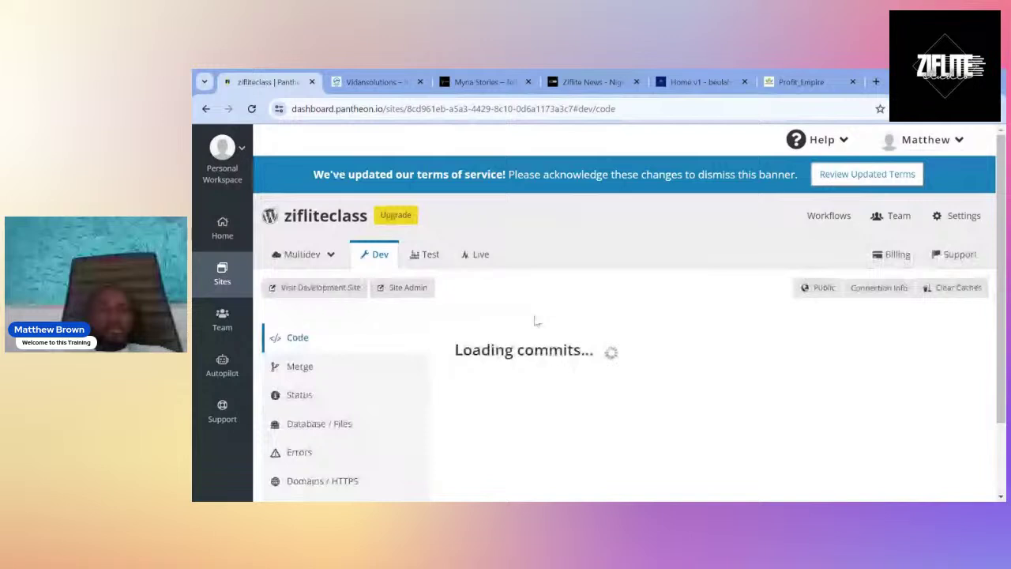
{"action": "scroll", "coordinate": [535, 320], "scroll_direction": "down", "scroll_amount": 1}
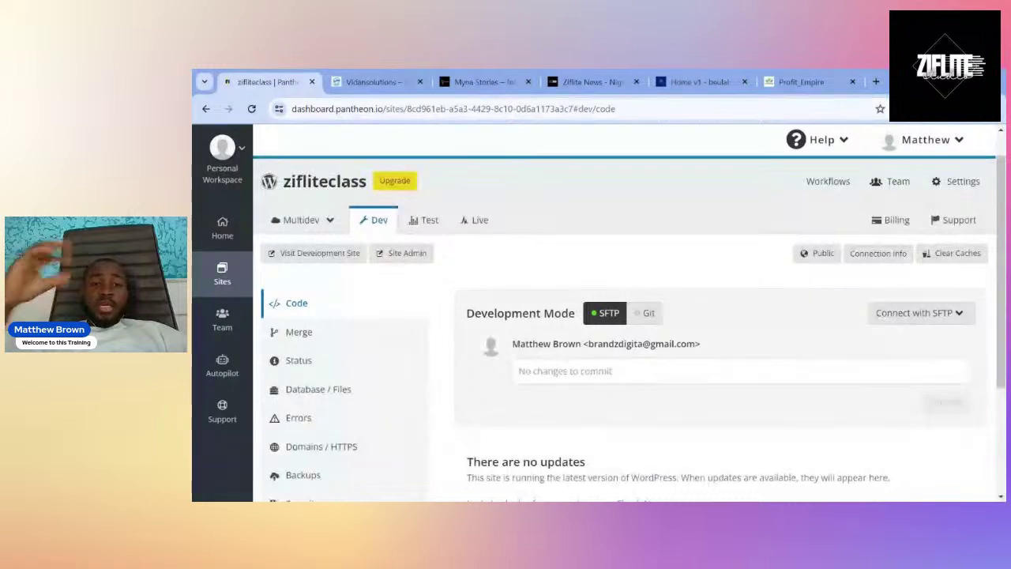
Launch the dev site's WordPress installer and continue with English (United States).
{"action": "left_click", "coordinate": [395, 259]}
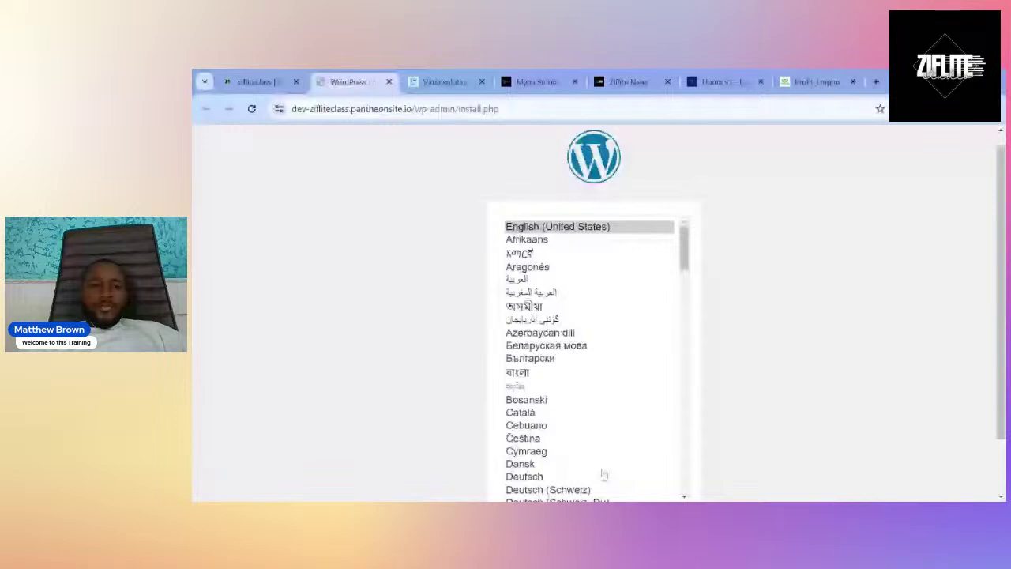
{"action": "scroll", "coordinate": [774, 334], "scroll_direction": "down", "scroll_amount": 1}
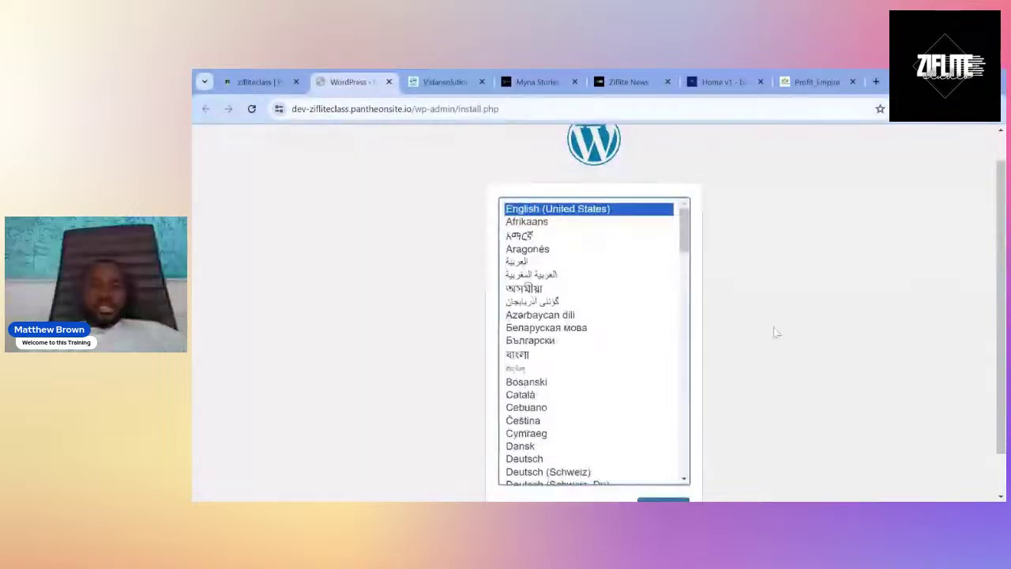
{"action": "scroll", "coordinate": [774, 332], "scroll_direction": "down", "scroll_amount": 1}
{"action": "left_click", "coordinate": [672, 461]}
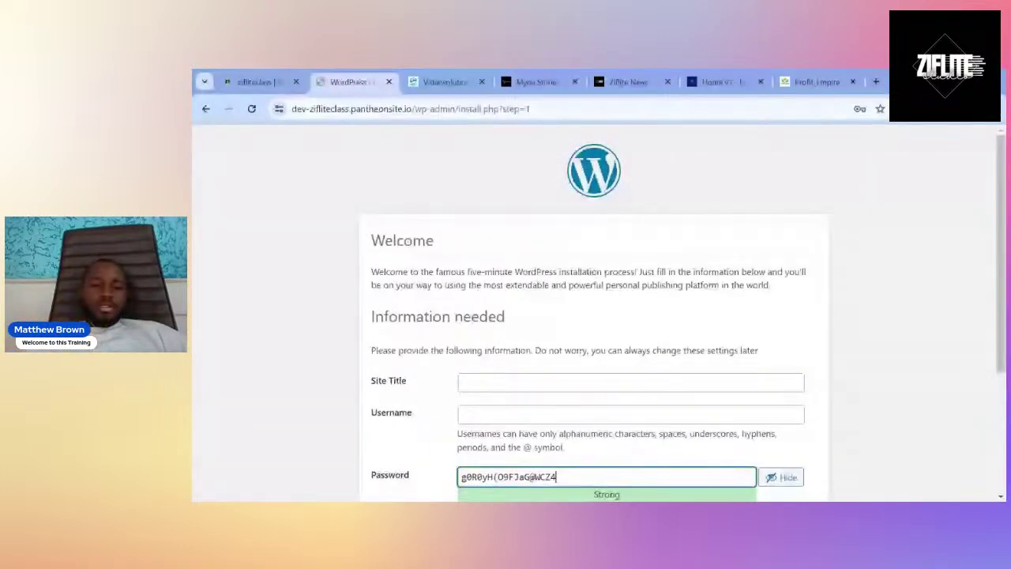
Enter 'web master' as the site title and fill in the admin username.
{"action": "left_click", "coordinate": [631, 382]}
{"action": "type", "text": "we"}
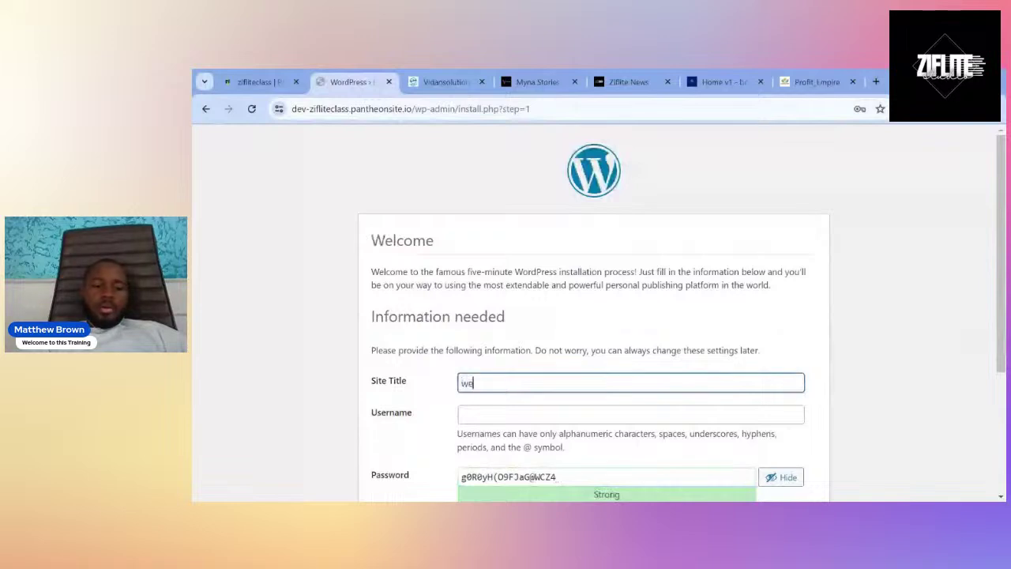
{"action": "type", "text": "b m"}
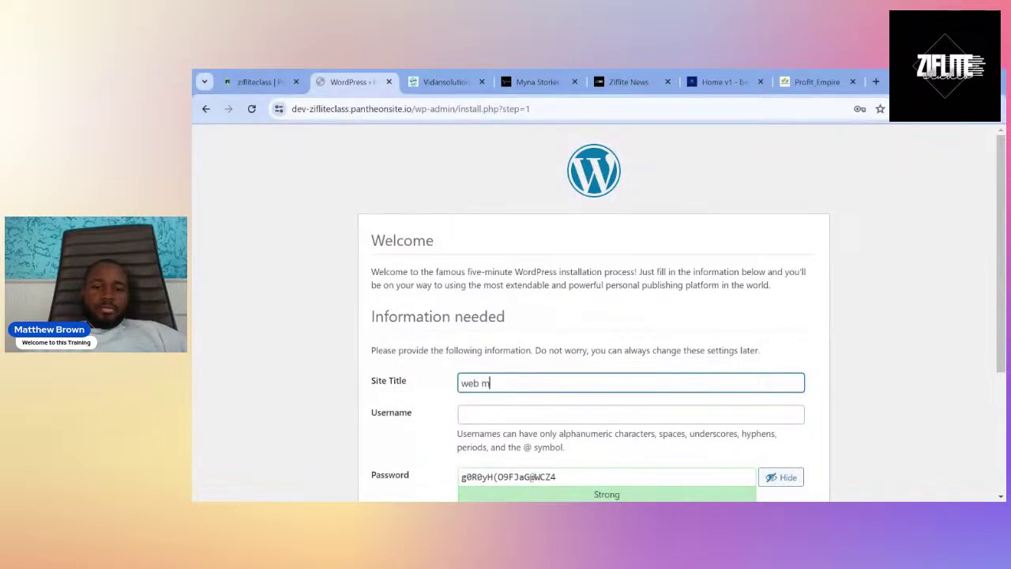
{"action": "type", "text": "aster"}
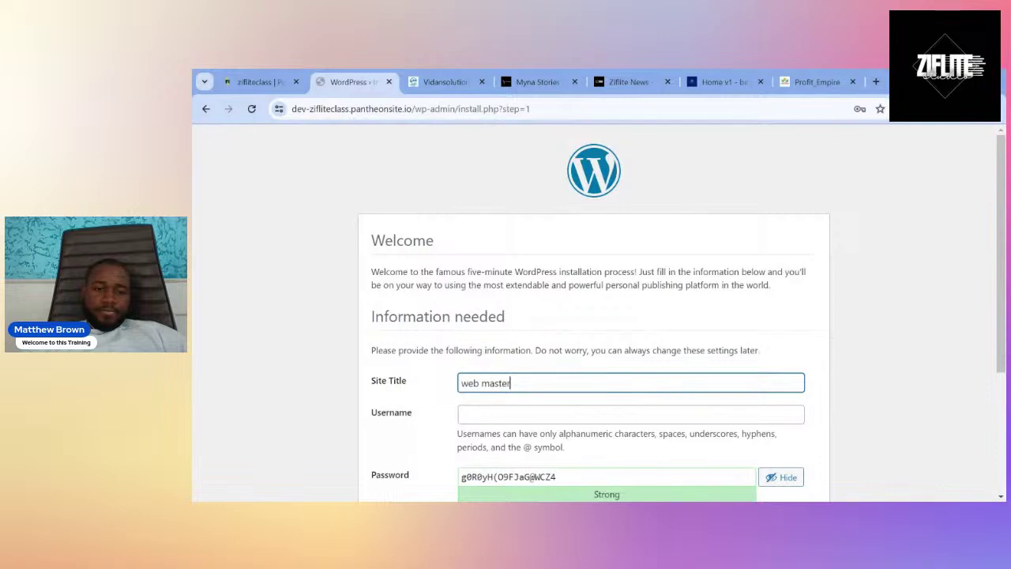
{"action": "left_click", "coordinate": [630, 414]}
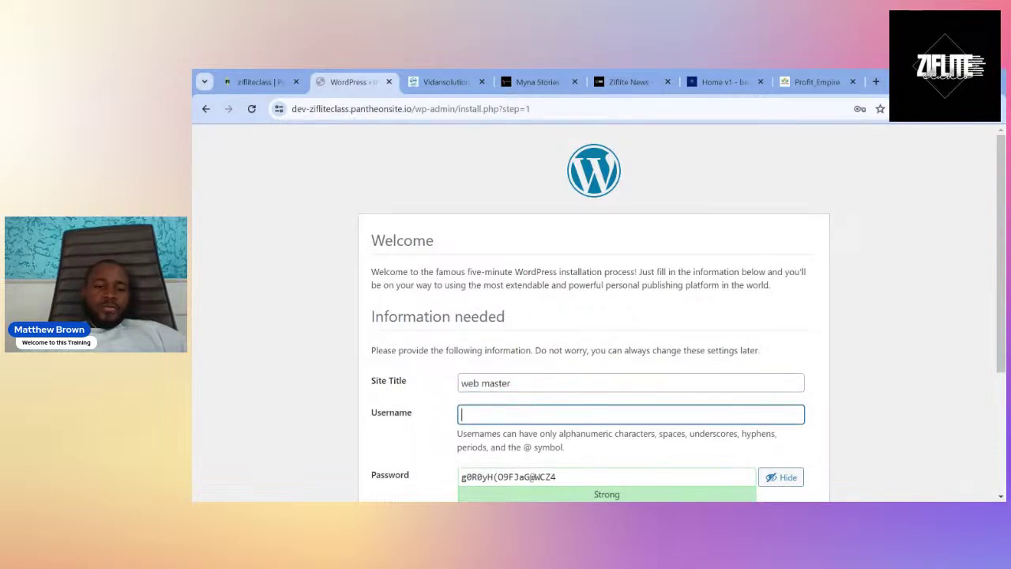
{"action": "type", "text": "ziflite"}
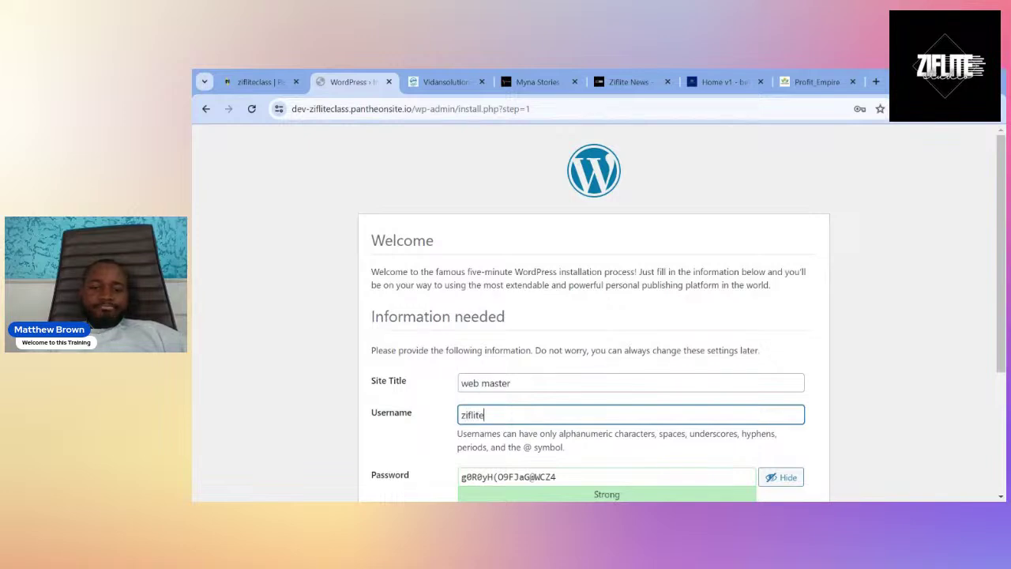
Replace the suggested password with a pasted strong one and enter the admin e-mail address.
{"action": "scroll", "coordinate": [599, 312], "scroll_direction": "down", "scroll_amount": 1}
{"action": "left_click", "coordinate": [600, 425]}
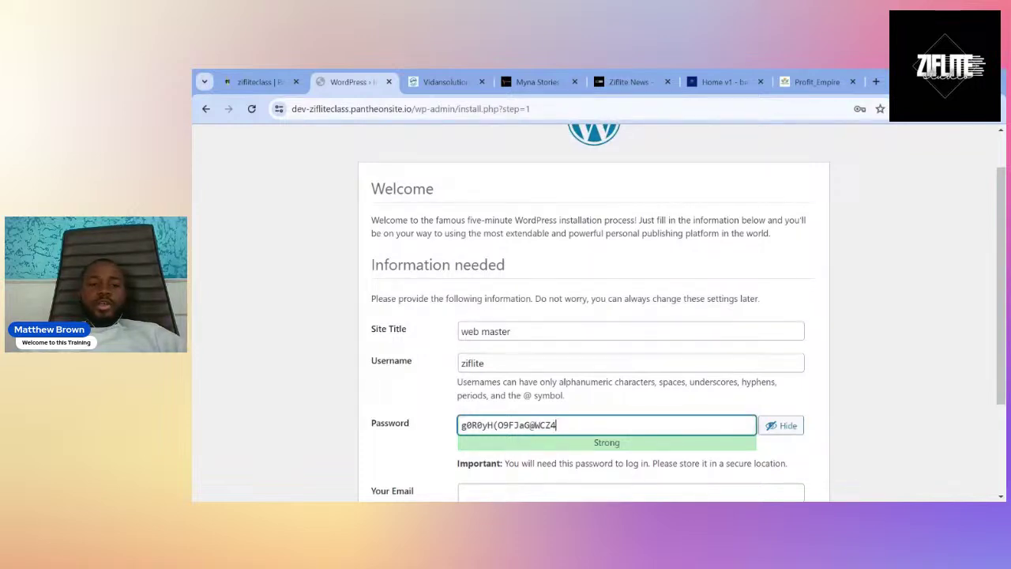
{"action": "key", "text": "ctrl+a"}
{"action": "key", "text": "ctrl+c"}
{"action": "key", "text": "BackSpace"}
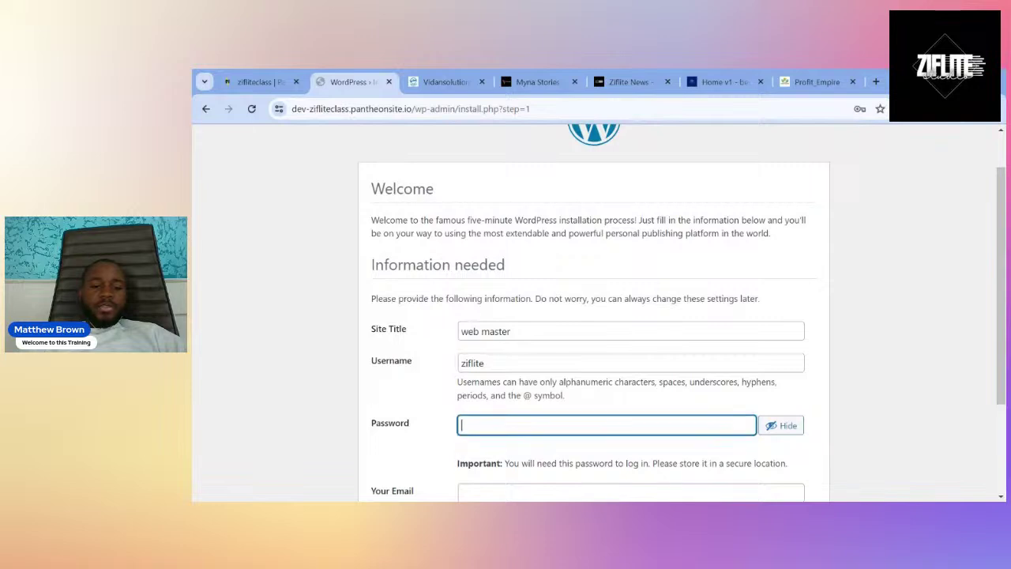
{"action": "key", "text": "ctrl+v"}
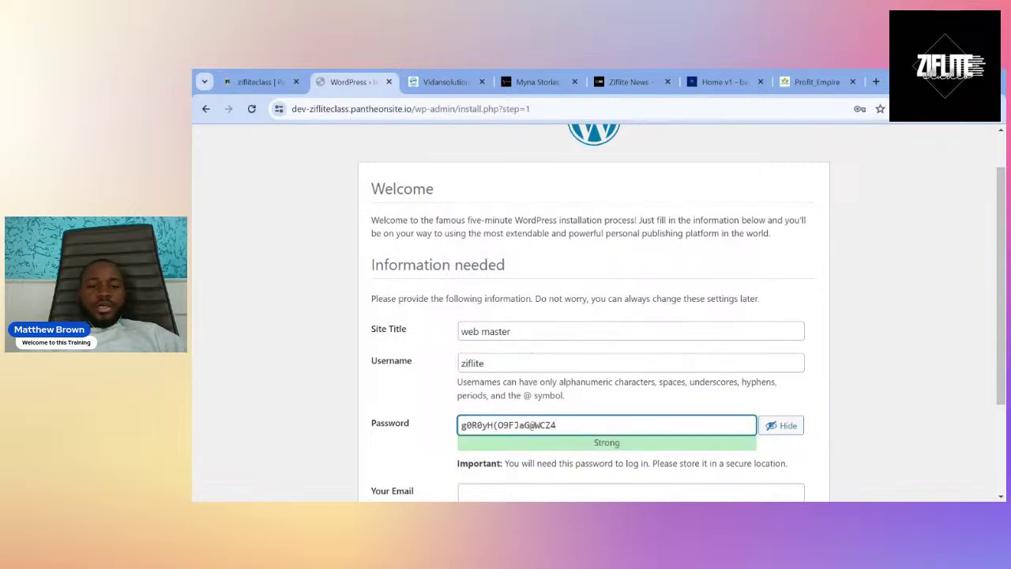
{"action": "key", "text": "alt+Tab"}
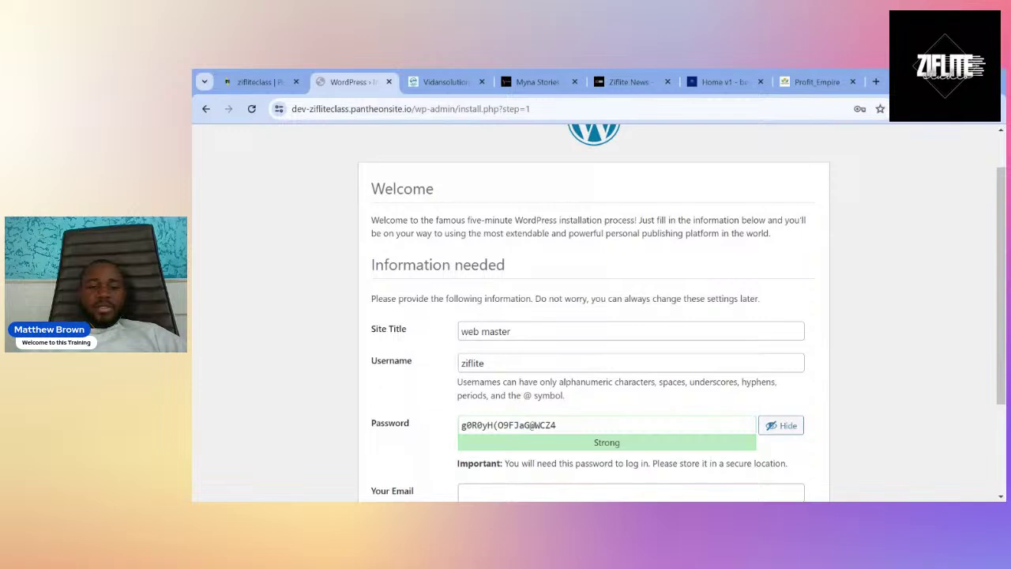
{"action": "key", "text": "Tab"}
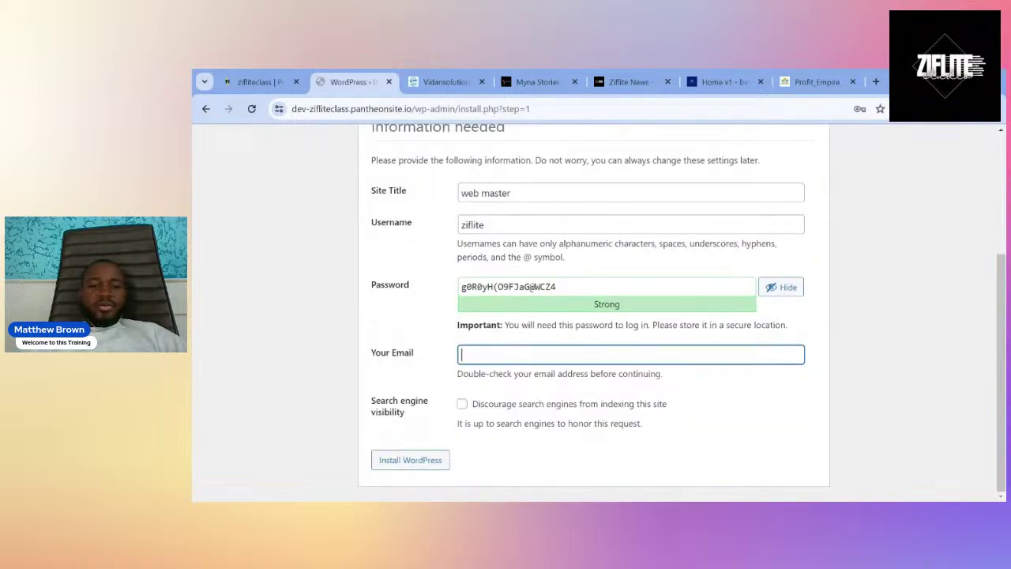
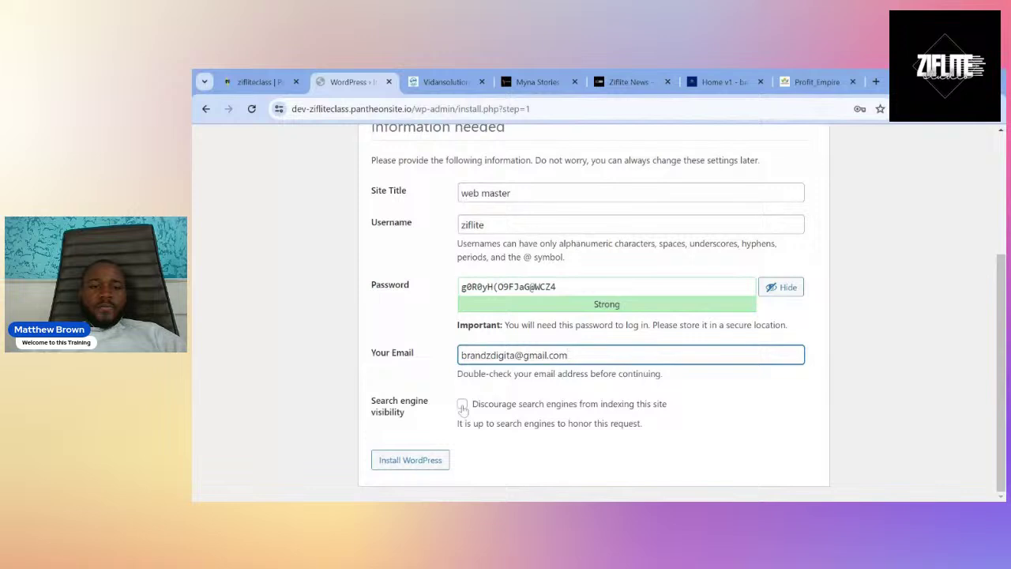
Run the WordPress installation and go to the site's login page.
{"action": "left_click", "coordinate": [424, 464]}
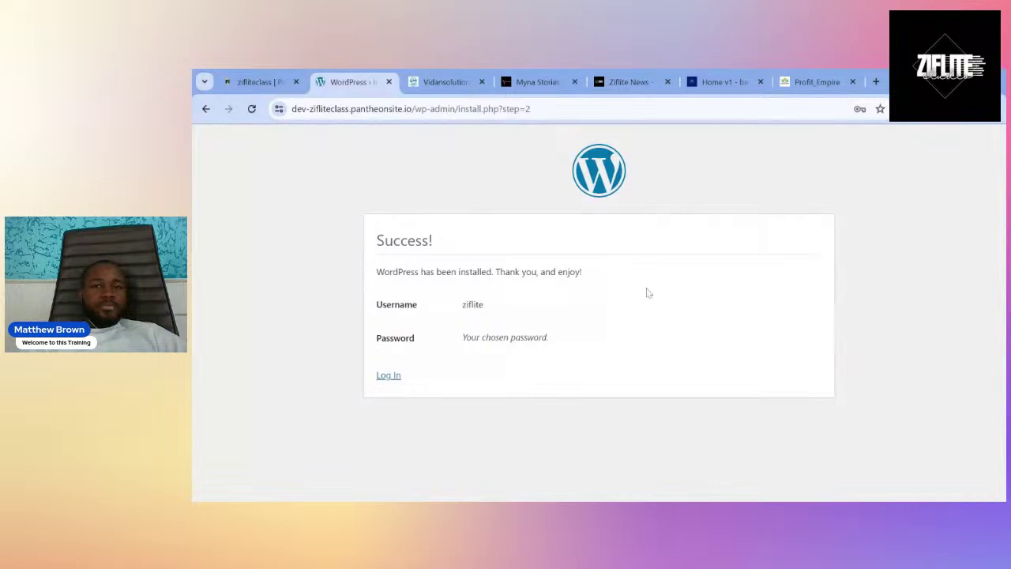
{"action": "left_click", "coordinate": [391, 378]}
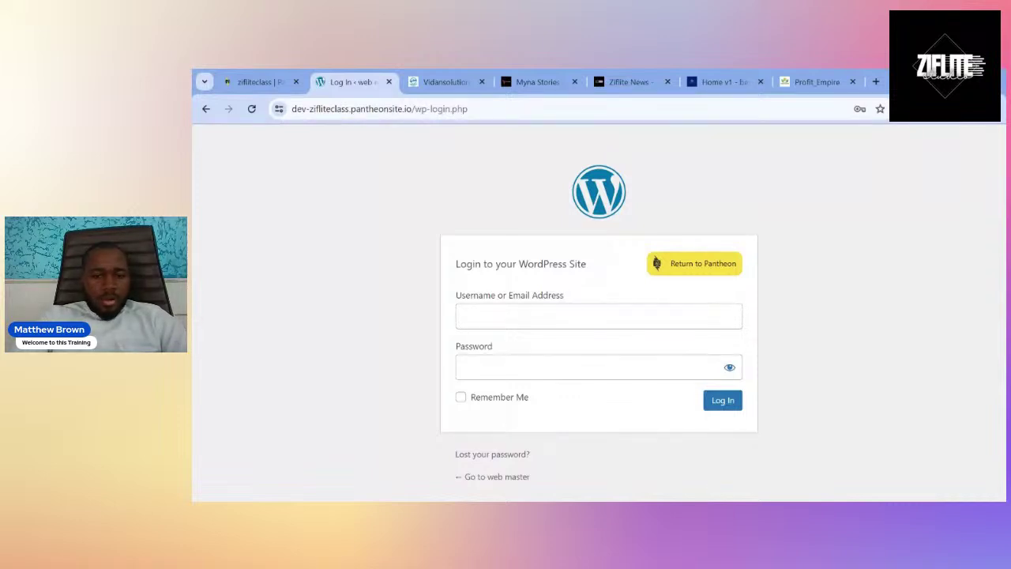
Log in to WordPress admin with the browser's saved credentials to reach the Welcome dashboard.
{"action": "left_click", "coordinate": [599, 316]}
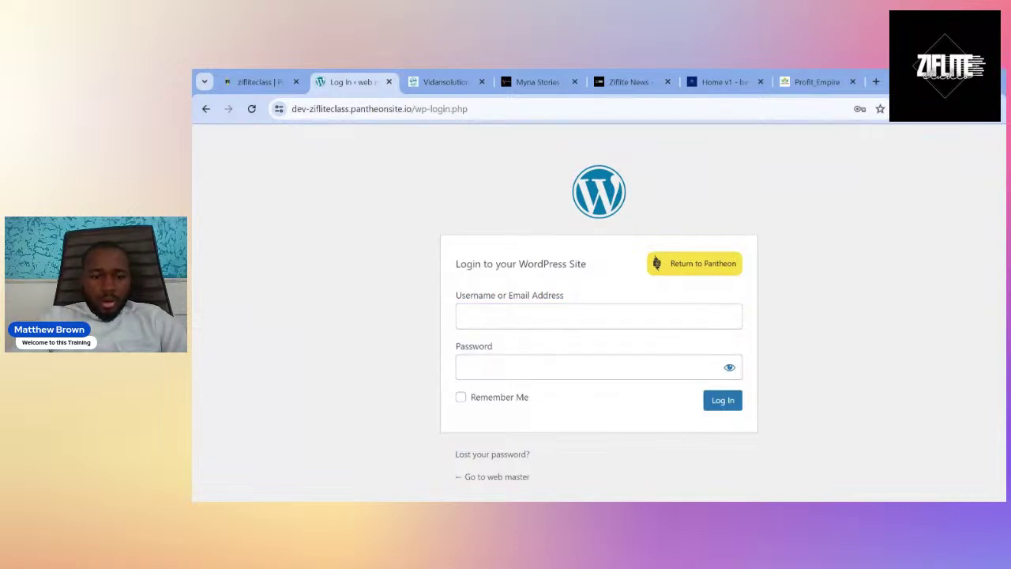
{"action": "left_click", "coordinate": [598, 316]}
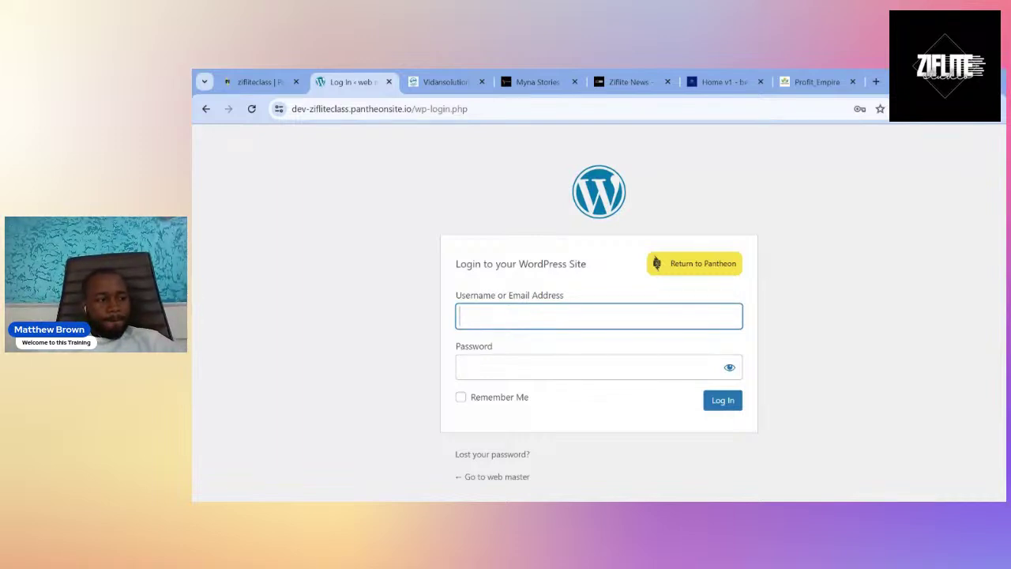
{"action": "key", "text": "Down"}
{"action": "key", "text": "Return"}
{"action": "left_click", "coordinate": [719, 400]}
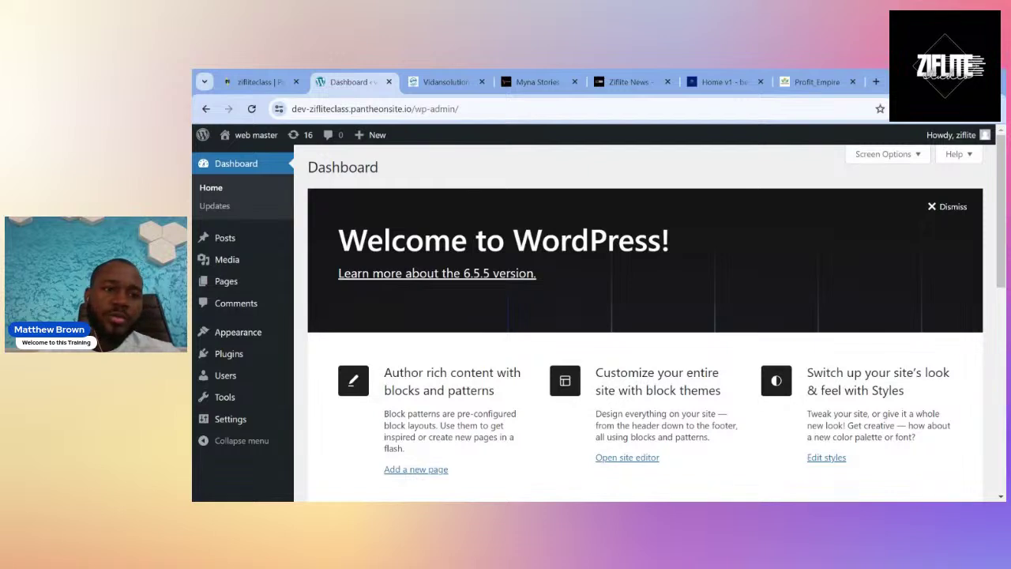
Check WordPress Updates: 6.5.5 is current; Akismet and Hello Dolly have pending updates.
{"action": "left_click", "coordinate": [218, 206]}
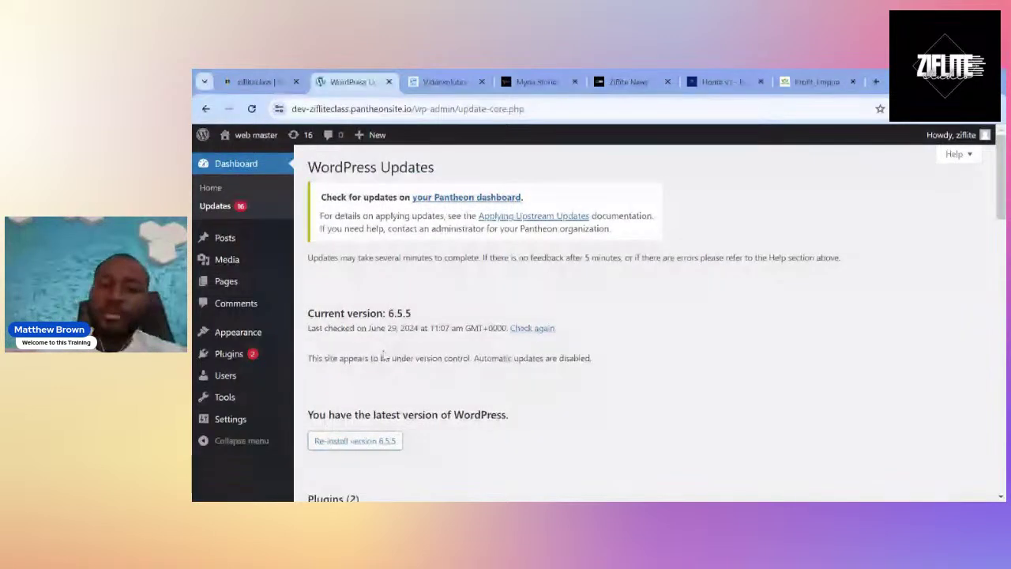
{"action": "scroll", "coordinate": [383, 357], "scroll_direction": "down", "scroll_amount": 2}
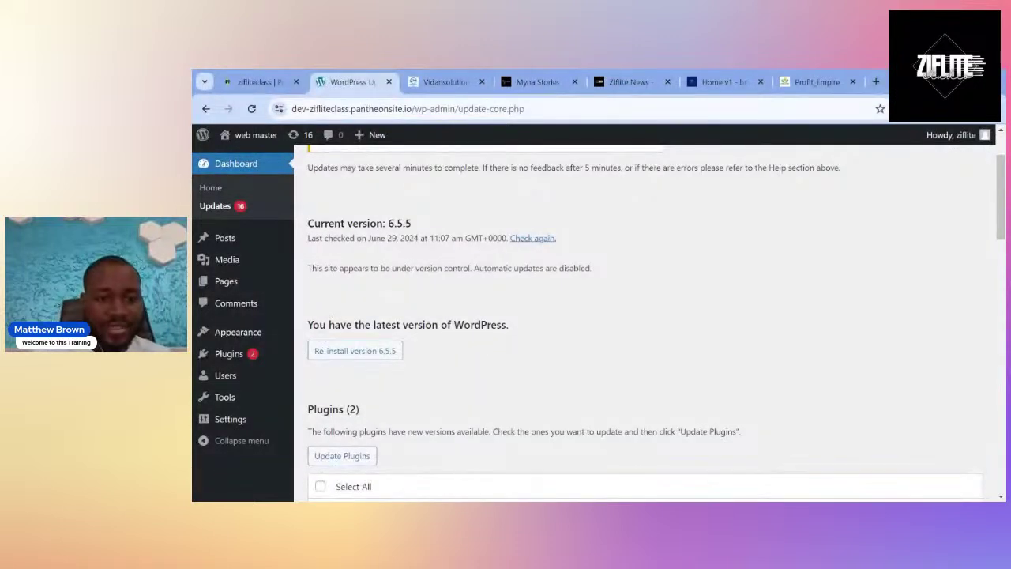
{"action": "scroll", "coordinate": [322, 338], "scroll_direction": "down", "scroll_amount": 4}
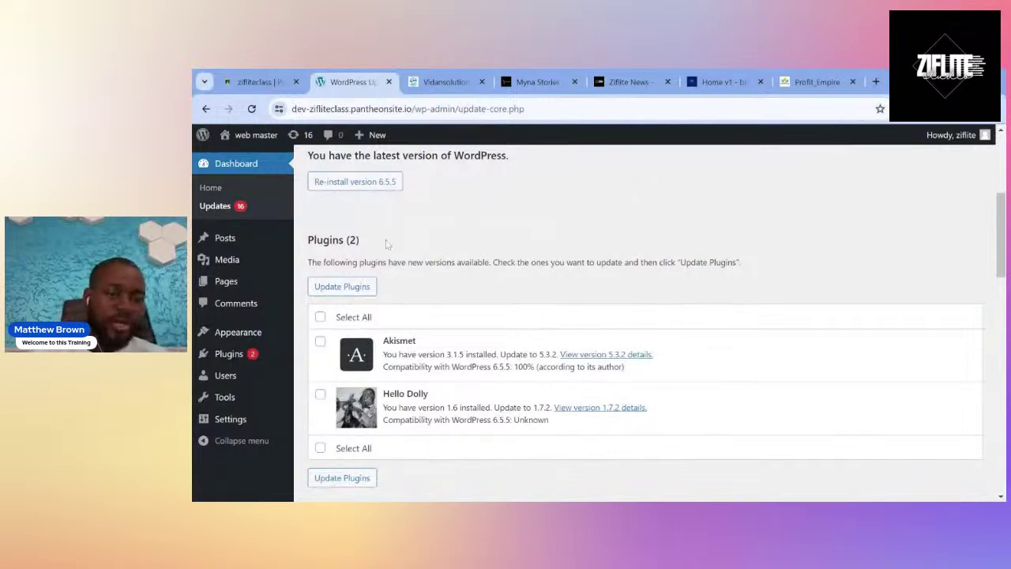
Open the Posts list and the live site's front end in a new tab.
{"action": "left_click", "coordinate": [229, 247]}
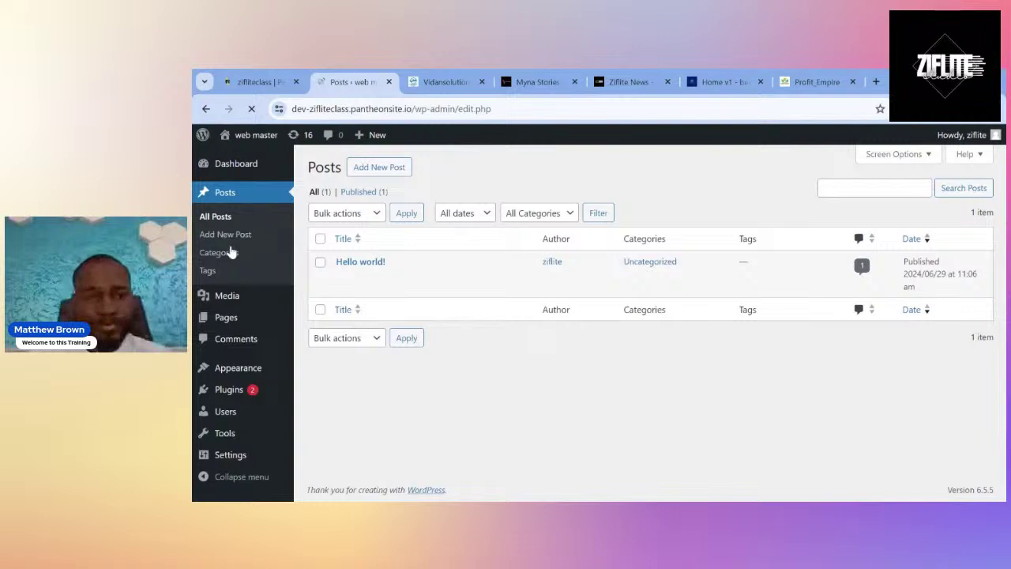
{"action": "mouse_move", "coordinate": [246, 147]}
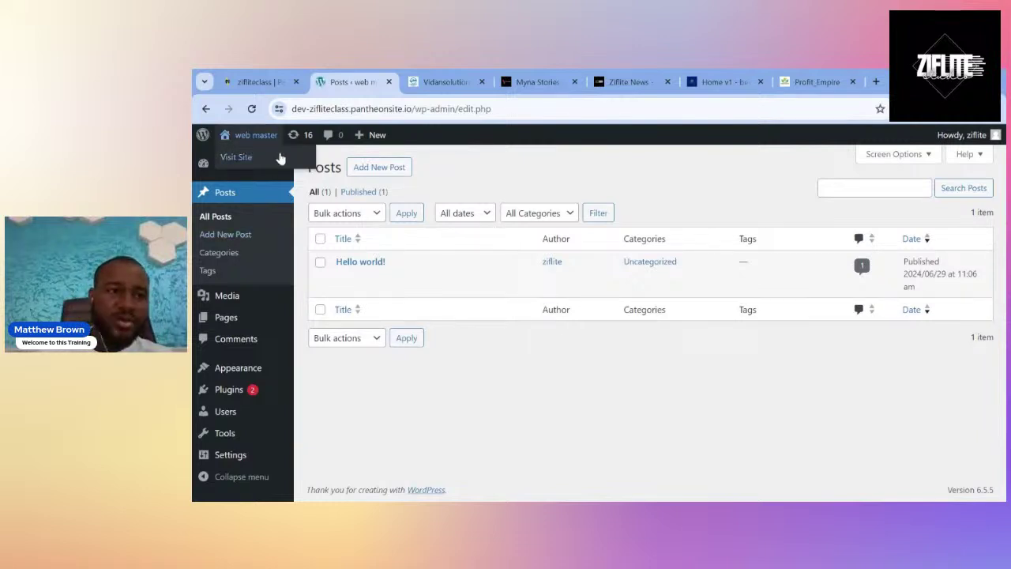
{"action": "left_click", "coordinate": [280, 158], "text": "ctrl"}
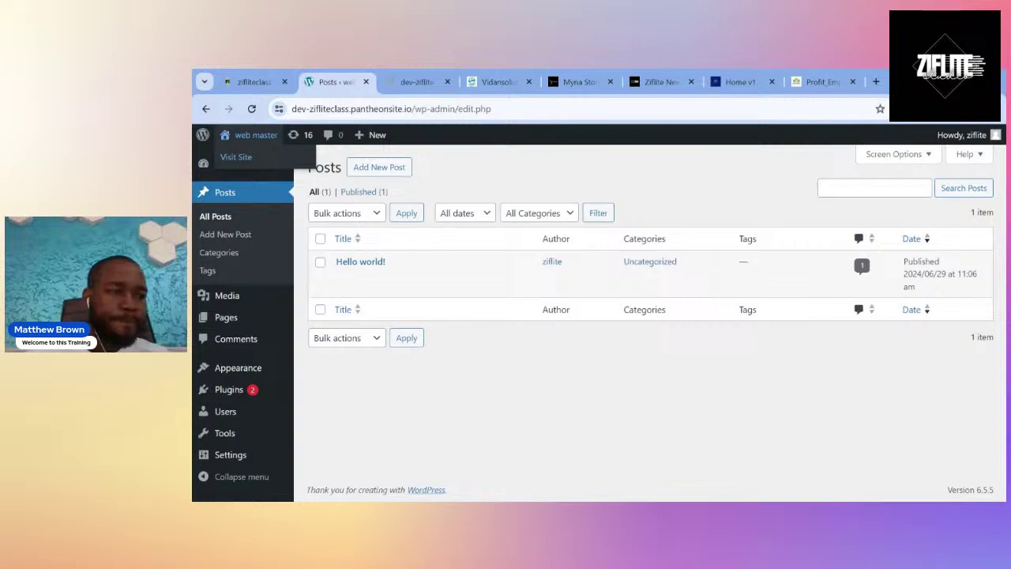
{"action": "left_click", "coordinate": [427, 73]}
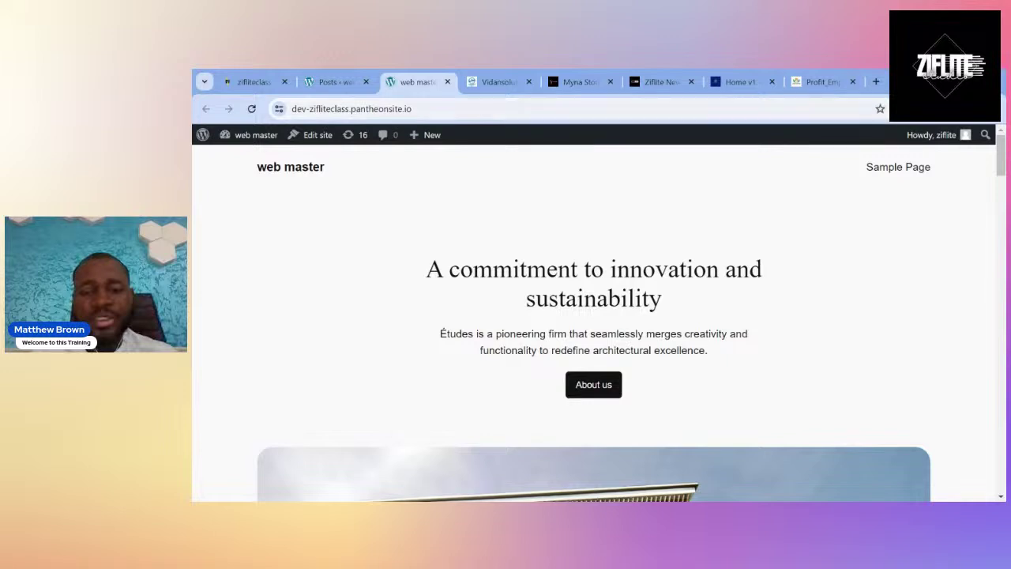
{"action": "left_click", "coordinate": [352, 108]}
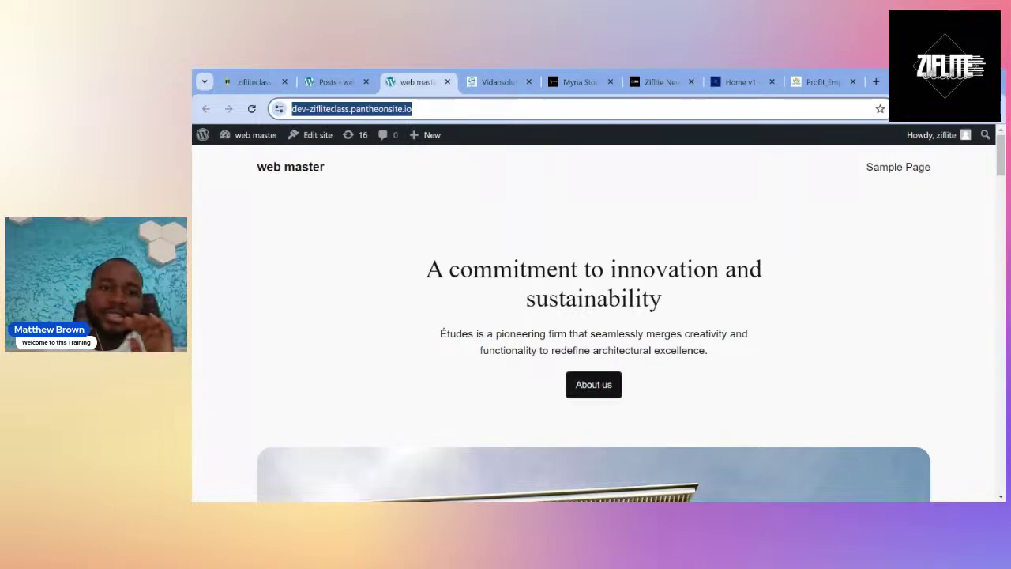
Browse the live homepage, then return to the Posts list showing 'Hello world!'.
{"action": "scroll", "coordinate": [508, 491], "scroll_direction": "down", "scroll_amount": 5}
{"action": "scroll", "coordinate": [508, 490], "scroll_direction": "down", "scroll_amount": 6}
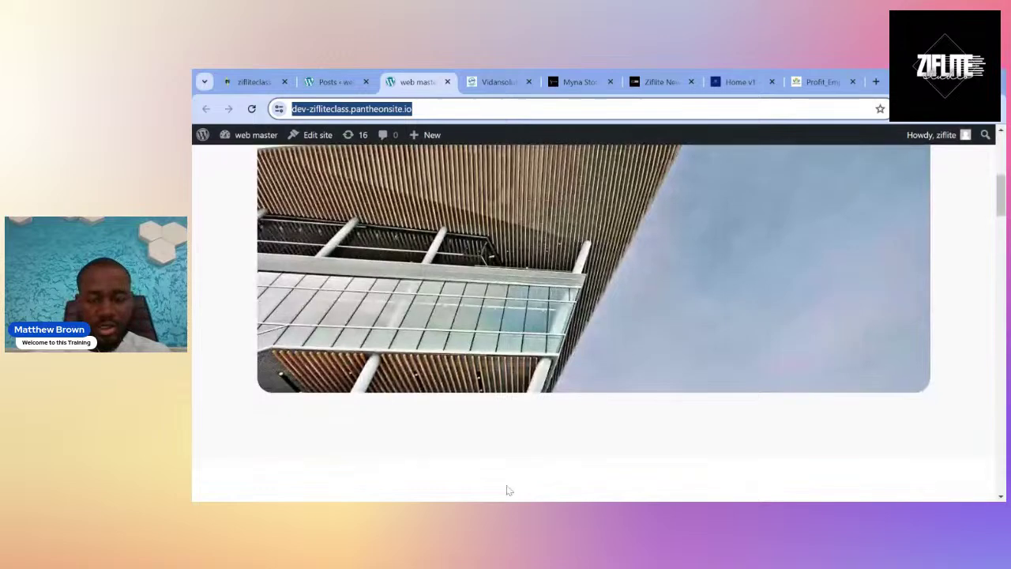
{"action": "scroll", "coordinate": [508, 488], "scroll_direction": "up", "scroll_amount": 3}
{"action": "scroll", "coordinate": [508, 488], "scroll_direction": "up", "scroll_amount": 4}
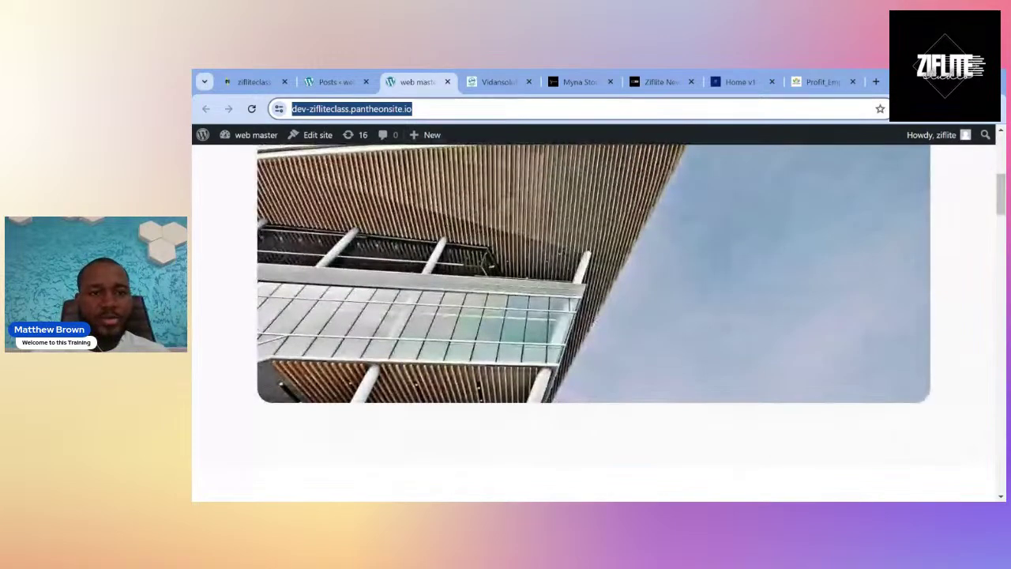
{"action": "left_click", "coordinate": [338, 74]}
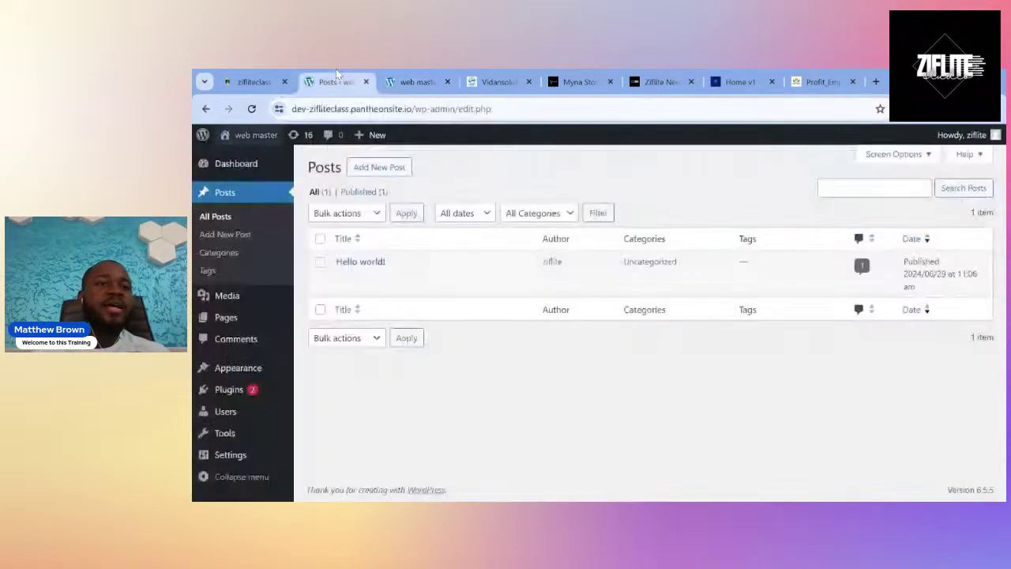
{"action": "left_click", "coordinate": [406, 70]}
{"action": "scroll", "coordinate": [508, 267], "scroll_direction": "up", "scroll_amount": 5}
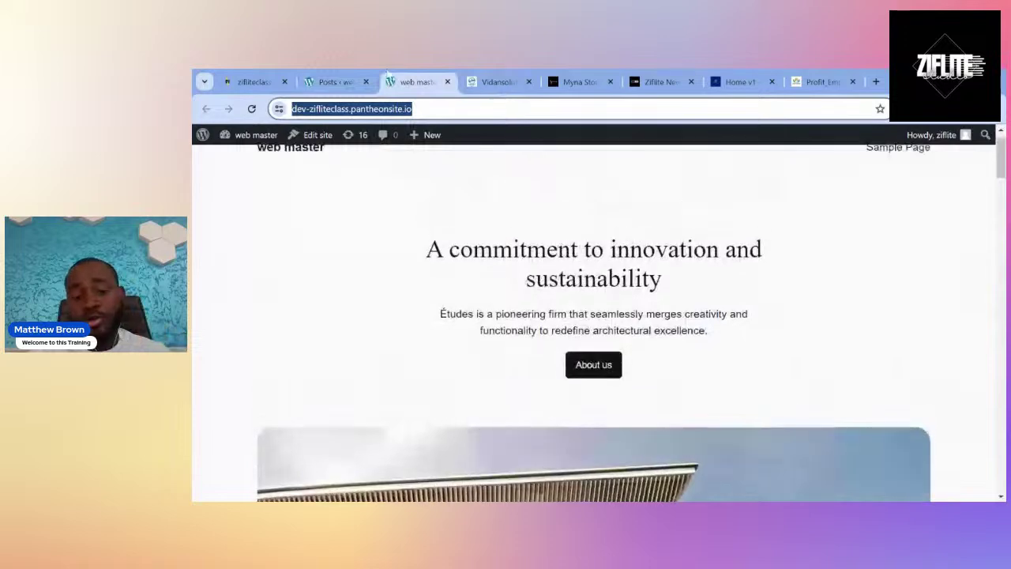
{"action": "left_click", "coordinate": [337, 81]}
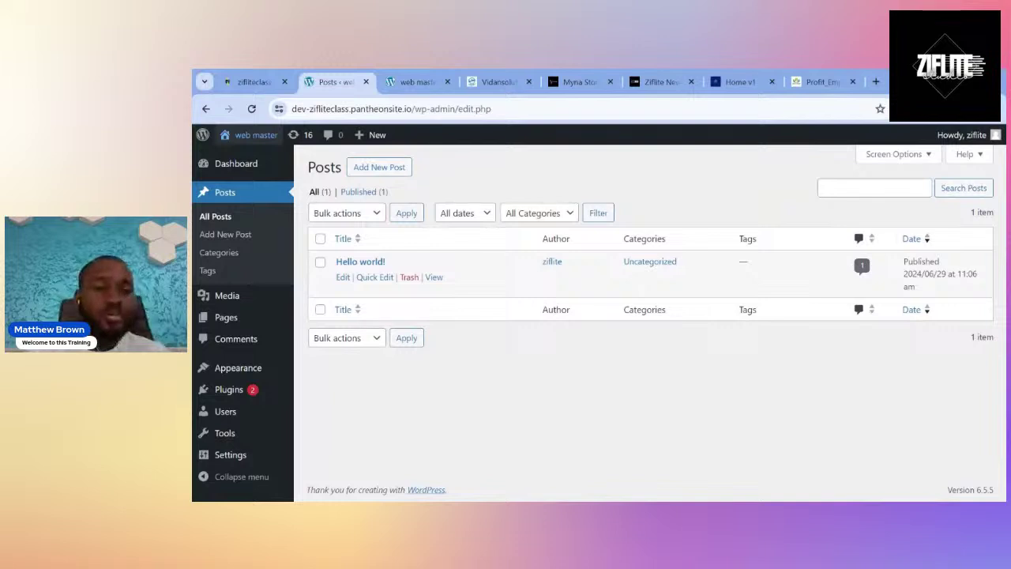
Look through the Ziflite News, beulahproducts.com and Myna Stories pages, and move Profit Empire earlier.
{"action": "left_click", "coordinate": [629, 79]}
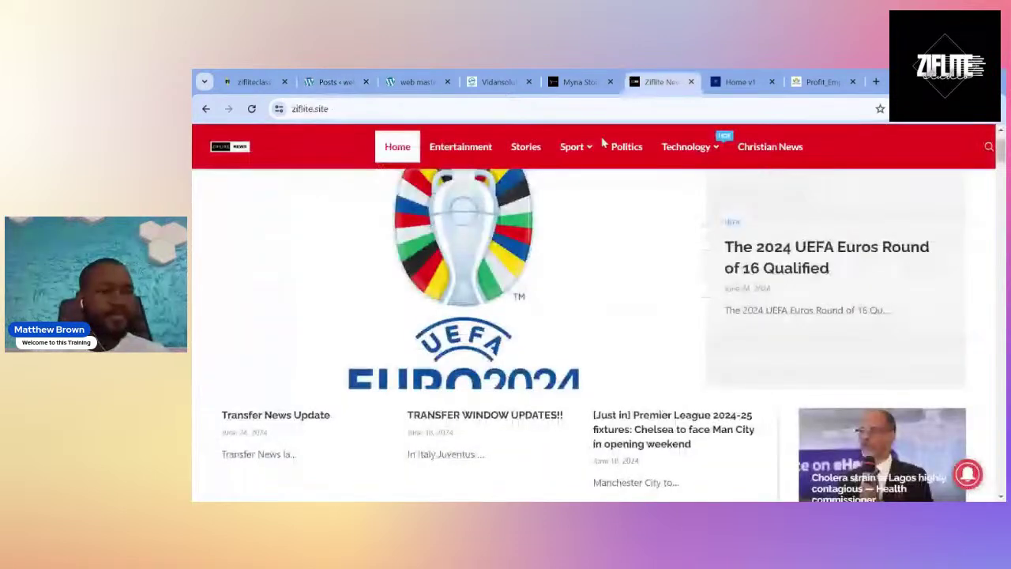
{"action": "key", "text": "ctrl+Tab"}
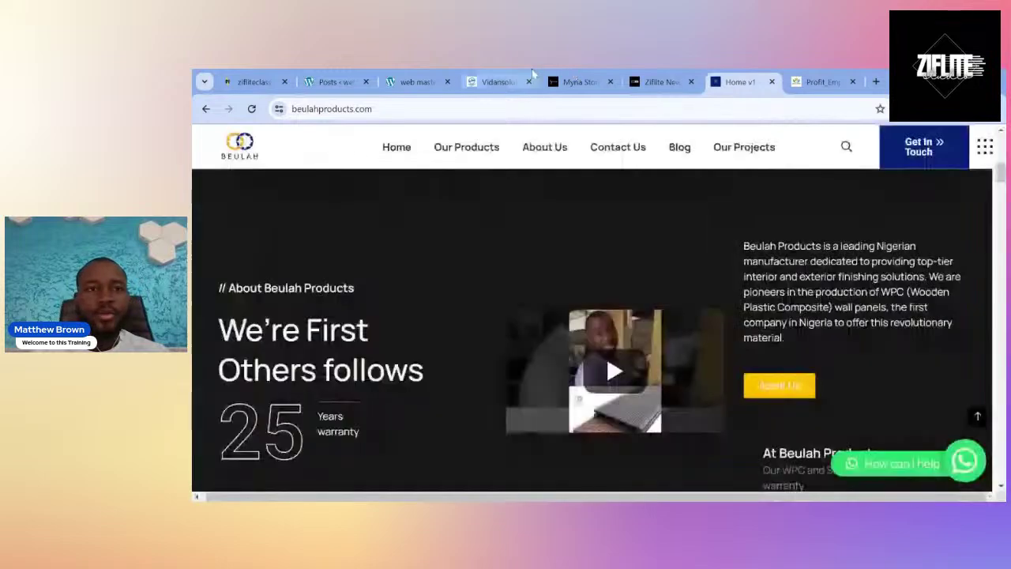
{"action": "left_click", "coordinate": [580, 73]}
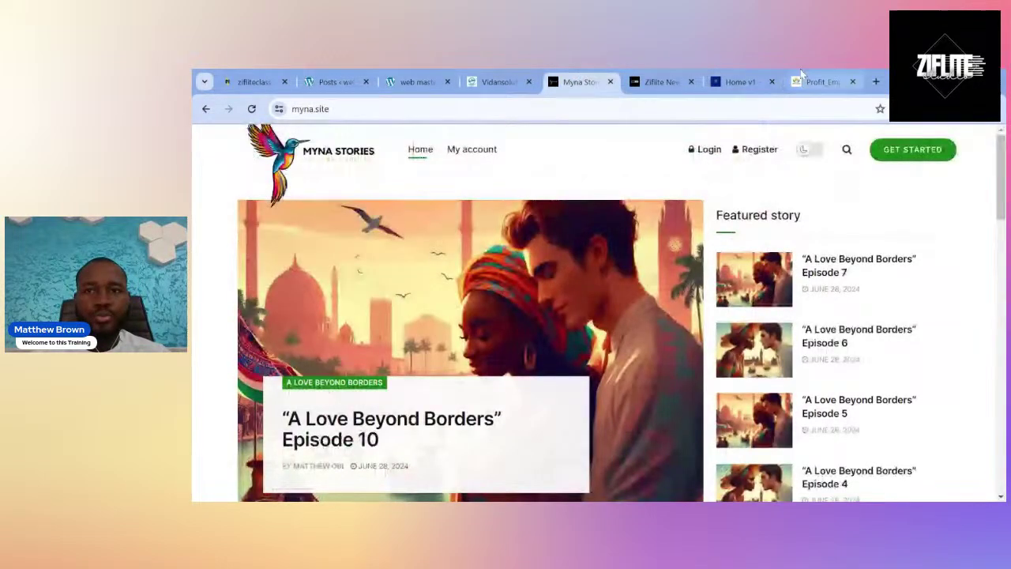
{"action": "left_click", "coordinate": [801, 71]}
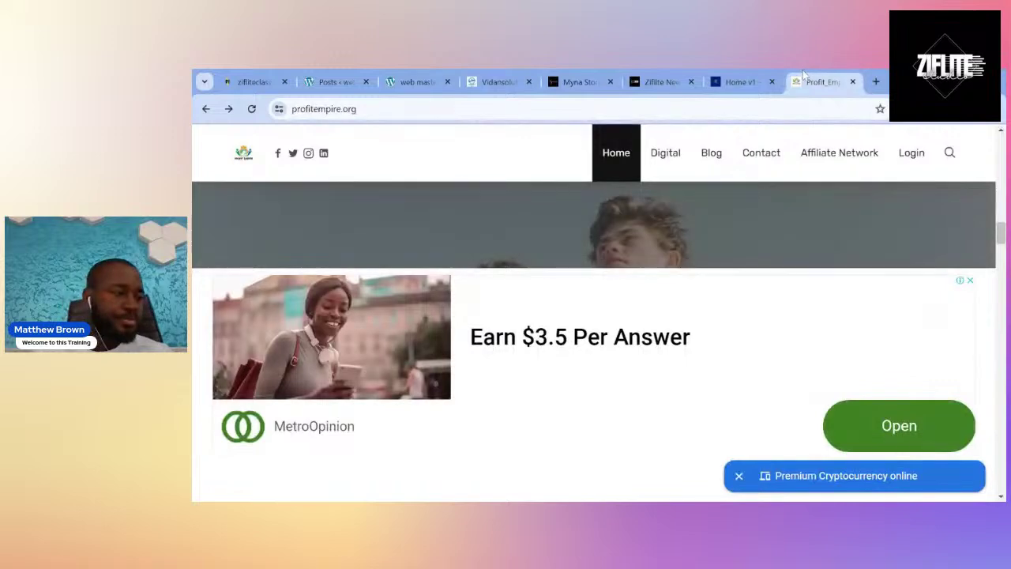
{"action": "left_click_drag", "start_coordinate": [804, 73], "coordinate": [636, 73]}
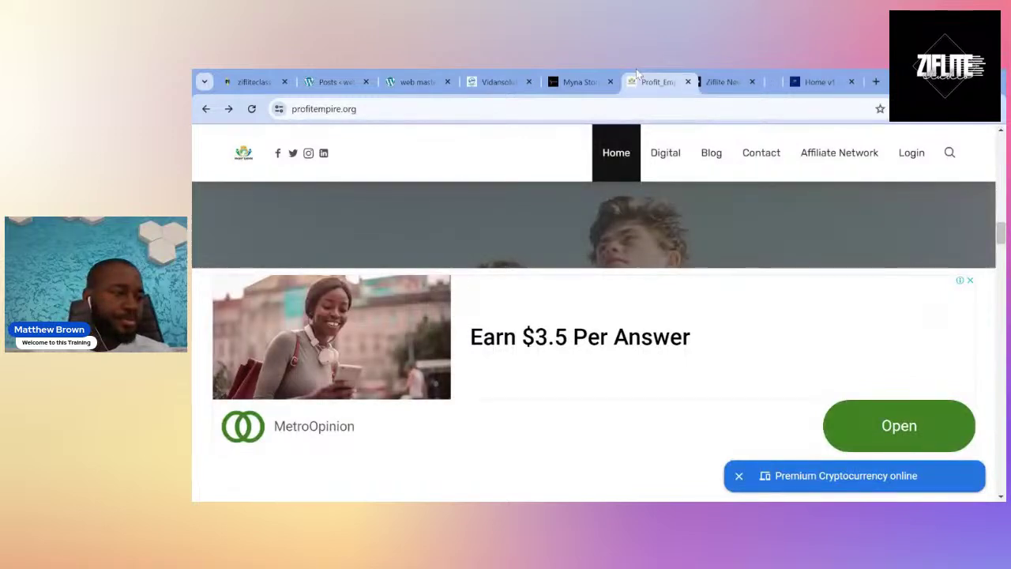
{"action": "left_click_drag", "start_coordinate": [637, 73], "coordinate": [570, 73]}
Open the Profit Empire blog page, then return to the empty WordPress Media Library.
{"action": "scroll", "coordinate": [509, 351], "scroll_direction": "down", "scroll_amount": 5}
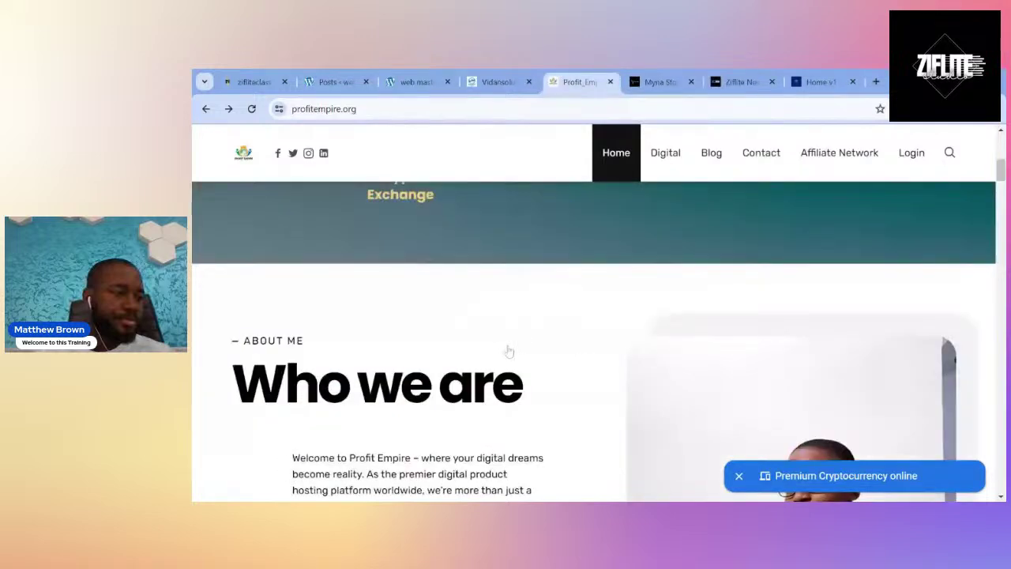
{"action": "scroll", "coordinate": [509, 352], "scroll_direction": "up", "scroll_amount": 1}
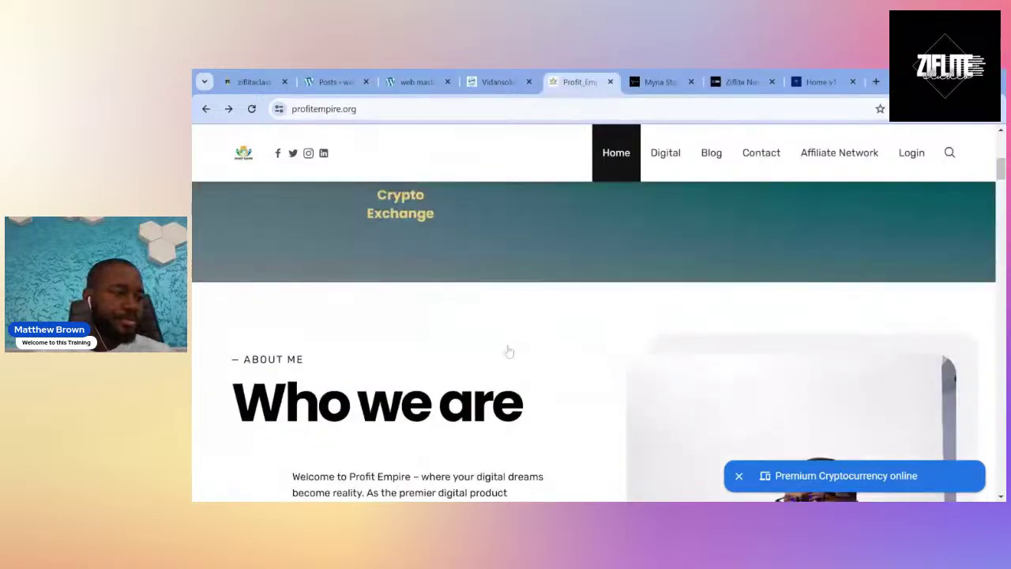
{"action": "scroll", "coordinate": [509, 352], "scroll_direction": "up", "scroll_amount": 5}
{"action": "scroll", "coordinate": [510, 352], "scroll_direction": "up", "scroll_amount": 2}
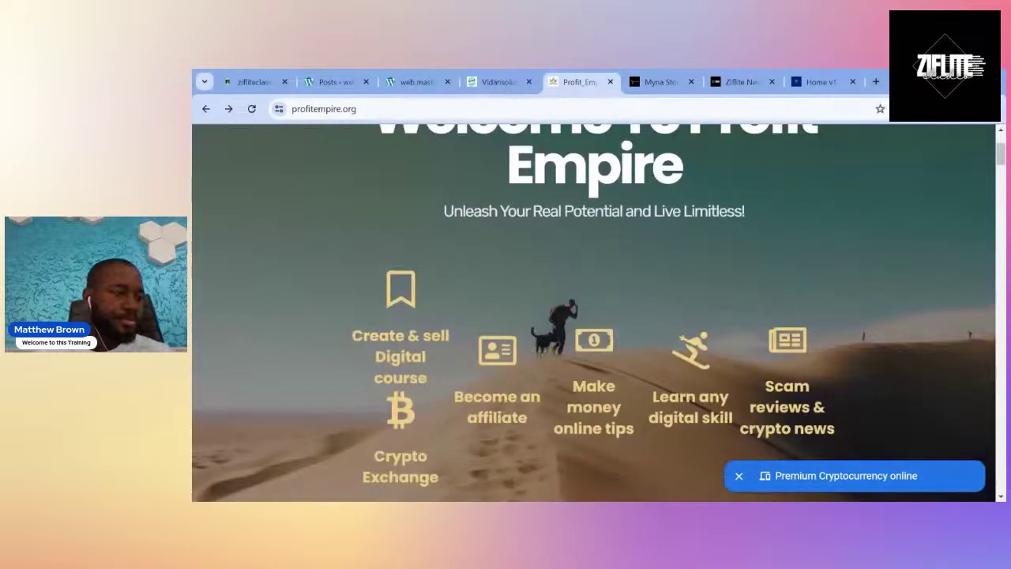
{"action": "scroll", "coordinate": [506, 203], "scroll_direction": "up", "scroll_amount": 2}
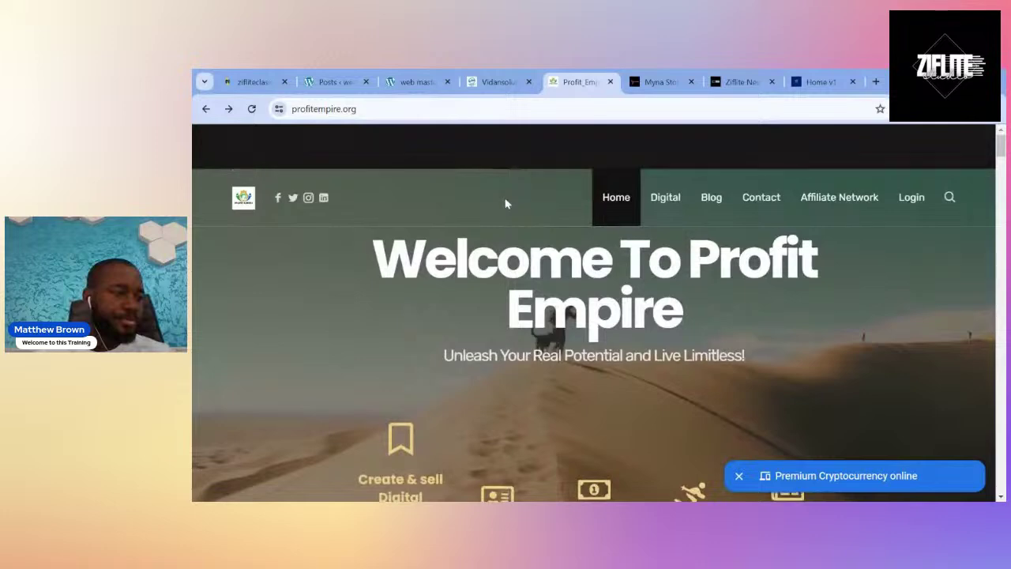
{"action": "left_click", "coordinate": [705, 203]}
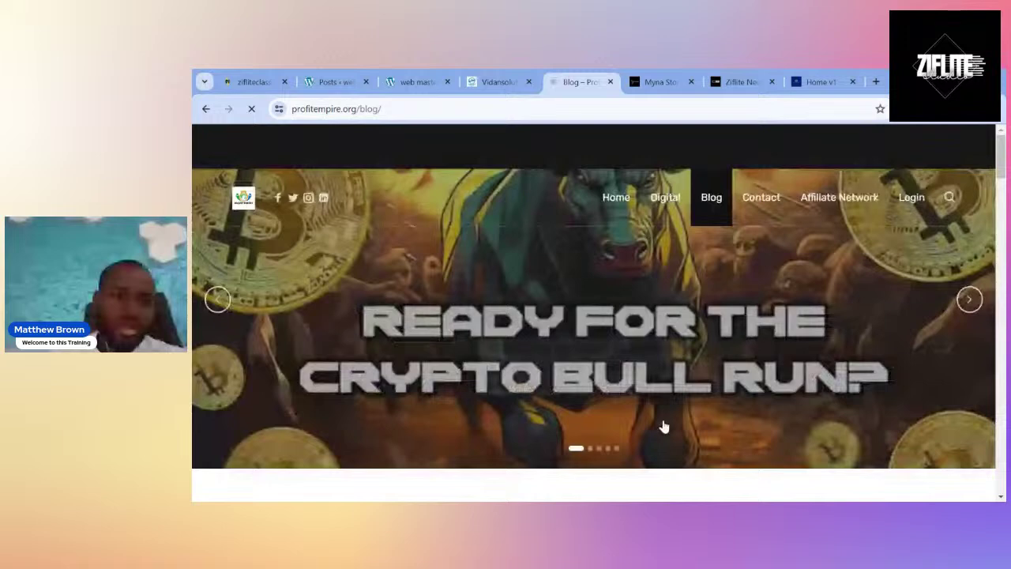
{"action": "key", "text": "ctrl+2"}
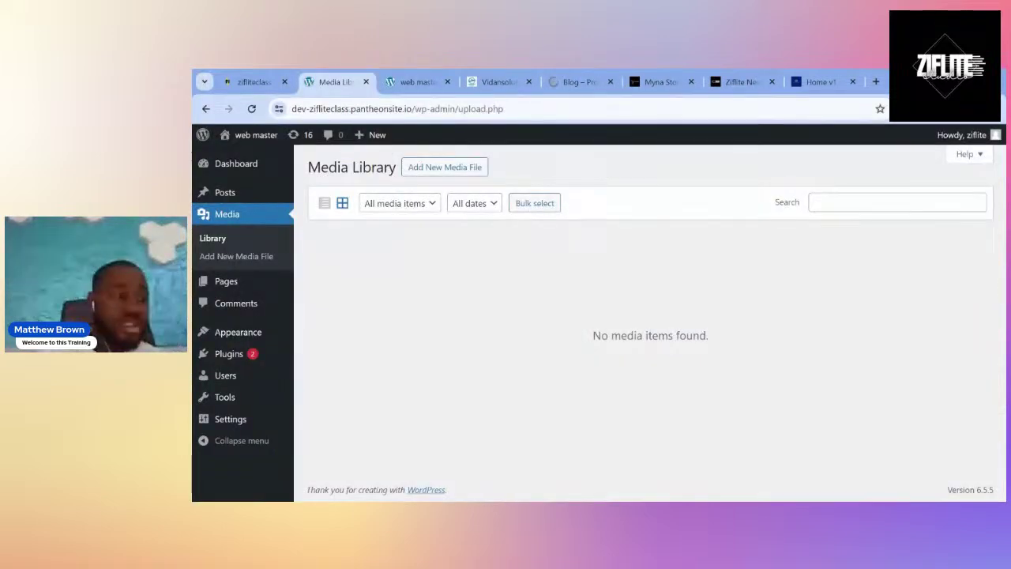
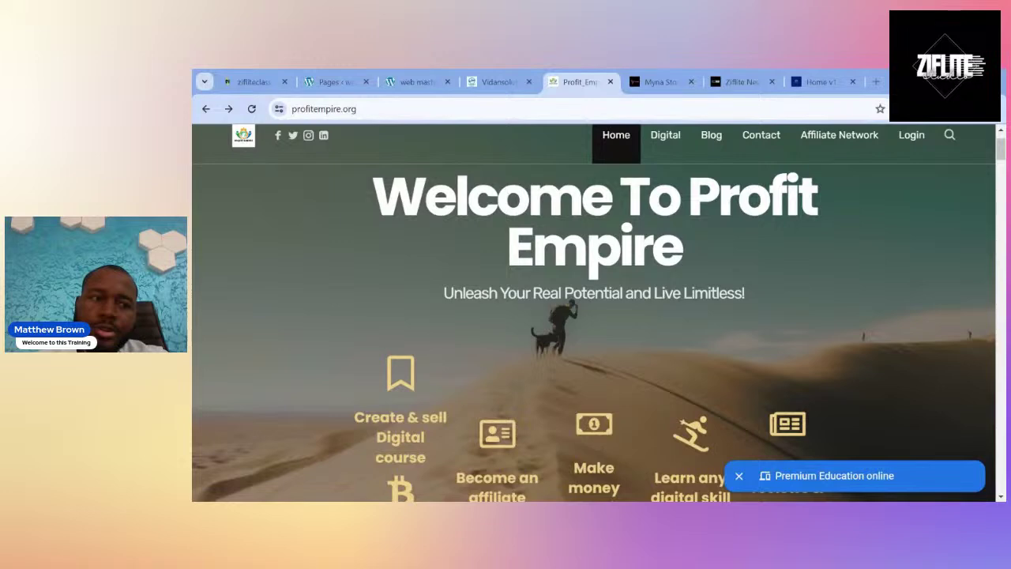
Glance at the Vidanso site, then switch to the web master site's front page.
{"action": "scroll", "coordinate": [911, 198], "scroll_direction": "up", "scroll_amount": 1}
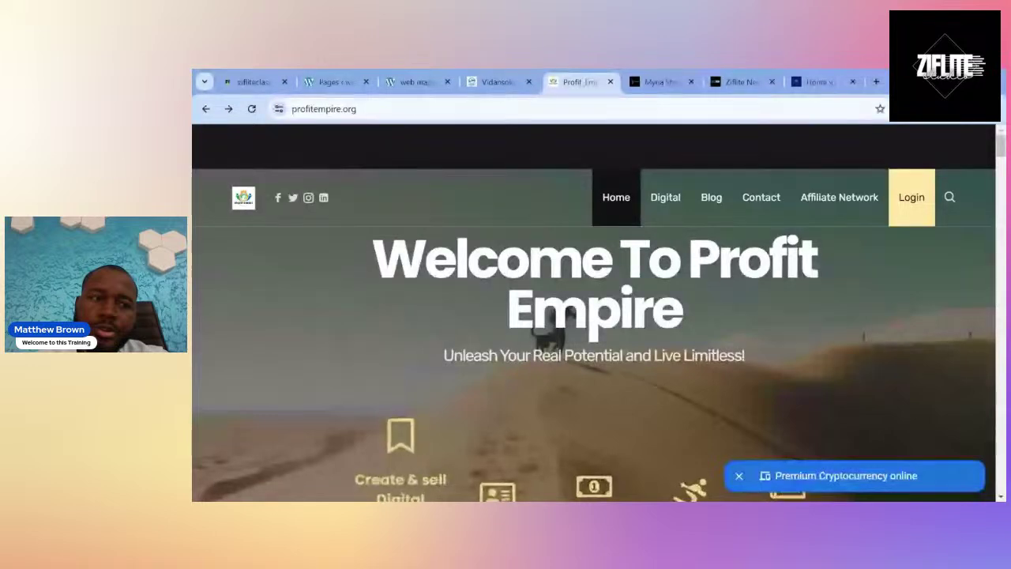
{"action": "left_click", "coordinate": [500, 80]}
{"action": "left_click", "coordinate": [557, 78]}
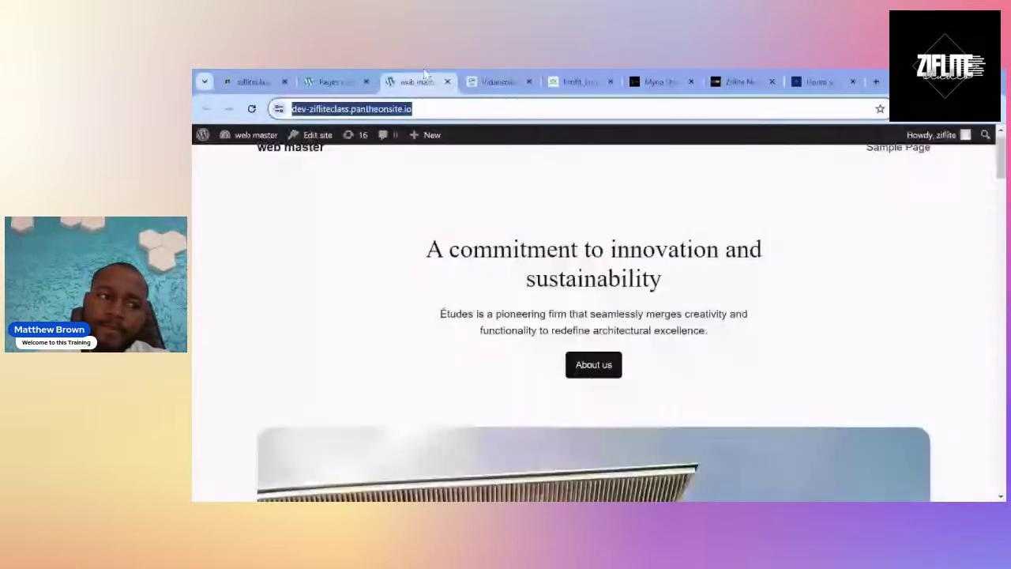
{"action": "left_click", "coordinate": [420, 79]}
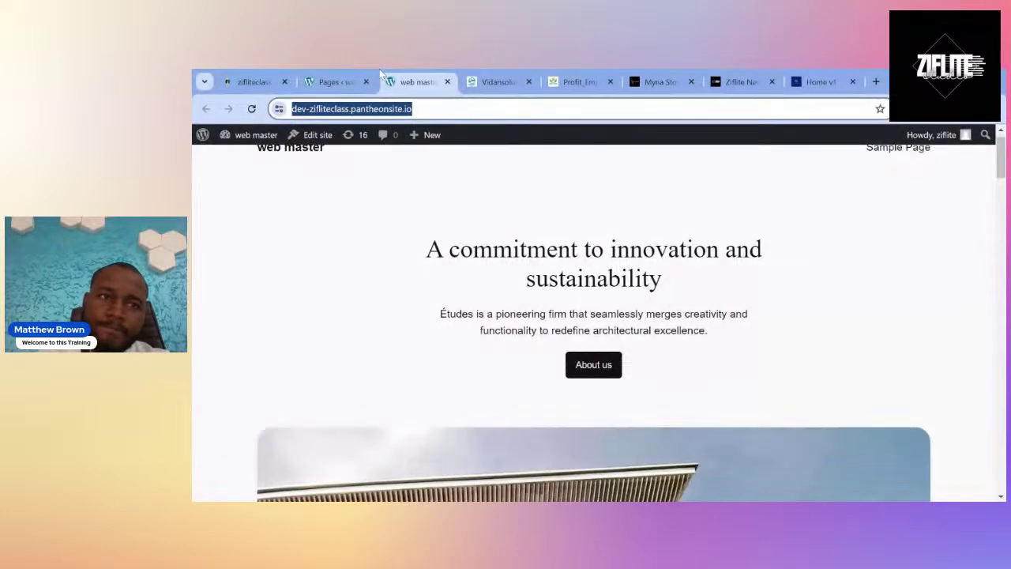
Show the Pages admin list with Privacy Policy (draft) and Sample Page (published).
{"action": "left_click", "coordinate": [343, 75]}
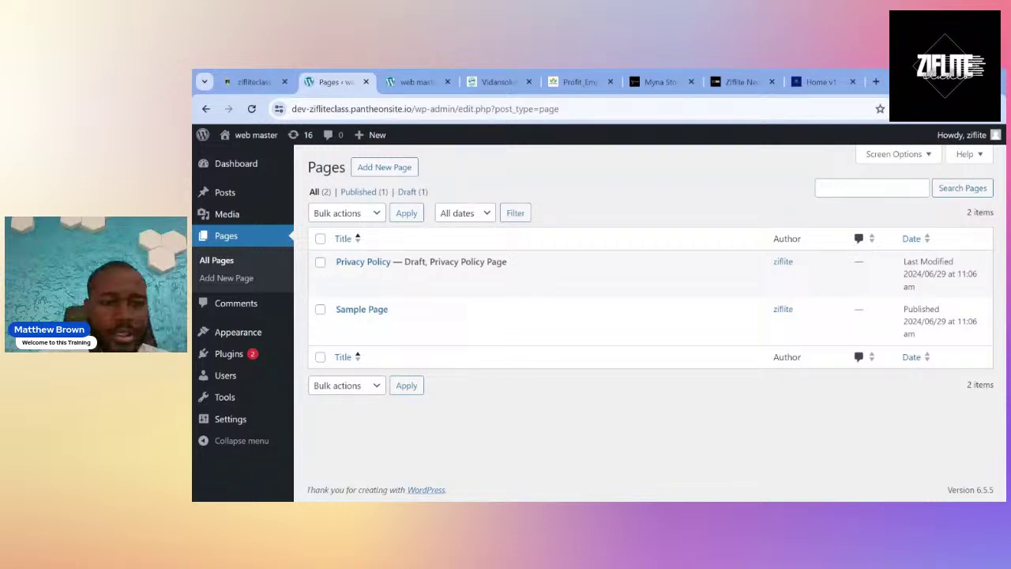
Check the Profit Empire site, then list the one approved comment on Hello world!
{"action": "left_click", "coordinate": [567, 74]}
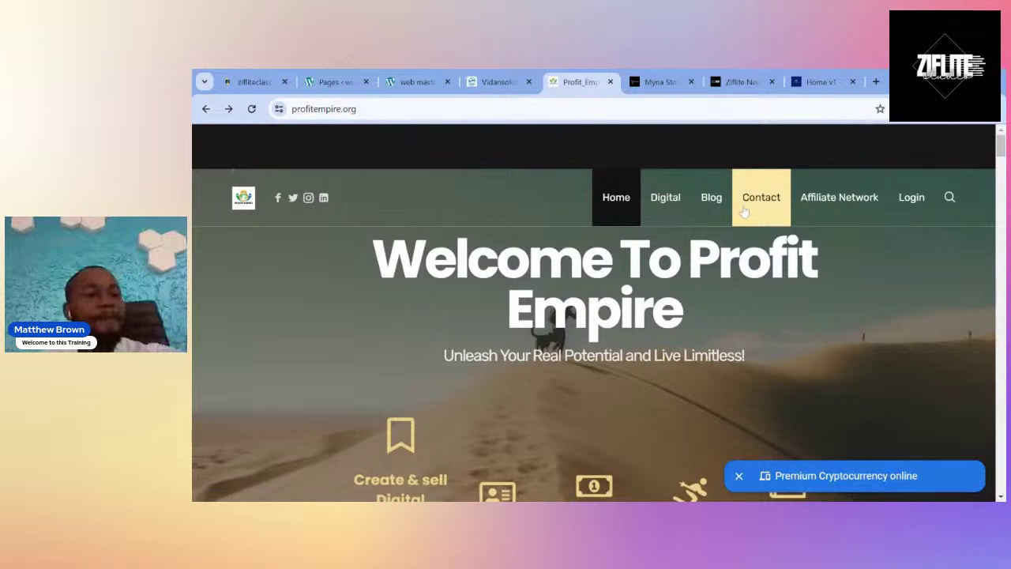
{"action": "key", "text": "ctrl+2"}
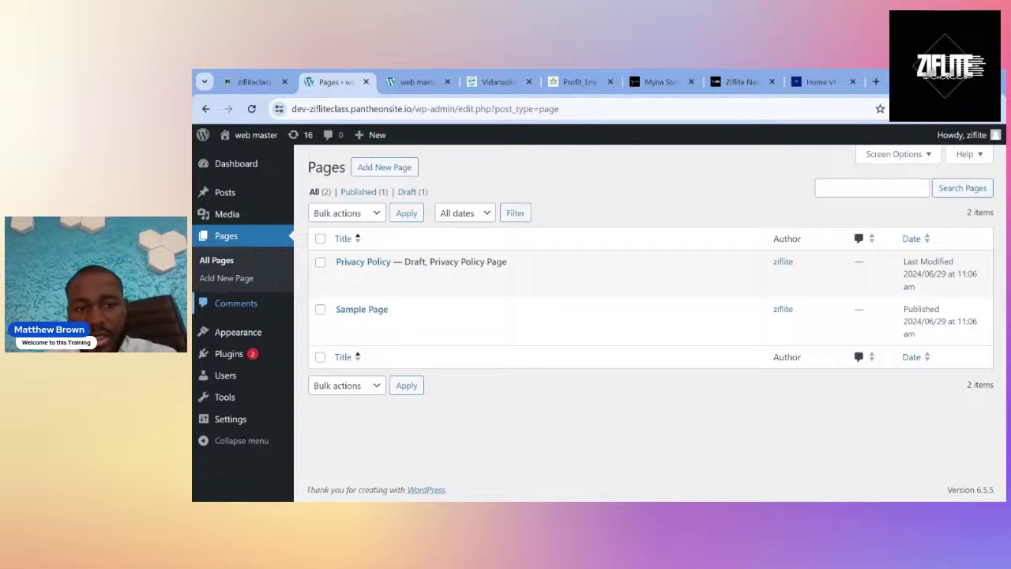
{"action": "left_click", "coordinate": [241, 312]}
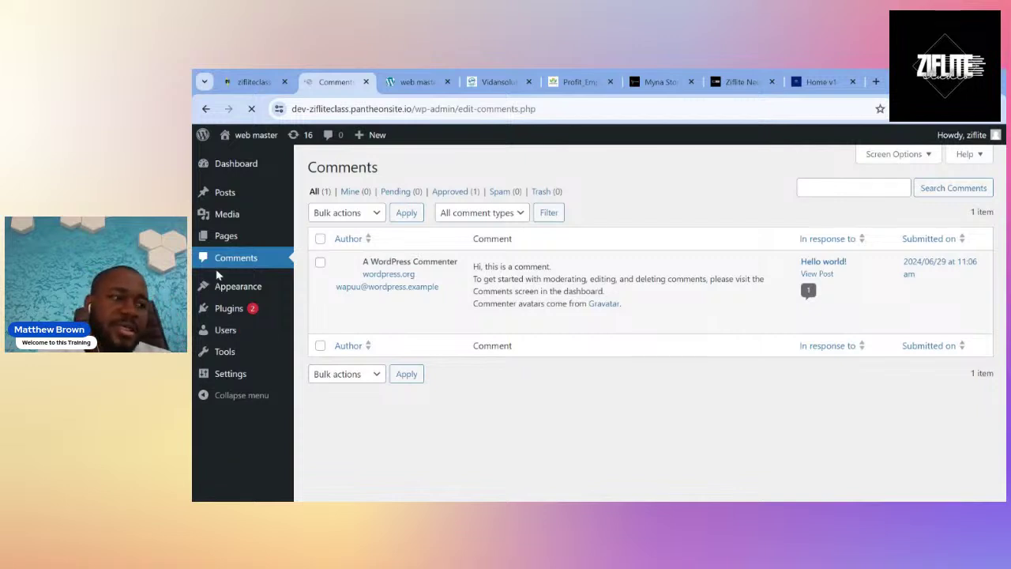
Bring up Installed Plugins, showing Akismet 3.1.5 and Hello Dolly 1.6 with updates available.
{"action": "mouse_move", "coordinate": [227, 285]}
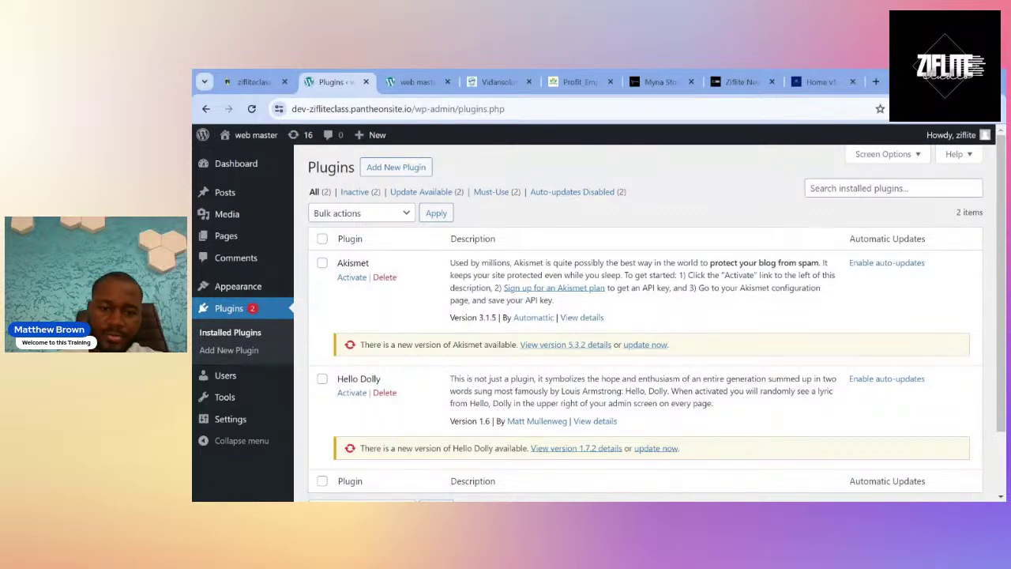
Open Appearance > Themes, showing 14 installed themes with Twenty Twenty-Four active.
{"action": "scroll", "coordinate": [537, 336], "scroll_direction": "down", "scroll_amount": 1}
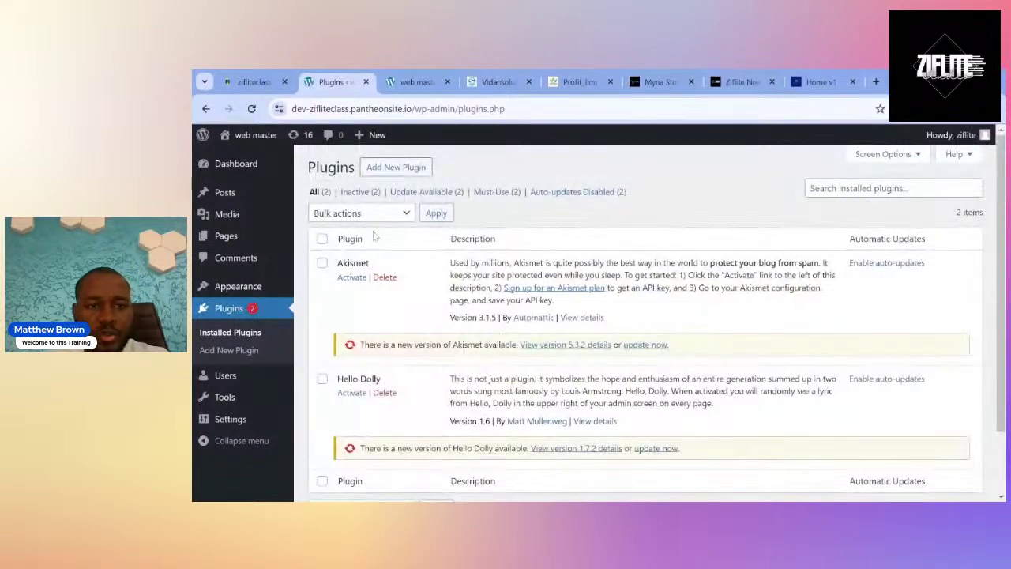
{"action": "left_click", "coordinate": [256, 296]}
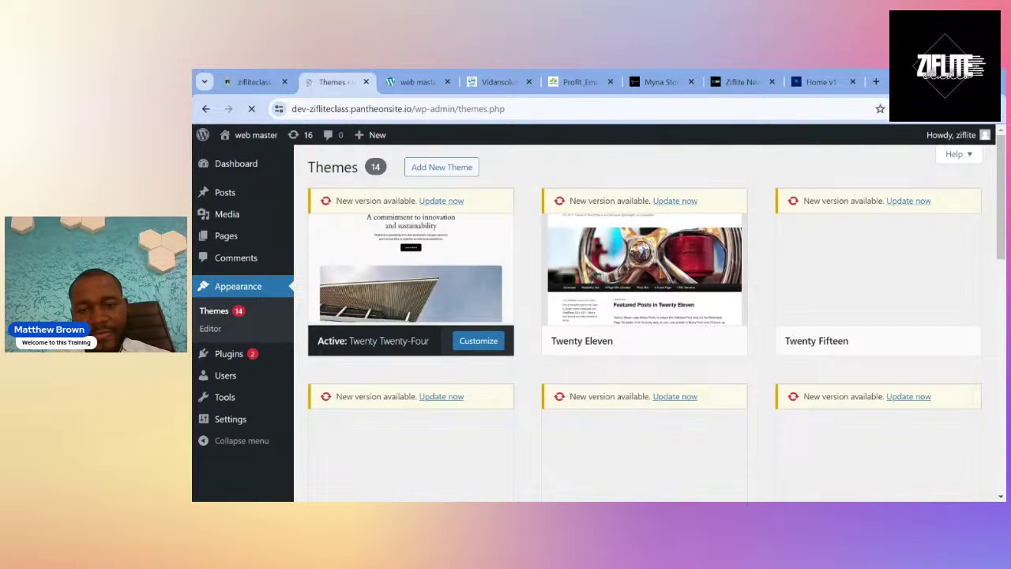
Browse the 6590 popular themes in Add Themes, such as Hello Elementor and Astra.
{"action": "left_click", "coordinate": [448, 170]}
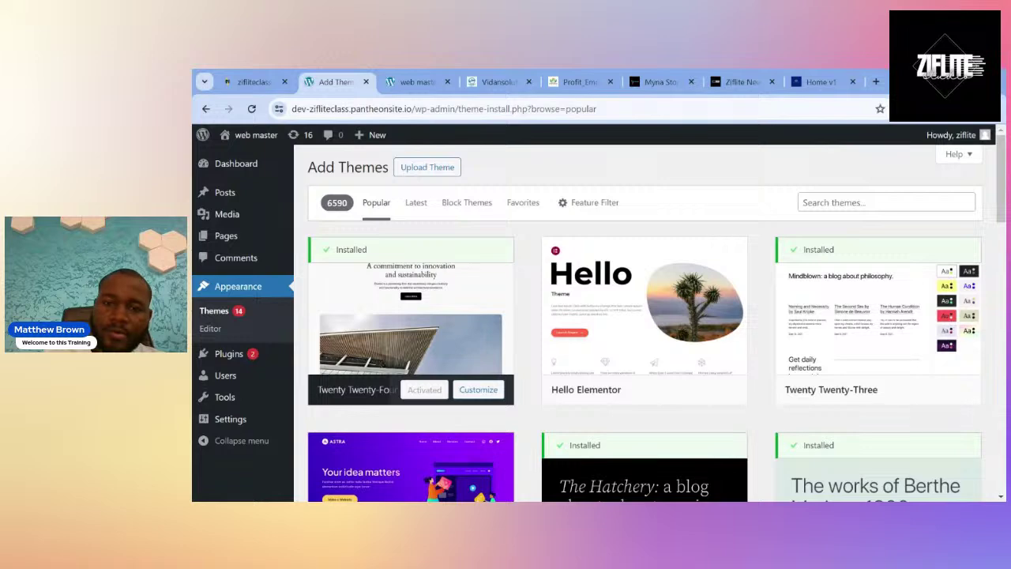
{"action": "scroll", "coordinate": [510, 266], "scroll_direction": "down", "scroll_amount": 4}
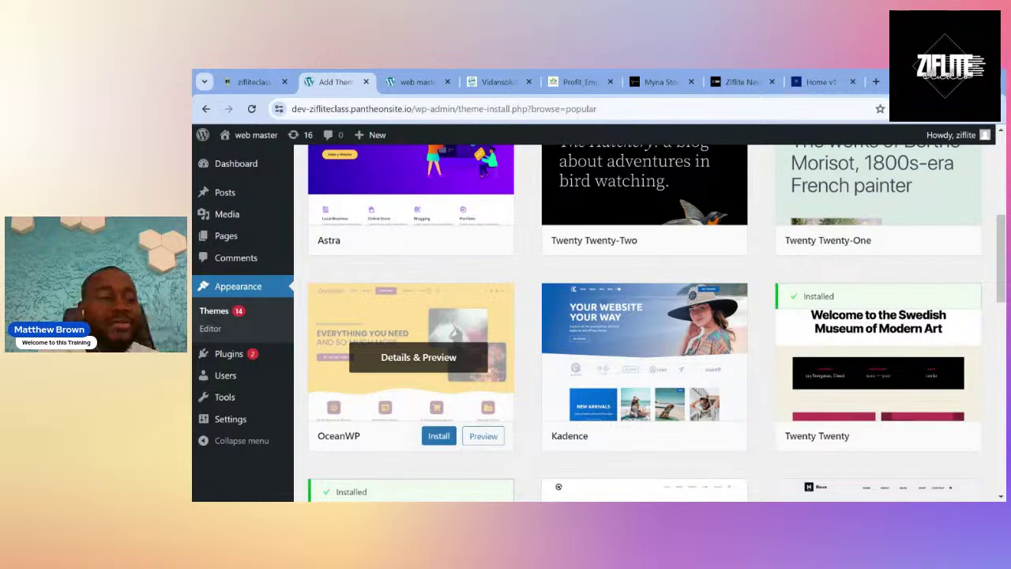
{"action": "scroll", "coordinate": [706, 276], "scroll_direction": "down", "scroll_amount": 3}
{"action": "scroll", "coordinate": [705, 275], "scroll_direction": "up", "scroll_amount": 6}
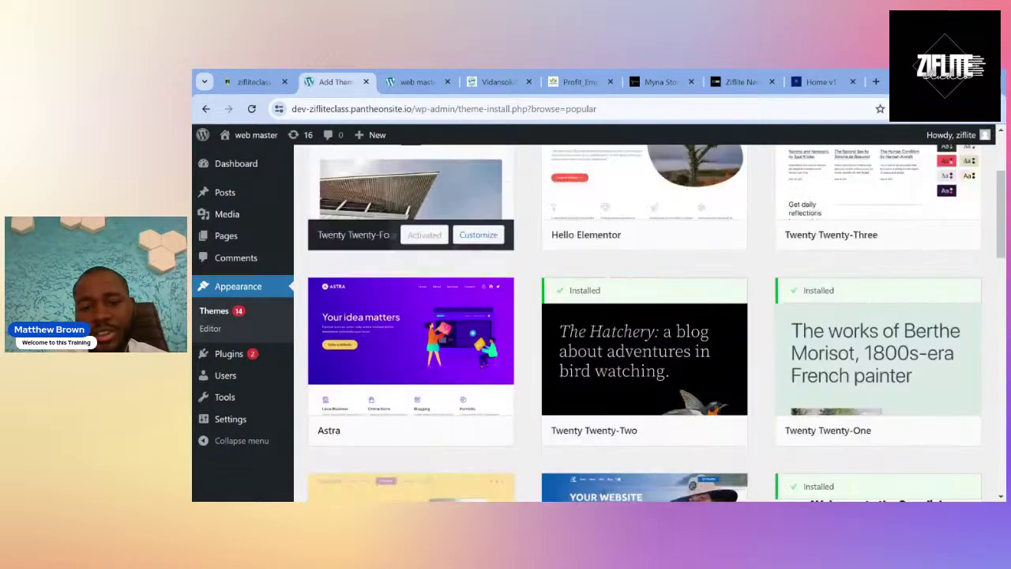
{"action": "scroll", "coordinate": [705, 276], "scroll_direction": "up", "scroll_amount": 2}
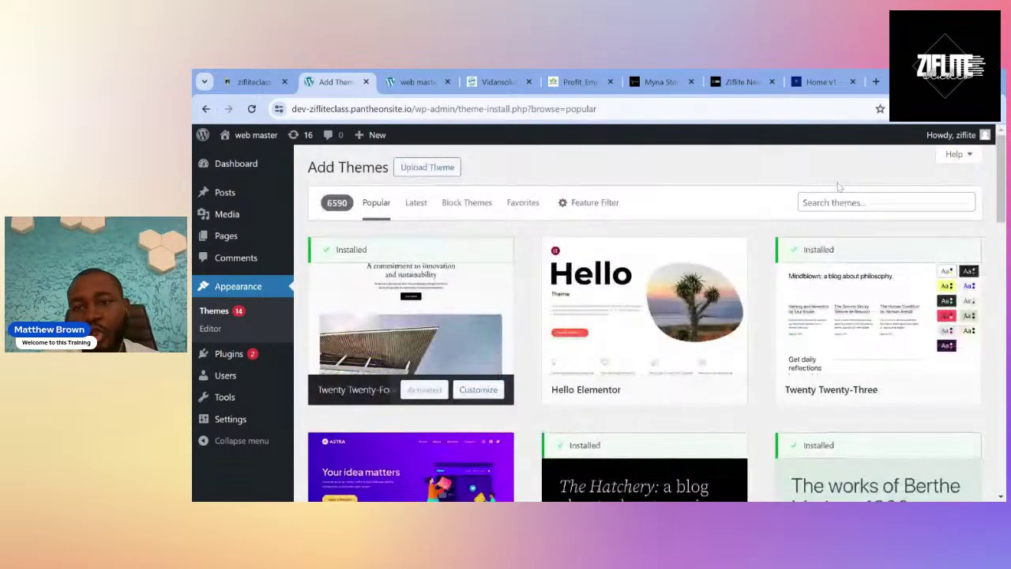
{"action": "scroll", "coordinate": [774, 317], "scroll_direction": "down", "scroll_amount": 5}
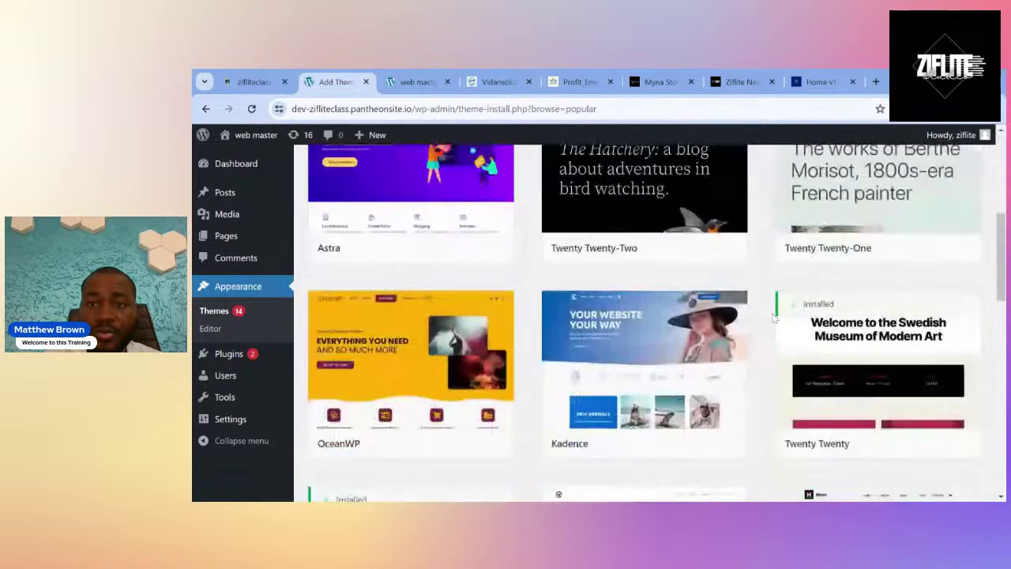
{"action": "scroll", "coordinate": [774, 317], "scroll_direction": "up", "scroll_amount": 5}
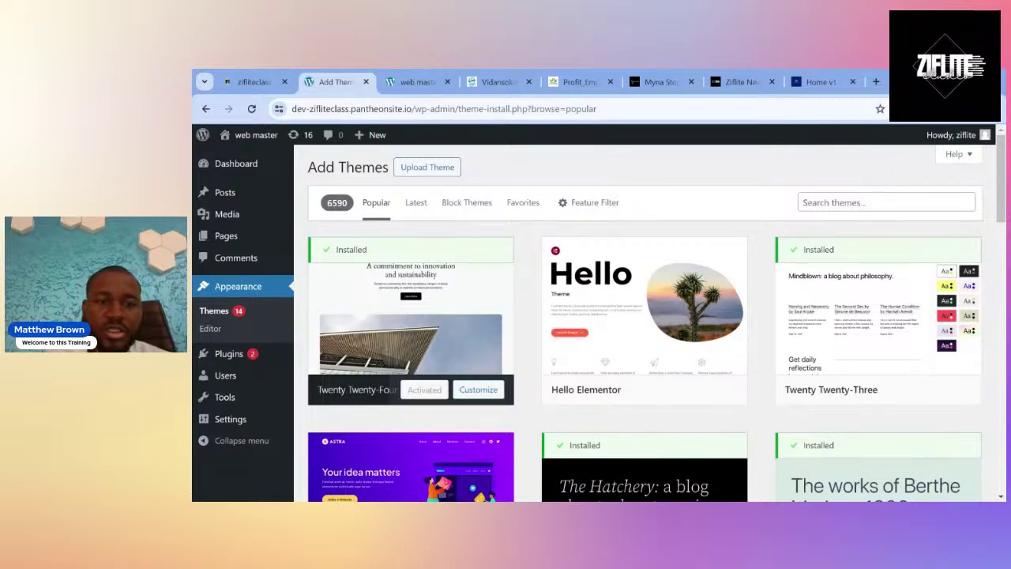
{"action": "mouse_move", "coordinate": [804, 368]}
{"action": "scroll", "coordinate": [804, 368], "scroll_direction": "down", "scroll_amount": 1}
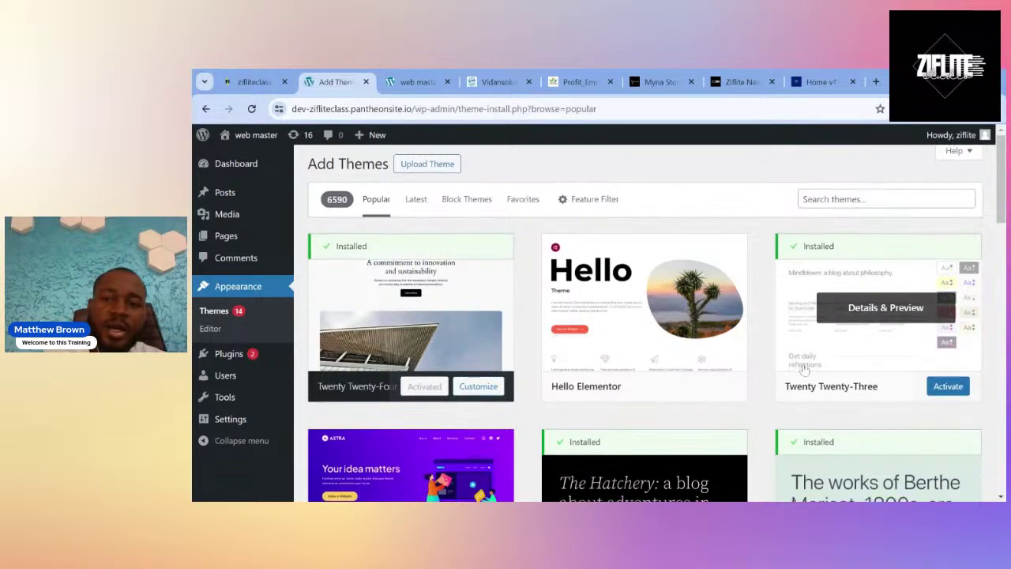
{"action": "scroll", "coordinate": [804, 368], "scroll_direction": "down", "scroll_amount": 5}
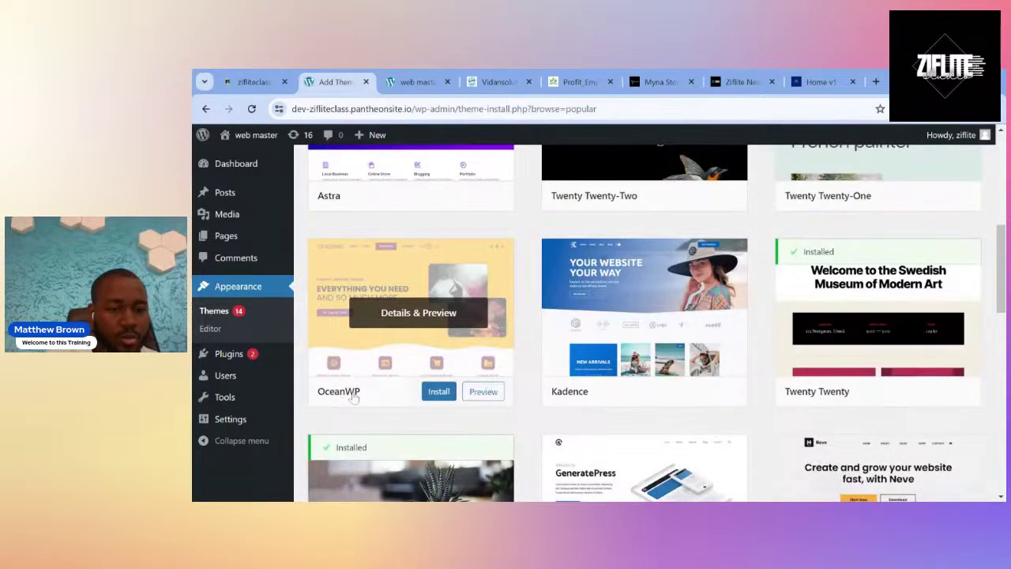
Install OceanWP from the theme gallery and activate it, raising the theme count to 15.
{"action": "left_click", "coordinate": [436, 392]}
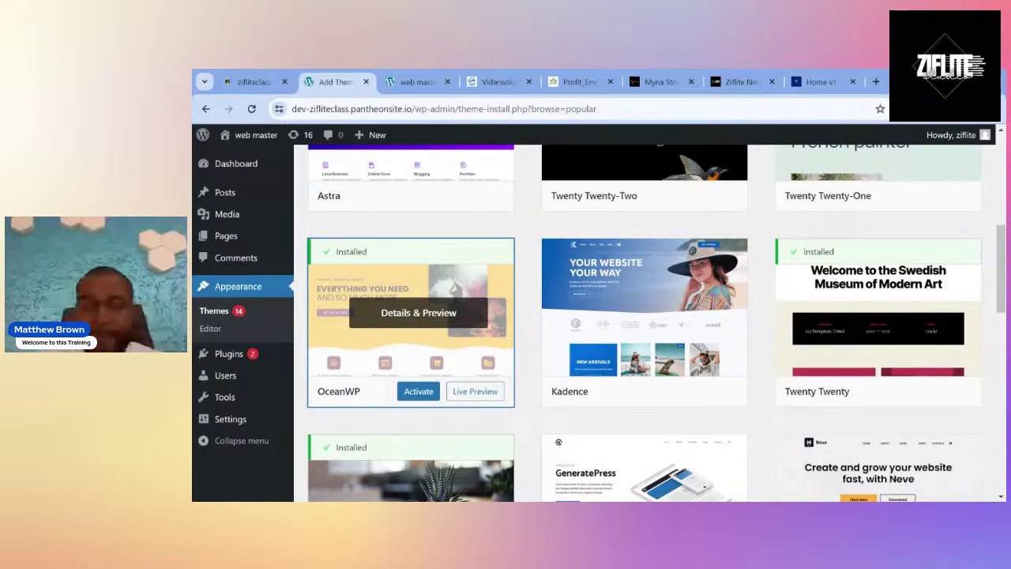
{"action": "left_click", "coordinate": [427, 393]}
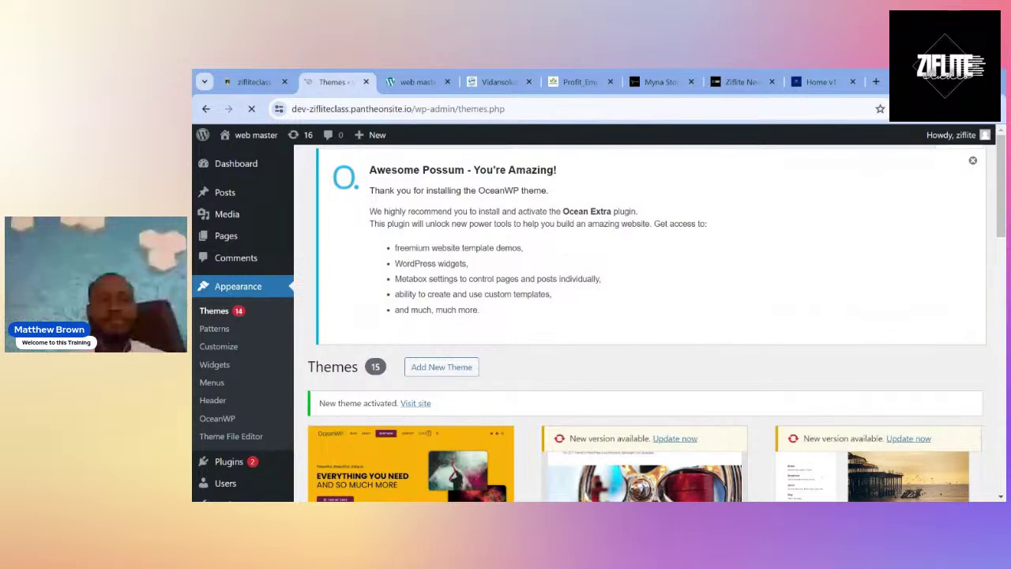
Reload the front page and scroll through the Hello world! post in OceanWP styling.
{"action": "scroll", "coordinate": [644, 316], "scroll_direction": "down", "scroll_amount": 3}
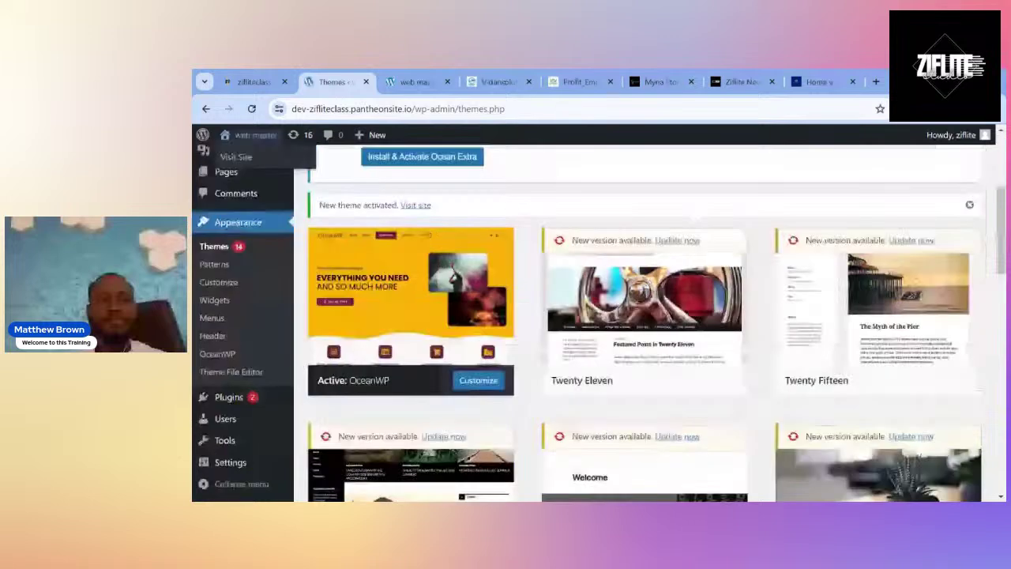
{"action": "left_click", "coordinate": [411, 82]}
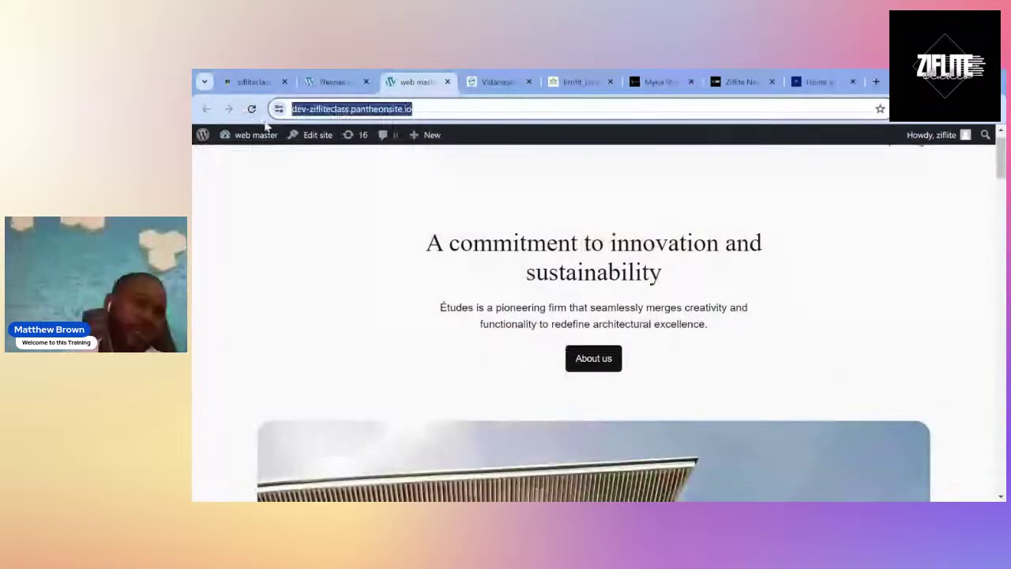
{"action": "left_click", "coordinate": [252, 110]}
{"action": "scroll", "coordinate": [386, 381], "scroll_direction": "down", "scroll_amount": 5}
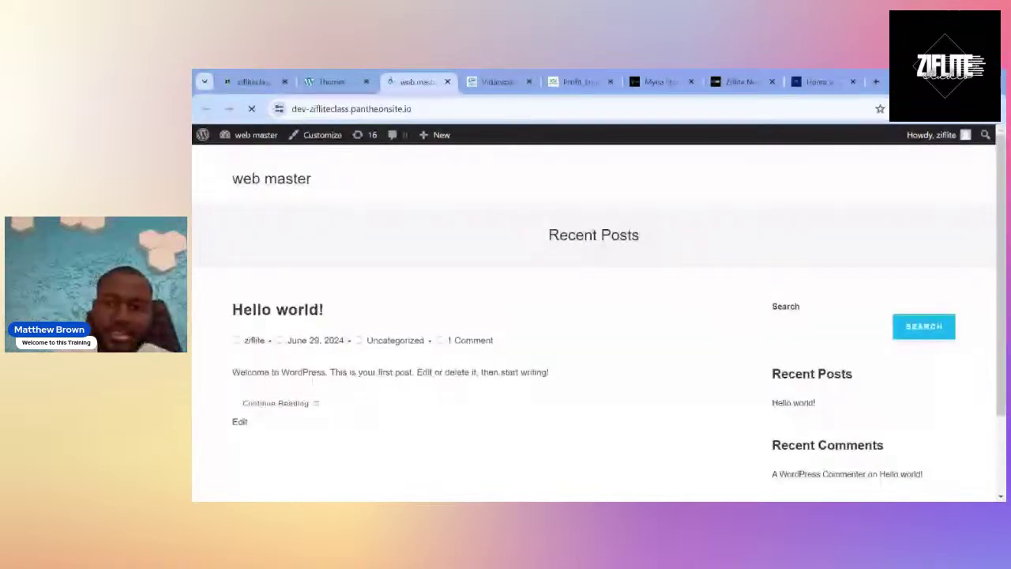
{"action": "scroll", "coordinate": [593, 316], "scroll_direction": "down", "scroll_amount": 2}
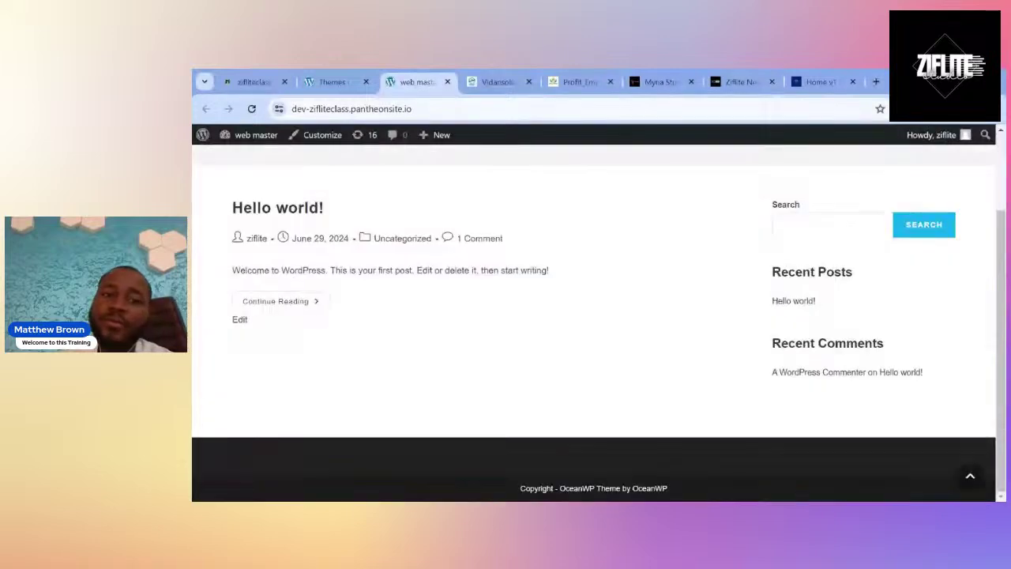
{"action": "scroll", "coordinate": [592, 316], "scroll_direction": "up", "scroll_amount": 3}
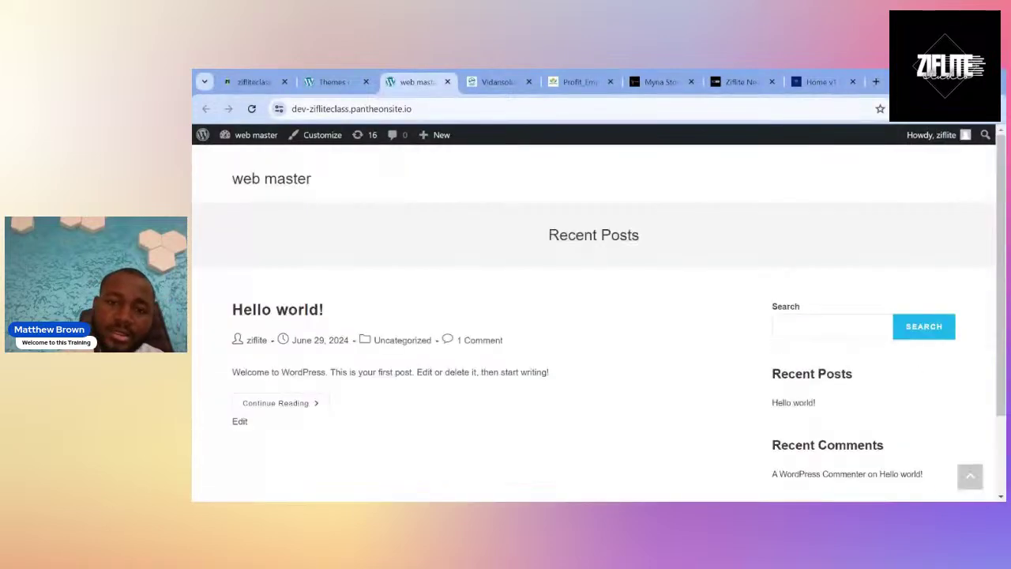
{"action": "left_click", "coordinate": [357, 79]}
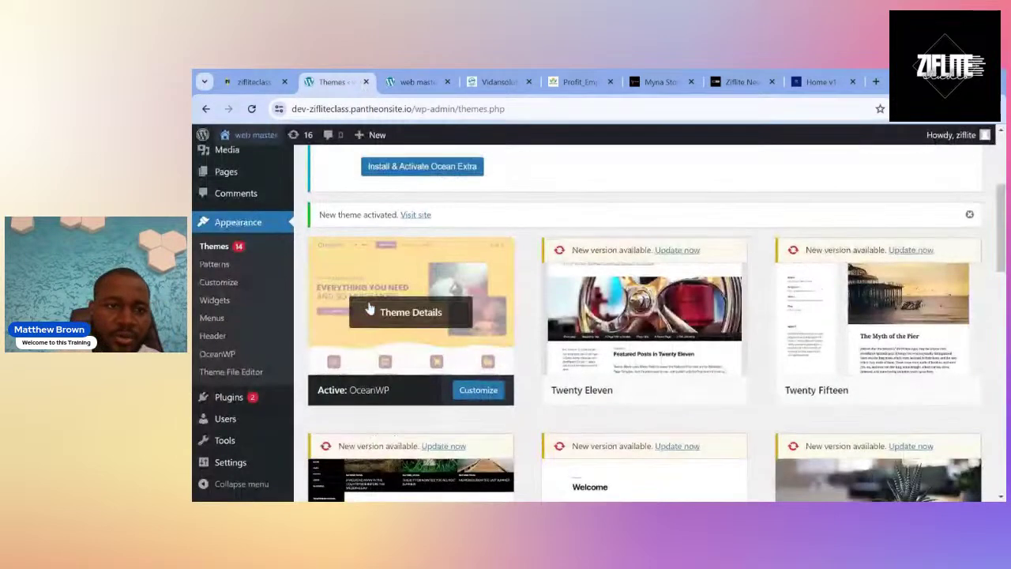
Install and activate Ocean Extra from the Awesome Possum theme notice.
{"action": "scroll", "coordinate": [369, 308], "scroll_direction": "up", "scroll_amount": 3}
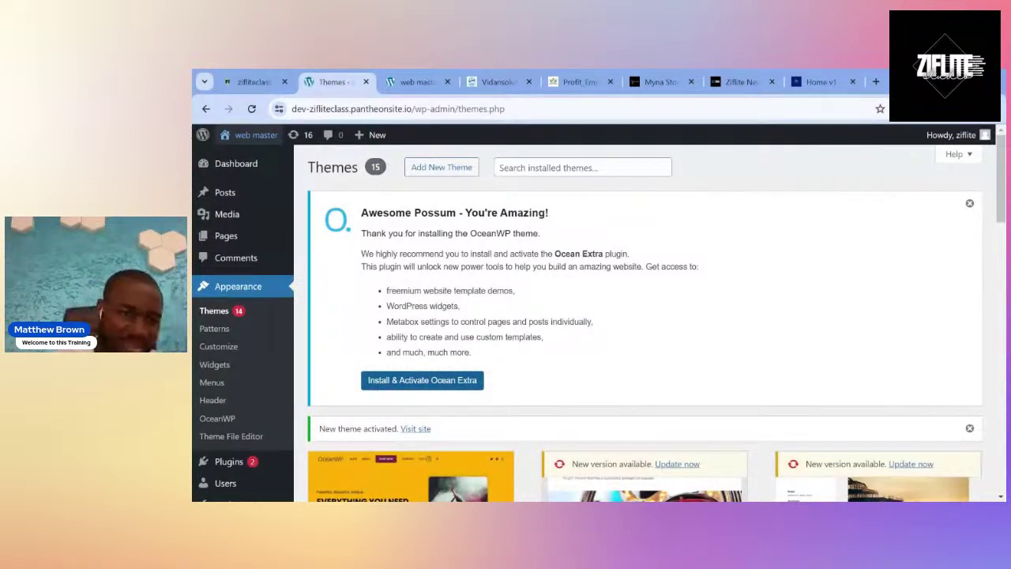
{"action": "left_click", "coordinate": [394, 387]}
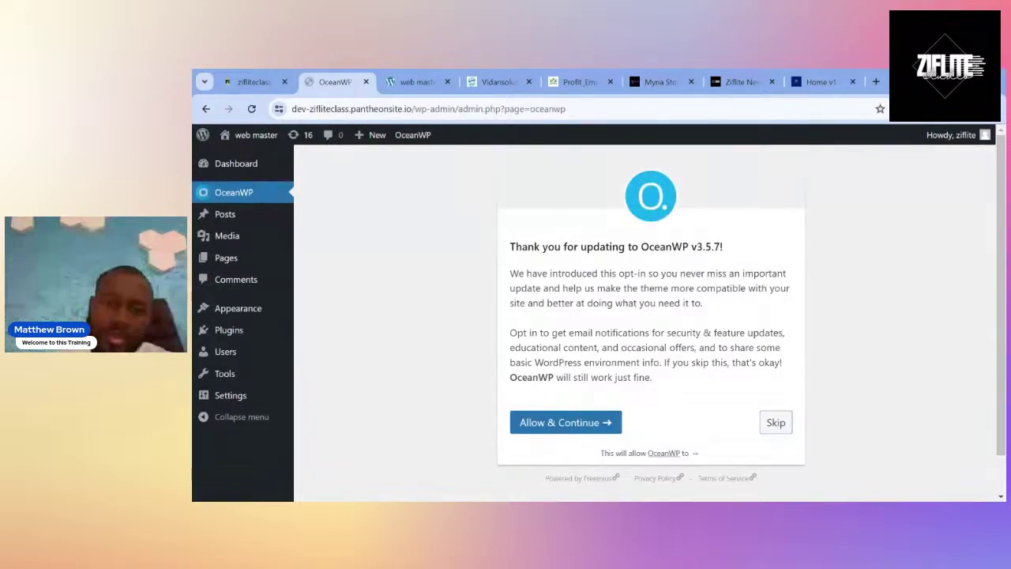
Skip the OceanWP v3.5.7 opt-in and scroll through the Panel's upgrade offer and sections.
{"action": "left_click", "coordinate": [775, 423]}
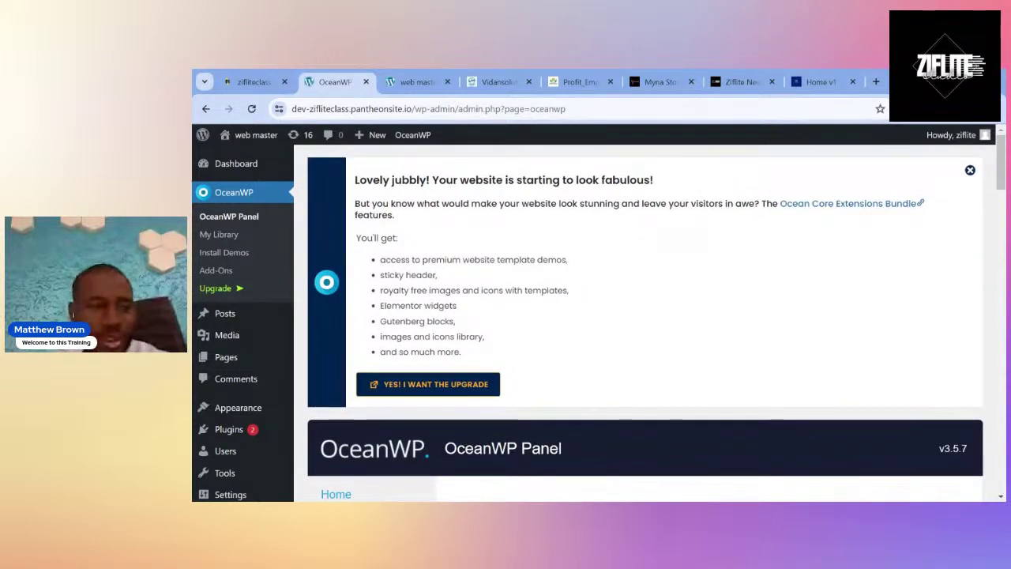
{"action": "scroll", "coordinate": [645, 324], "scroll_direction": "down", "scroll_amount": 5}
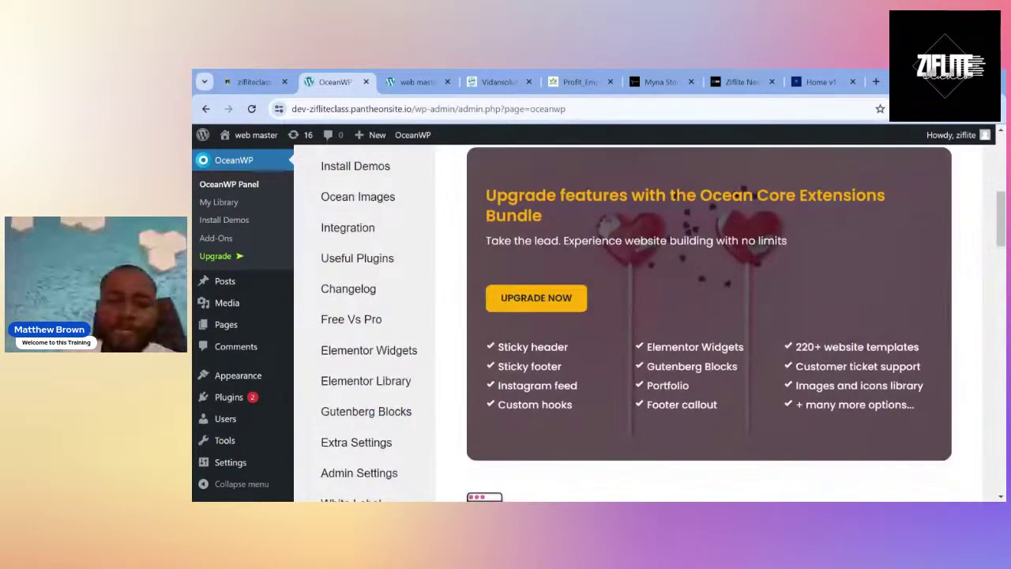
{"action": "scroll", "coordinate": [646, 324], "scroll_direction": "down", "scroll_amount": 6}
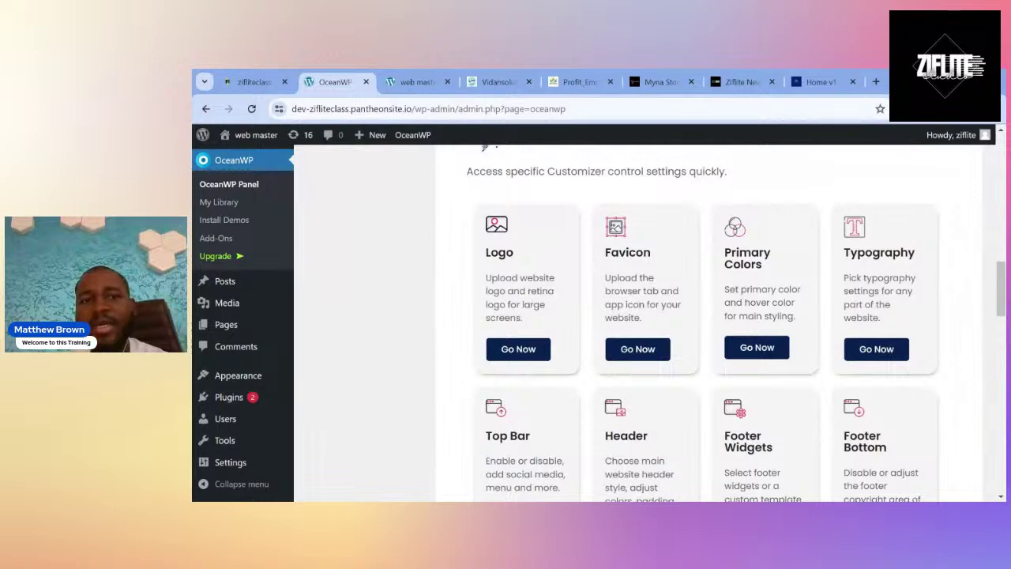
{"action": "scroll", "coordinate": [646, 323], "scroll_direction": "up", "scroll_amount": 6}
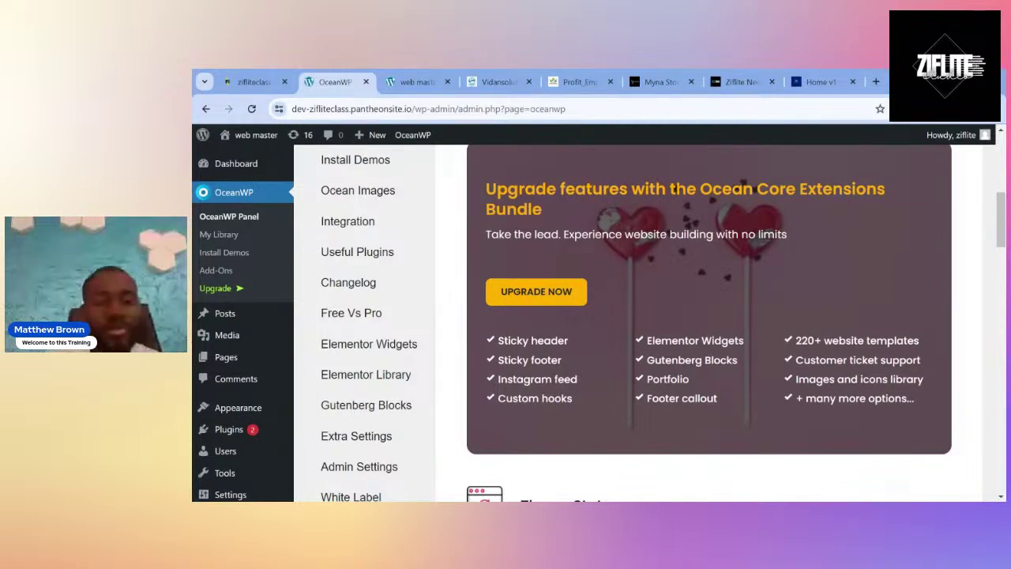
{"action": "scroll", "coordinate": [428, 267], "scroll_direction": "up", "scroll_amount": 2}
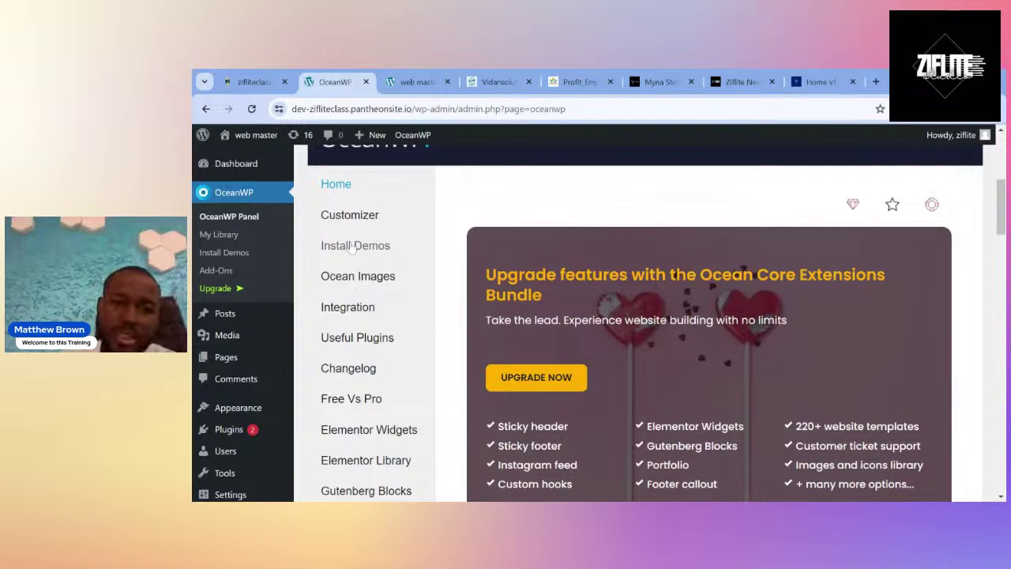
Open OceanWP's Install Demos gallery and scroll past Maria, Photos and Architect to the Blogger demo.
{"action": "left_click", "coordinate": [353, 247]}
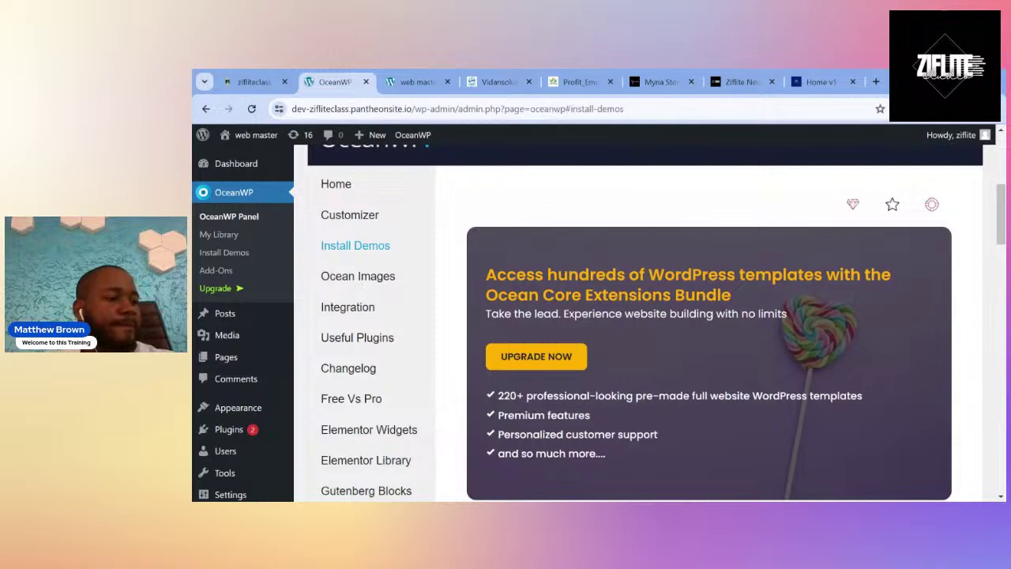
{"action": "scroll", "coordinate": [419, 291], "scroll_direction": "down", "scroll_amount": 4}
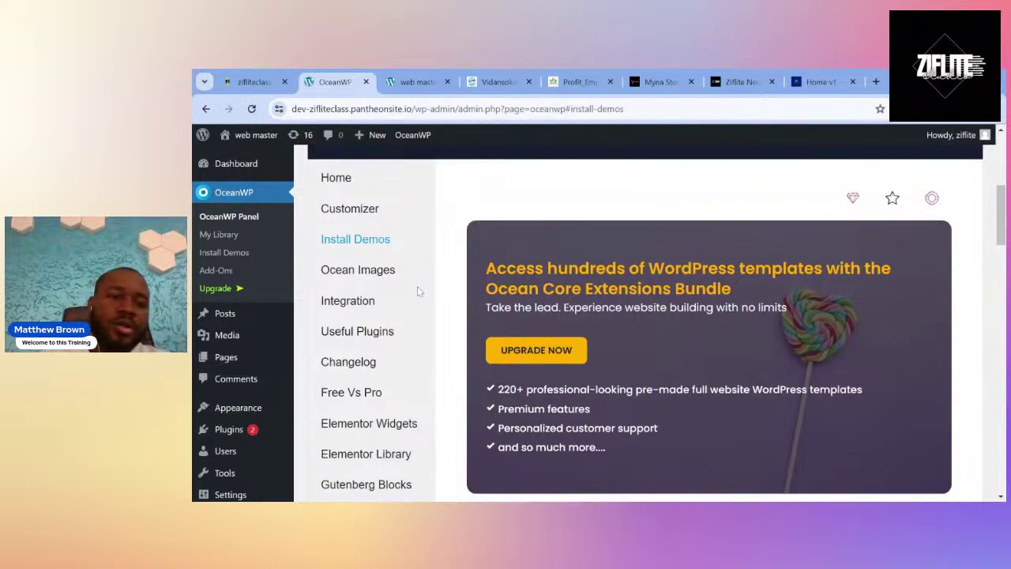
{"action": "scroll", "coordinate": [419, 292], "scroll_direction": "down", "scroll_amount": 4}
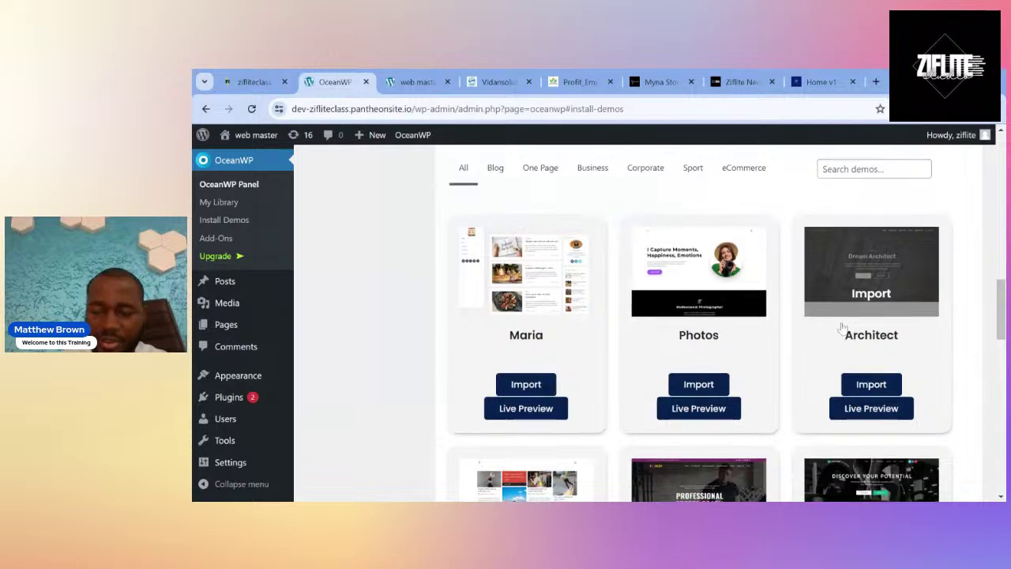
{"action": "scroll", "coordinate": [840, 327], "scroll_direction": "down", "scroll_amount": 2}
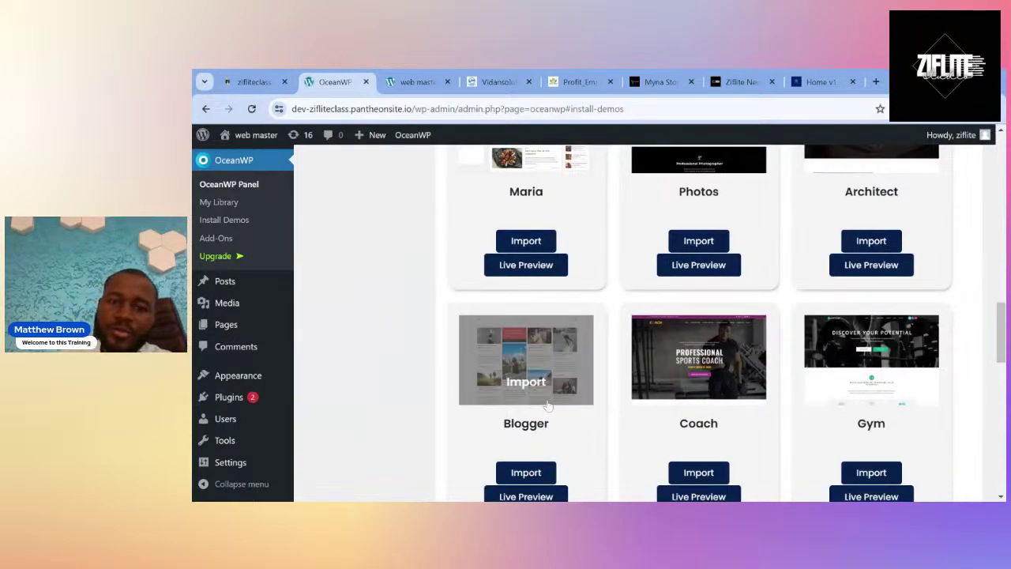
{"action": "scroll", "coordinate": [545, 399], "scroll_direction": "down", "scroll_amount": 2}
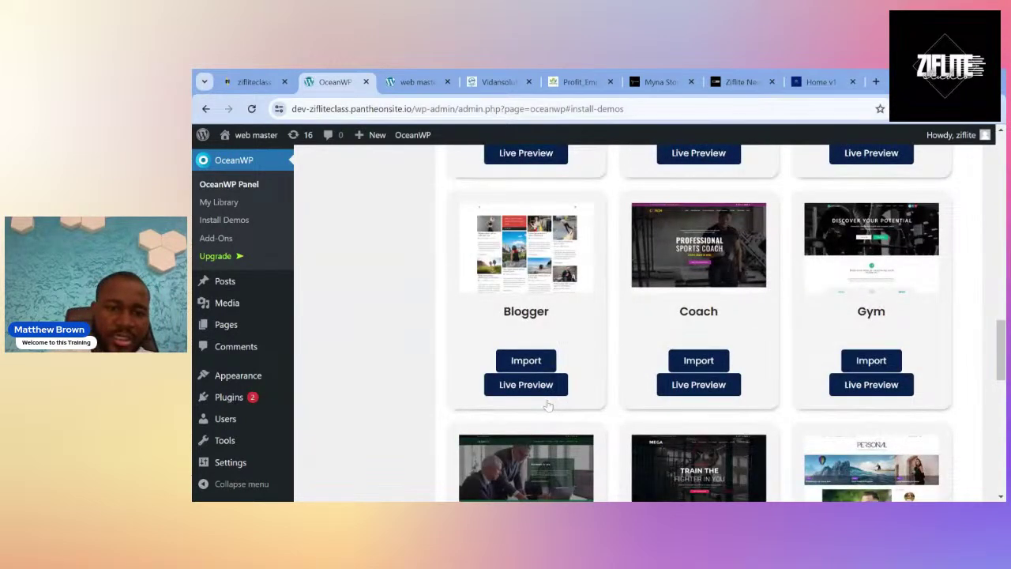
Open the Blogger demo's live preview at blogger.oceanwp.org and scroll through its sample post grid.
{"action": "left_click", "coordinate": [542, 384]}
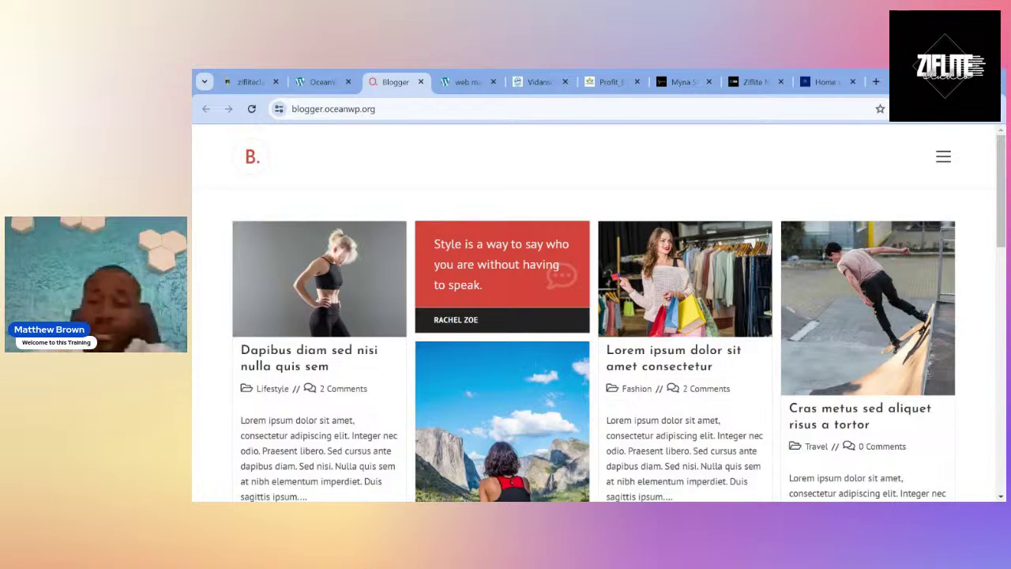
{"action": "scroll", "coordinate": [592, 316], "scroll_direction": "down", "scroll_amount": 8}
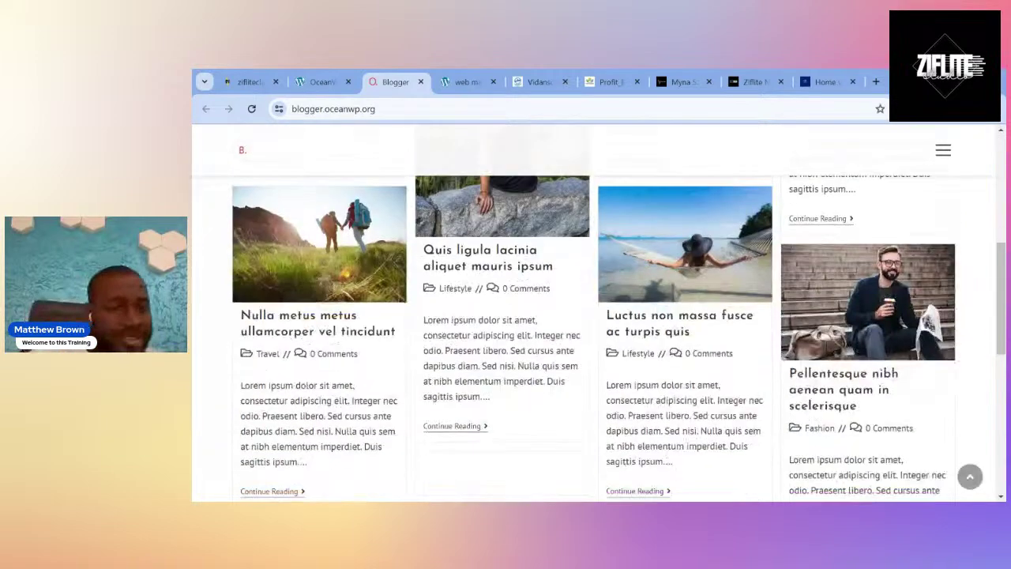
{"action": "scroll", "coordinate": [592, 316], "scroll_direction": "down", "scroll_amount": 3}
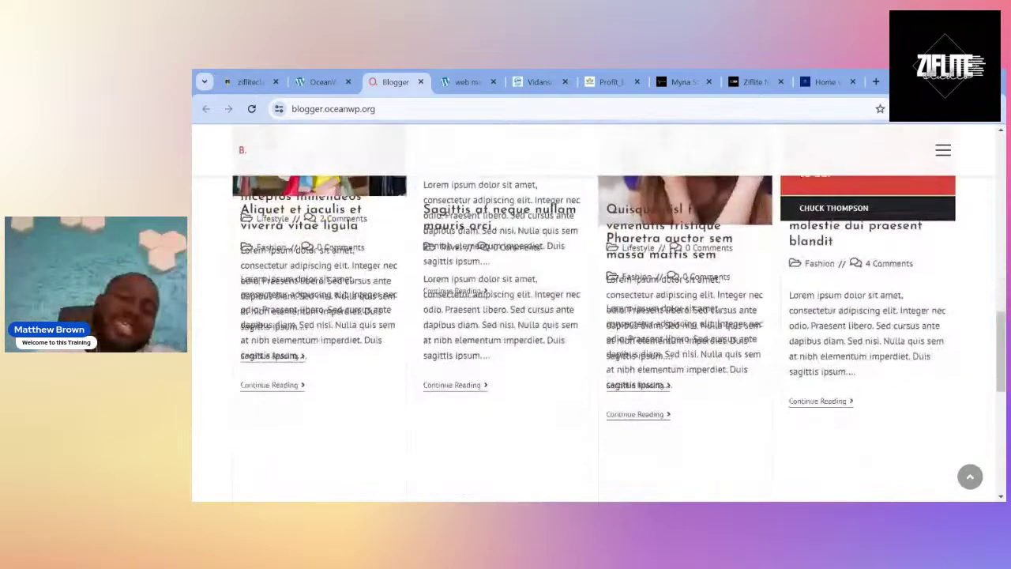
{"action": "scroll", "coordinate": [593, 316], "scroll_direction": "down", "scroll_amount": 3}
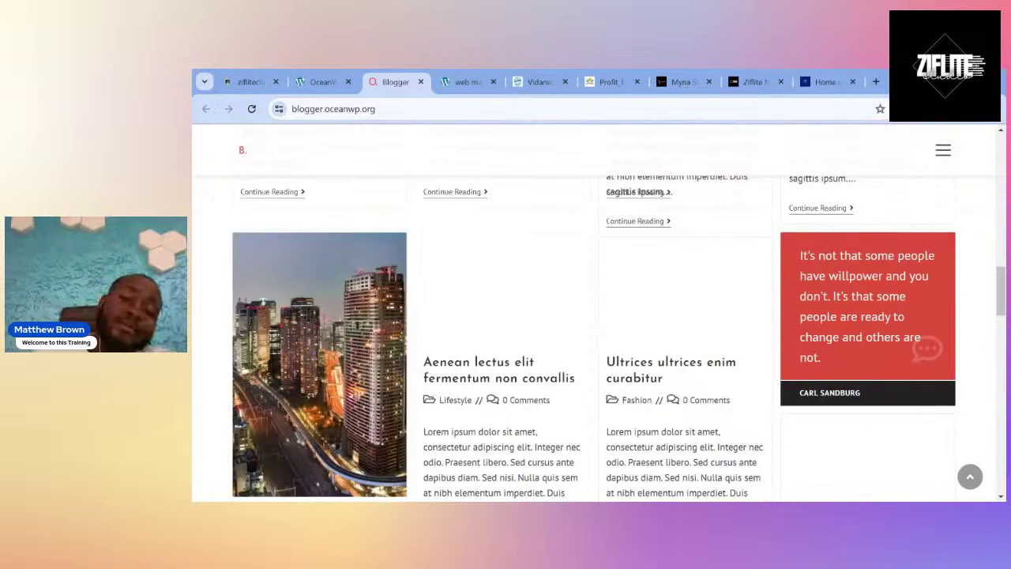
{"action": "scroll", "coordinate": [592, 316], "scroll_direction": "up", "scroll_amount": 10}
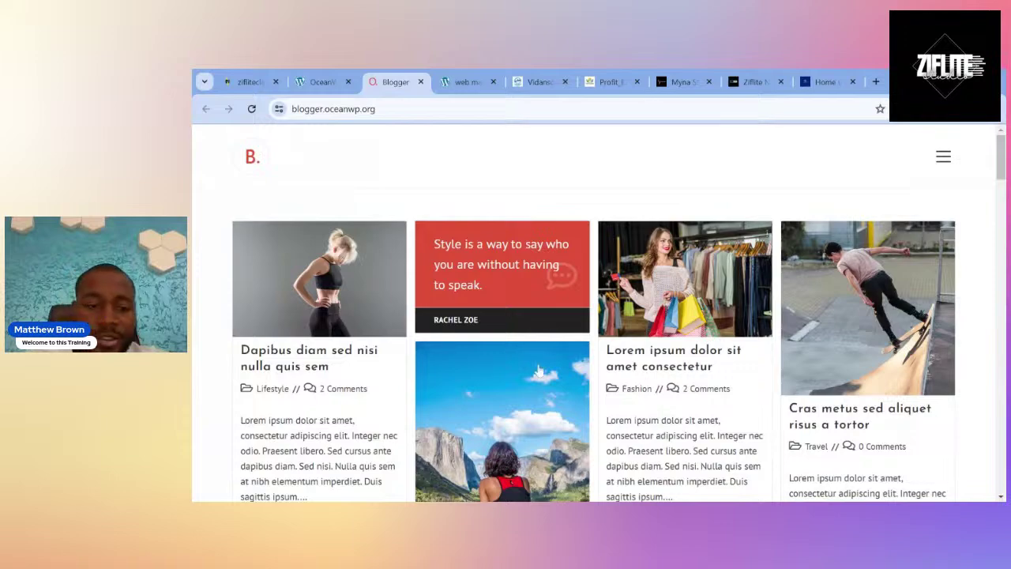
{"action": "scroll", "coordinate": [539, 371], "scroll_direction": "down", "scroll_amount": 5}
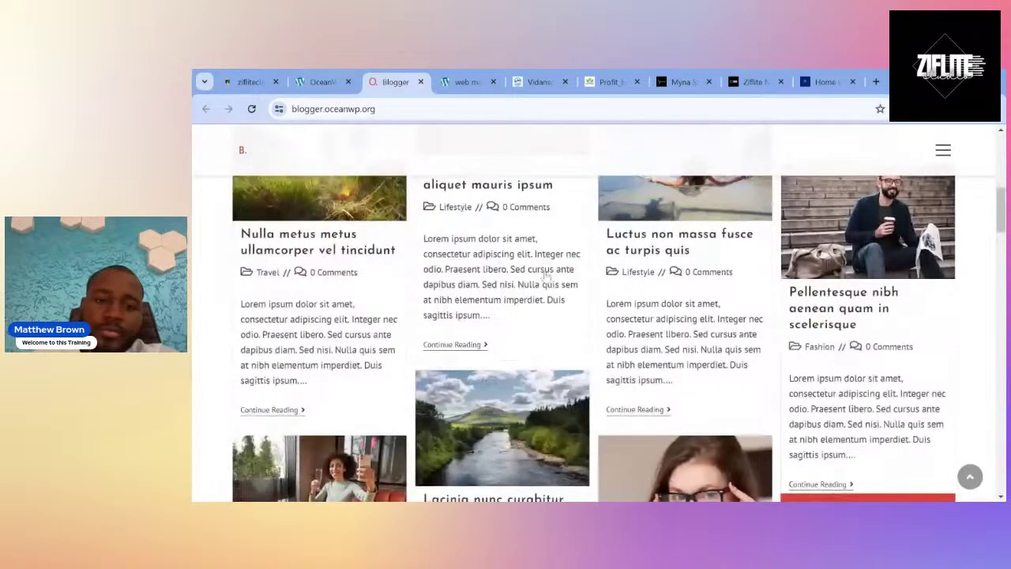
{"action": "scroll", "coordinate": [545, 272], "scroll_direction": "down", "scroll_amount": 5}
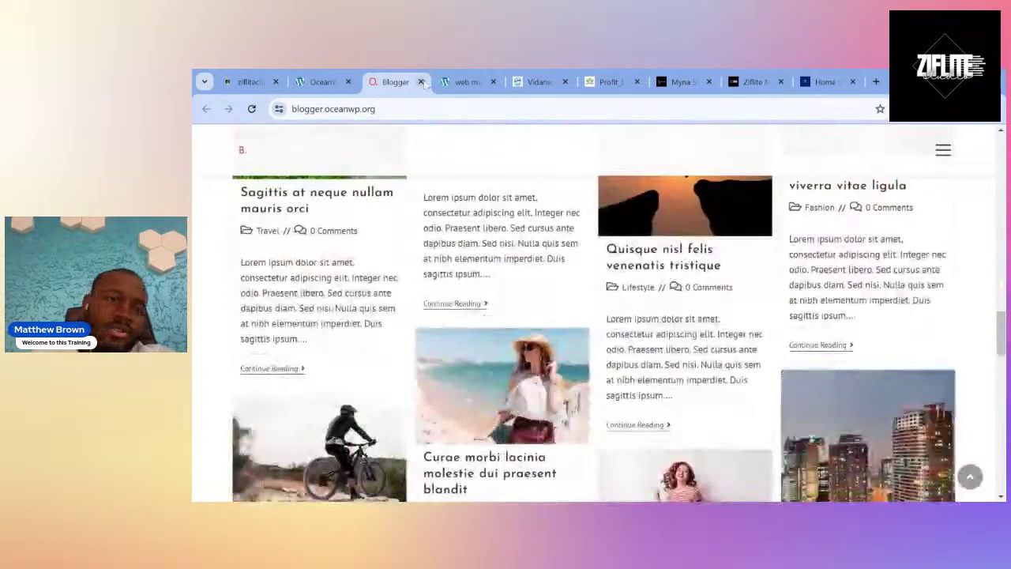
Close the Blogger preview and open the Store demo's live preview at store.oceanwp.org.
{"action": "left_click", "coordinate": [421, 83]}
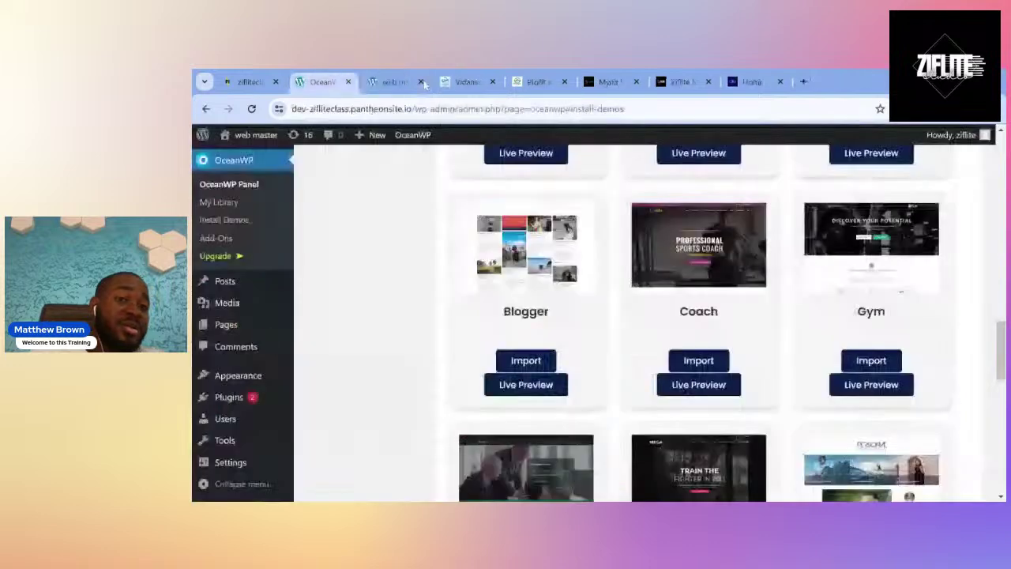
{"action": "scroll", "coordinate": [677, 359], "scroll_direction": "down", "scroll_amount": 6}
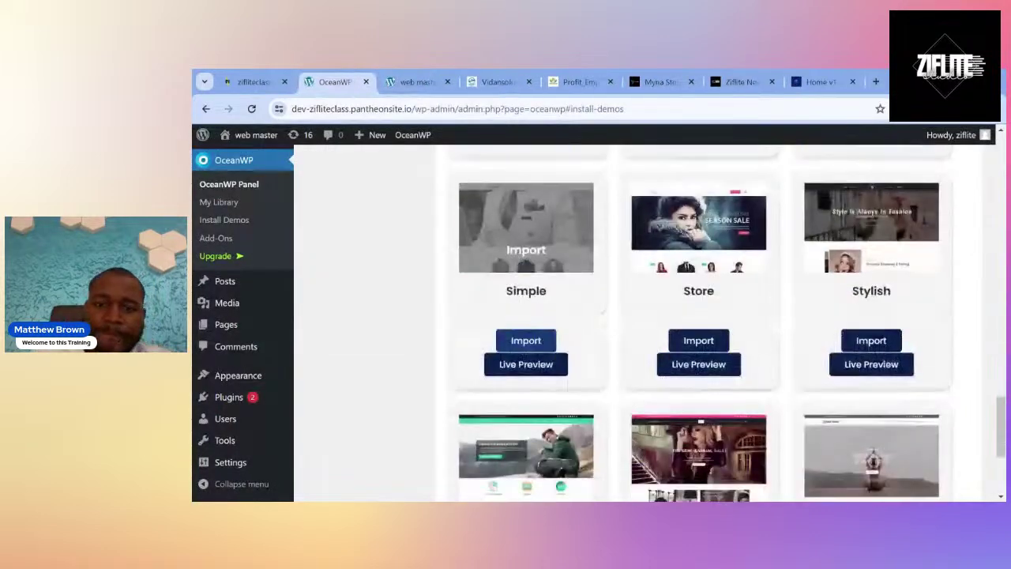
{"action": "left_click", "coordinate": [693, 364]}
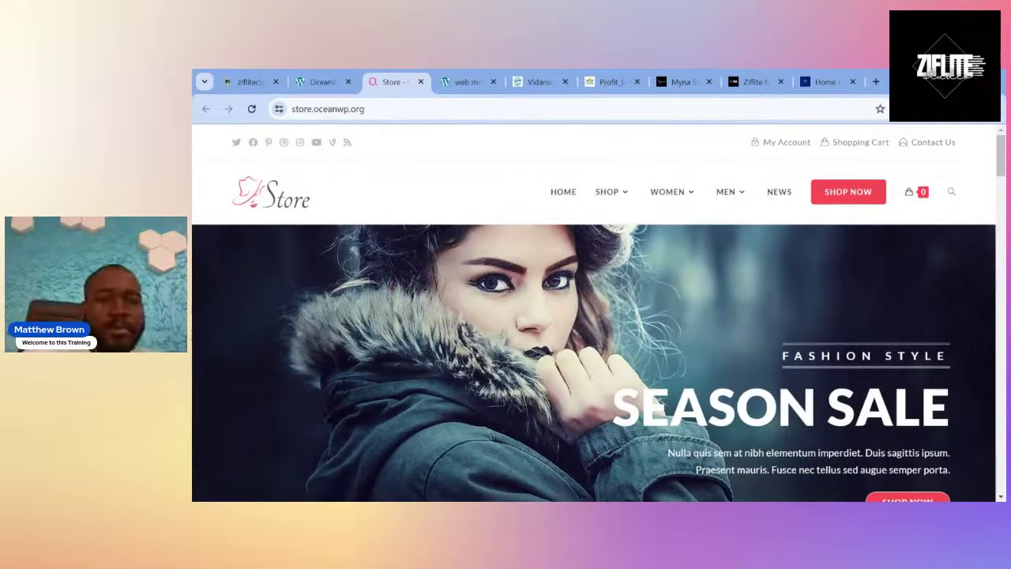
Browse the Store demo's Season Sale banners and product listings.
{"action": "scroll", "coordinate": [594, 313], "scroll_direction": "down", "scroll_amount": 6}
{"action": "scroll", "coordinate": [593, 313], "scroll_direction": "down", "scroll_amount": 1}
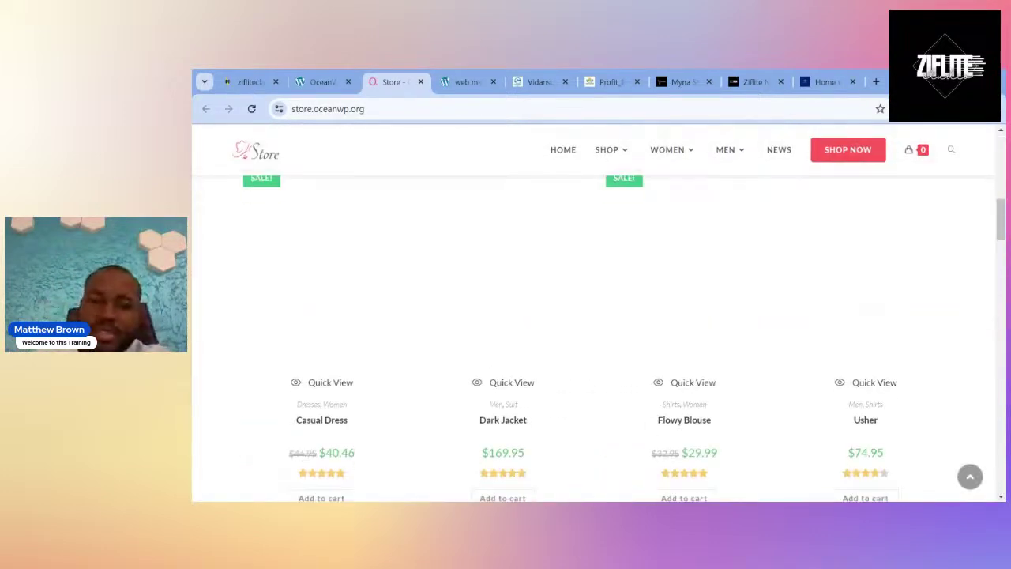
{"action": "scroll", "coordinate": [593, 312], "scroll_direction": "down", "scroll_amount": 3}
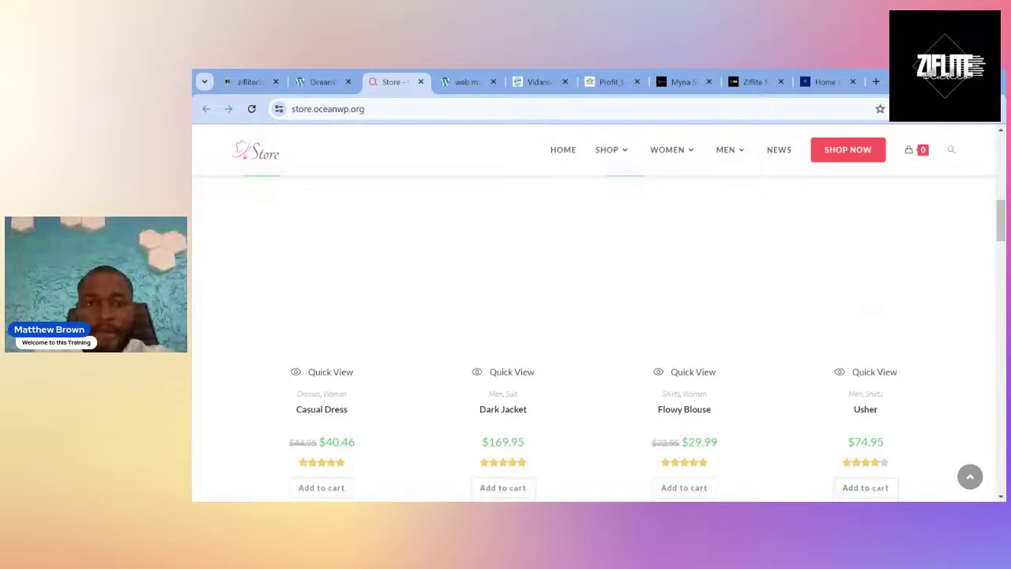
{"action": "scroll", "coordinate": [593, 313], "scroll_direction": "down", "scroll_amount": 7}
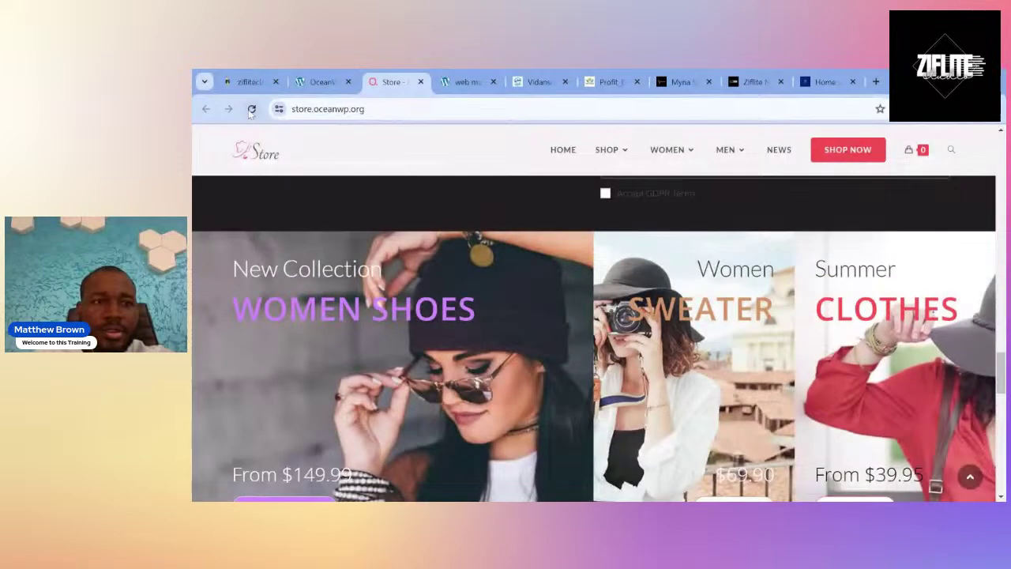
{"action": "left_click", "coordinate": [252, 109]}
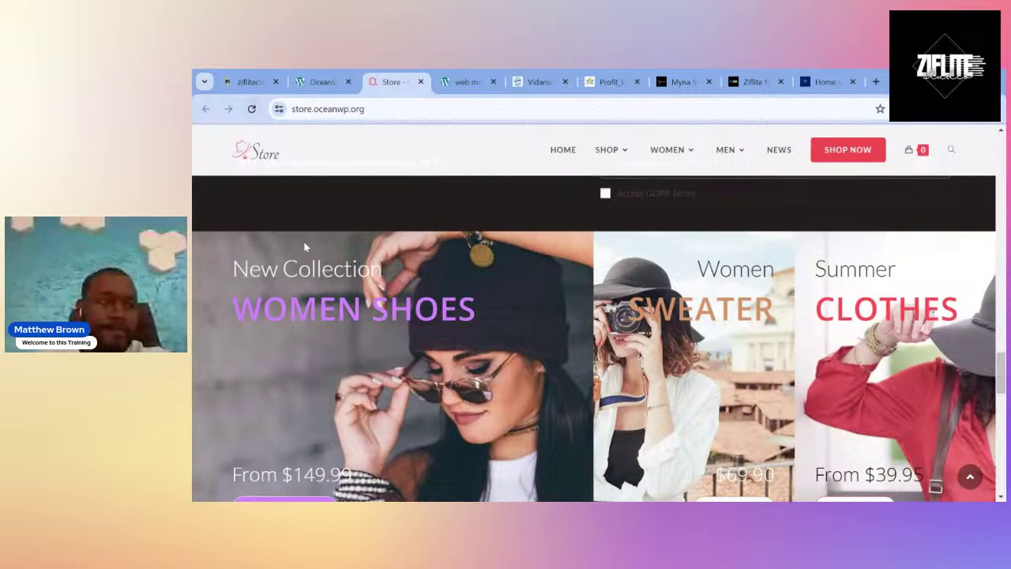
{"action": "scroll", "coordinate": [304, 247], "scroll_direction": "down", "scroll_amount": 10}
{"action": "scroll", "coordinate": [304, 247], "scroll_direction": "down", "scroll_amount": 3}
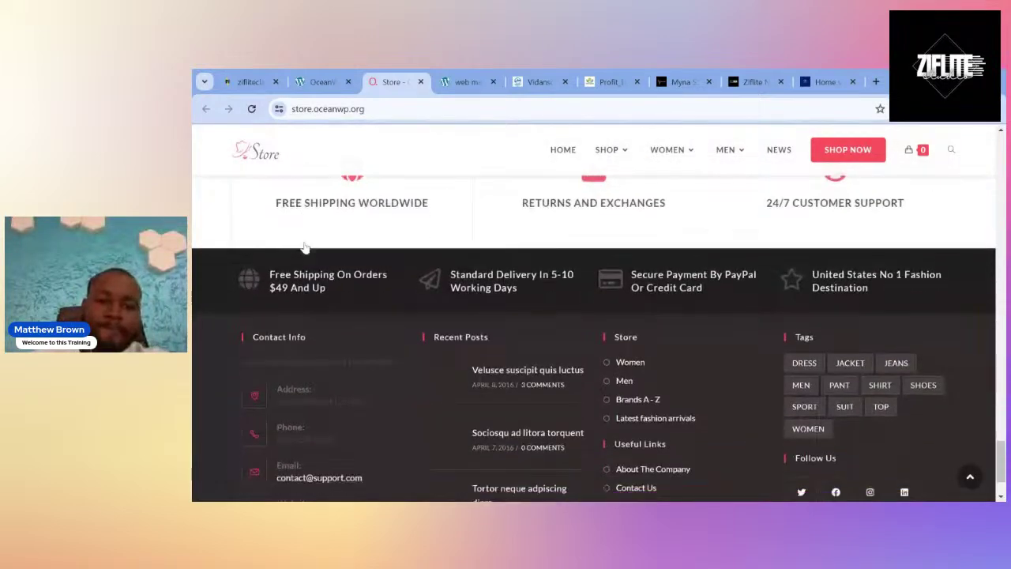
{"action": "scroll", "coordinate": [304, 248], "scroll_direction": "down", "scroll_amount": 2}
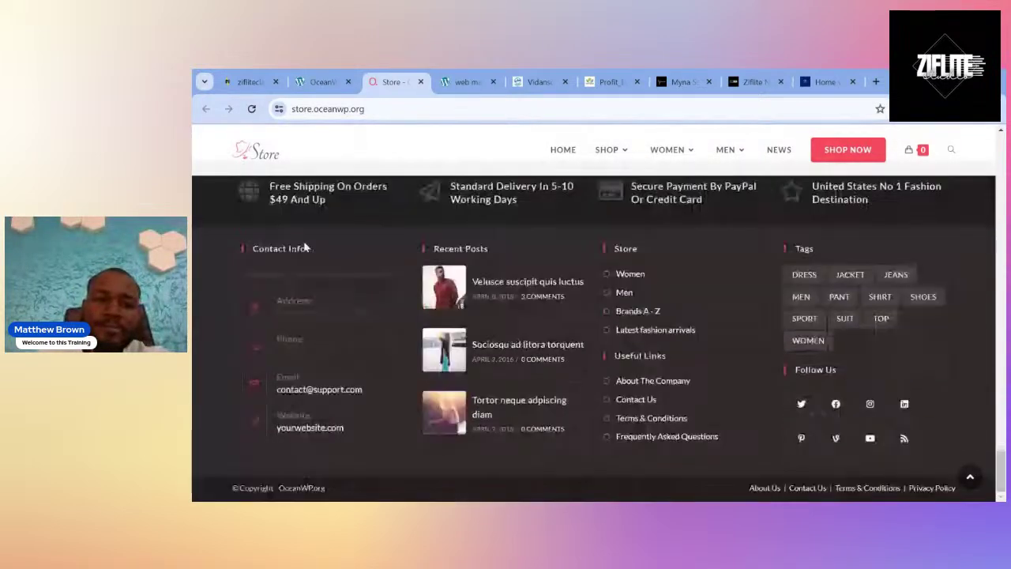
{"action": "scroll", "coordinate": [304, 247], "scroll_direction": "up", "scroll_amount": 8}
{"action": "scroll", "coordinate": [304, 247], "scroll_direction": "up", "scroll_amount": 1}
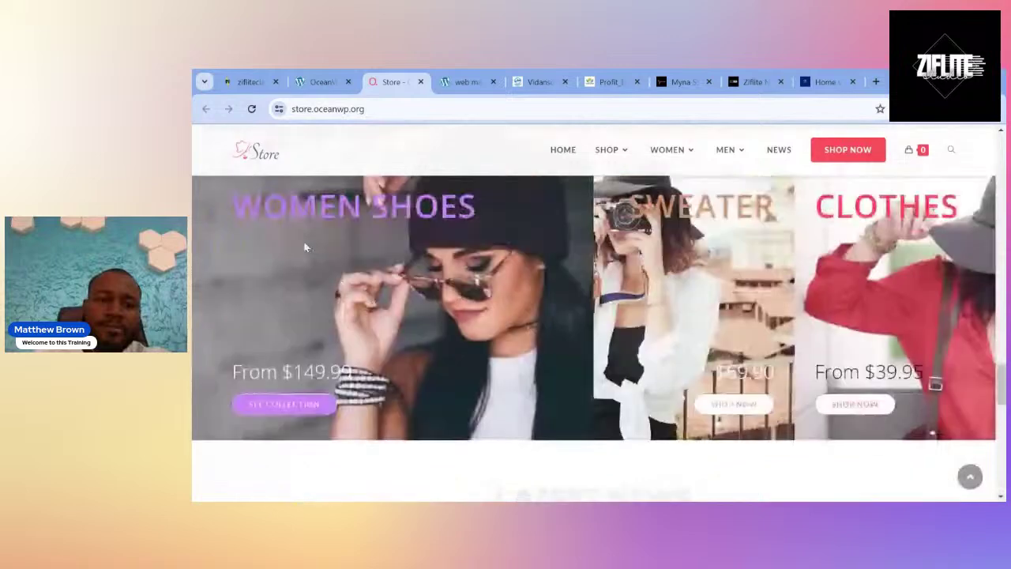
{"action": "scroll", "coordinate": [304, 247], "scroll_direction": "up", "scroll_amount": 1}
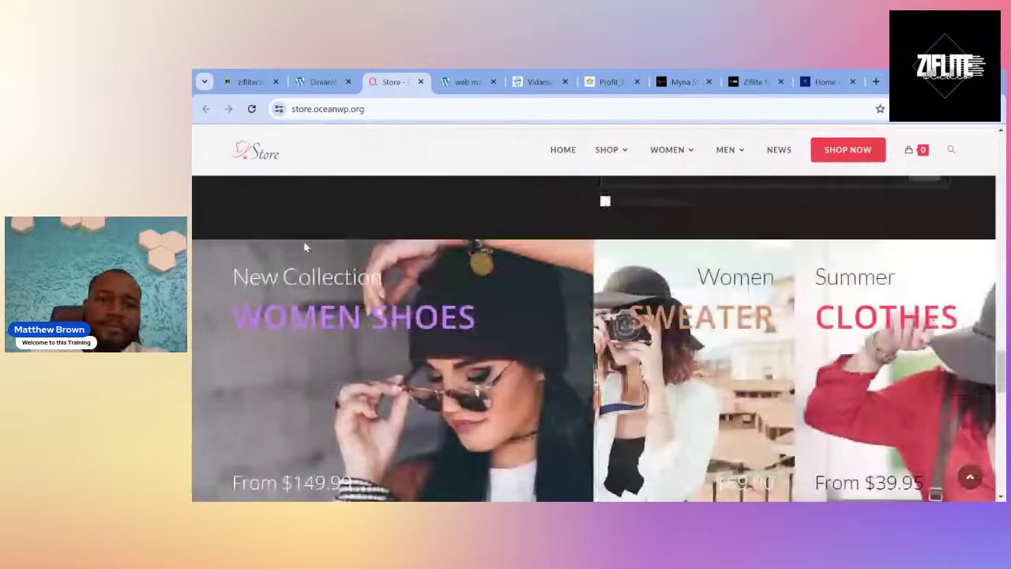
Scroll down to the Store demo's footer, close its tab, and start the Simple demo's live preview.
{"action": "scroll", "coordinate": [304, 248], "scroll_direction": "down", "scroll_amount": 4}
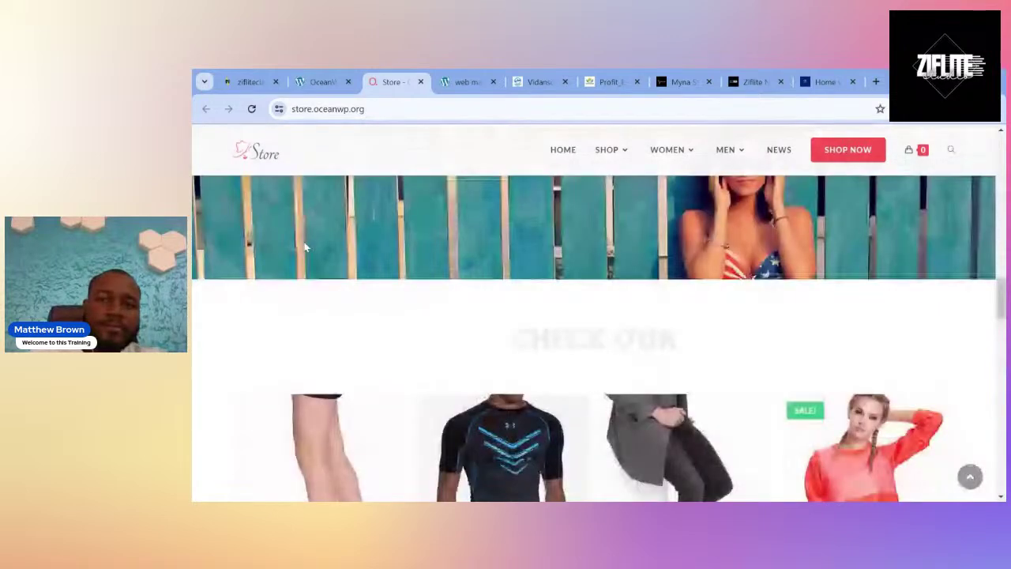
{"action": "scroll", "coordinate": [305, 247], "scroll_direction": "up", "scroll_amount": 10}
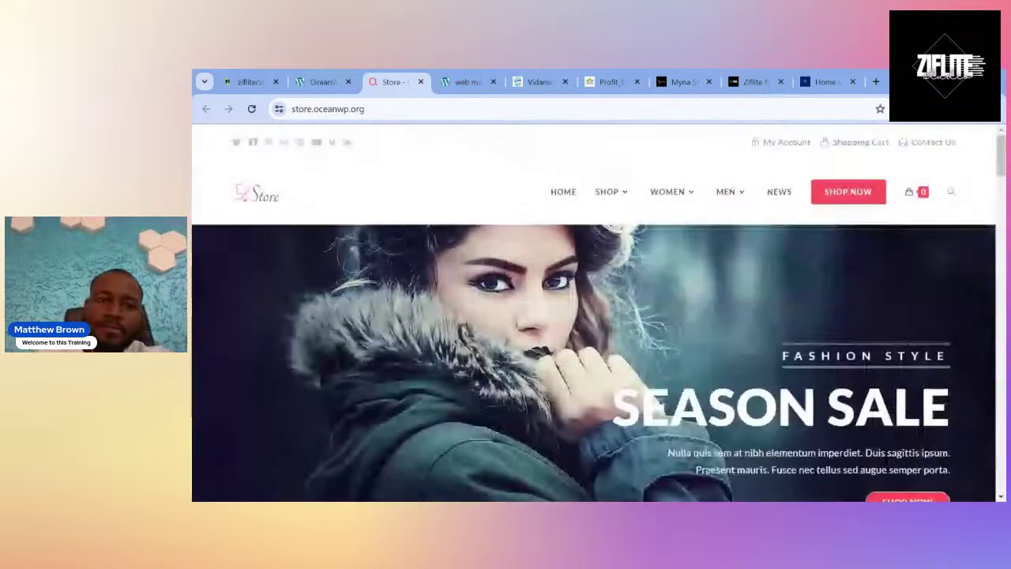
{"action": "scroll", "coordinate": [305, 247], "scroll_direction": "down", "scroll_amount": 3}
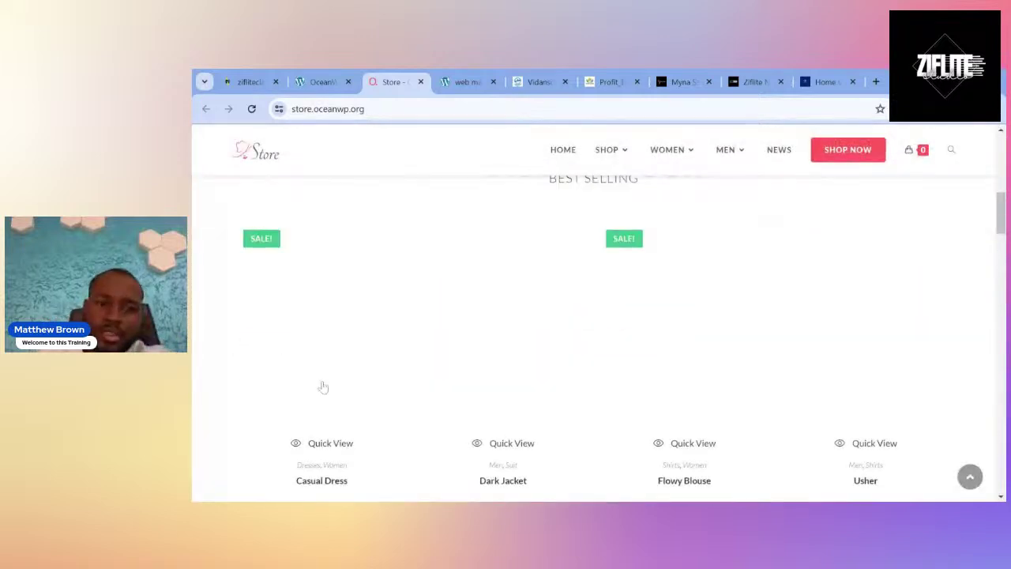
{"action": "scroll", "coordinate": [323, 387], "scroll_direction": "down", "scroll_amount": 8}
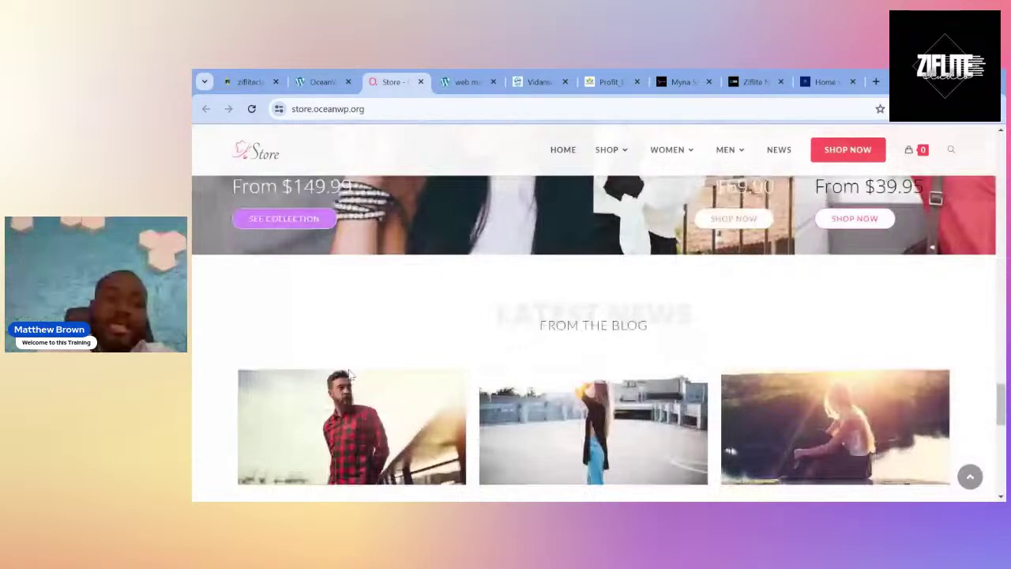
{"action": "key", "text": "ctrl+w"}
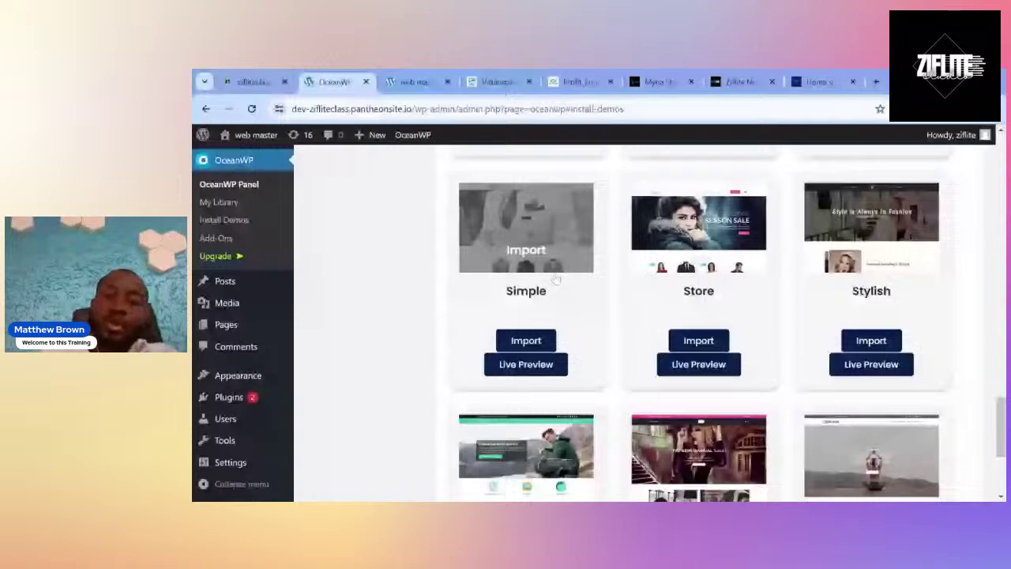
{"action": "left_click", "coordinate": [533, 365]}
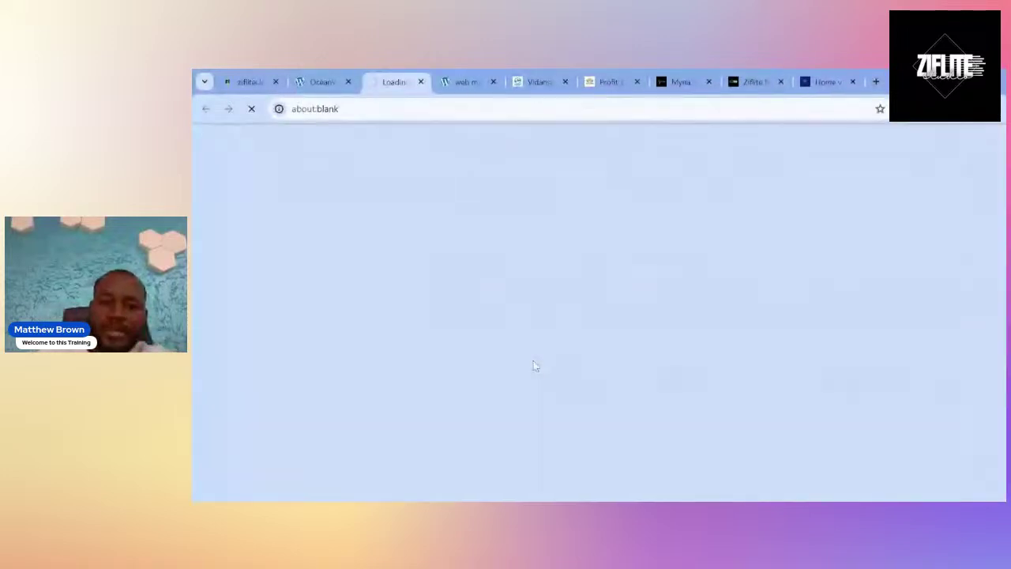
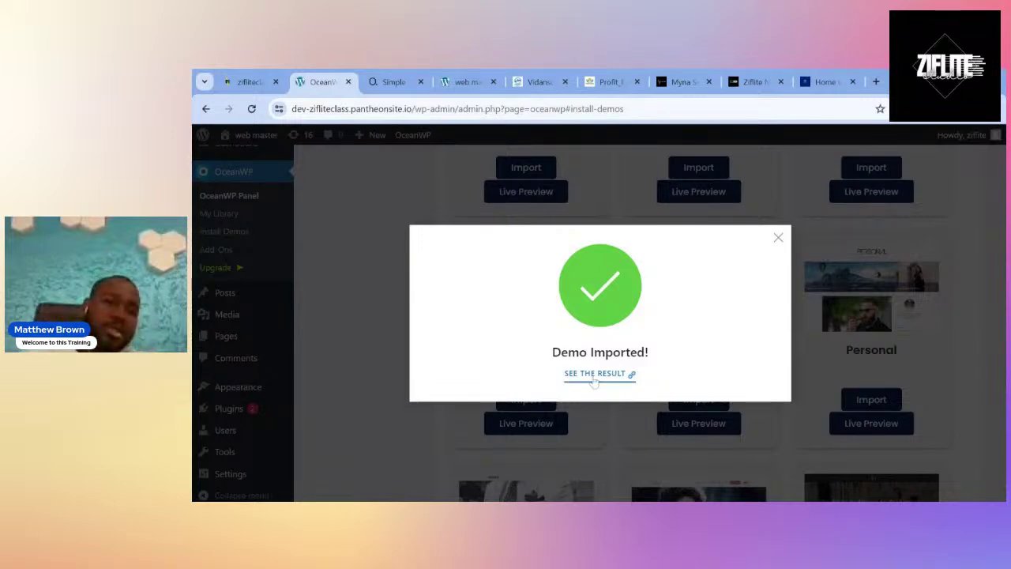
Close the Simple demo preview and reload the site to show the MegaGym 'Train the Fighter in You' homepage.
{"action": "left_click", "coordinate": [487, 72]}
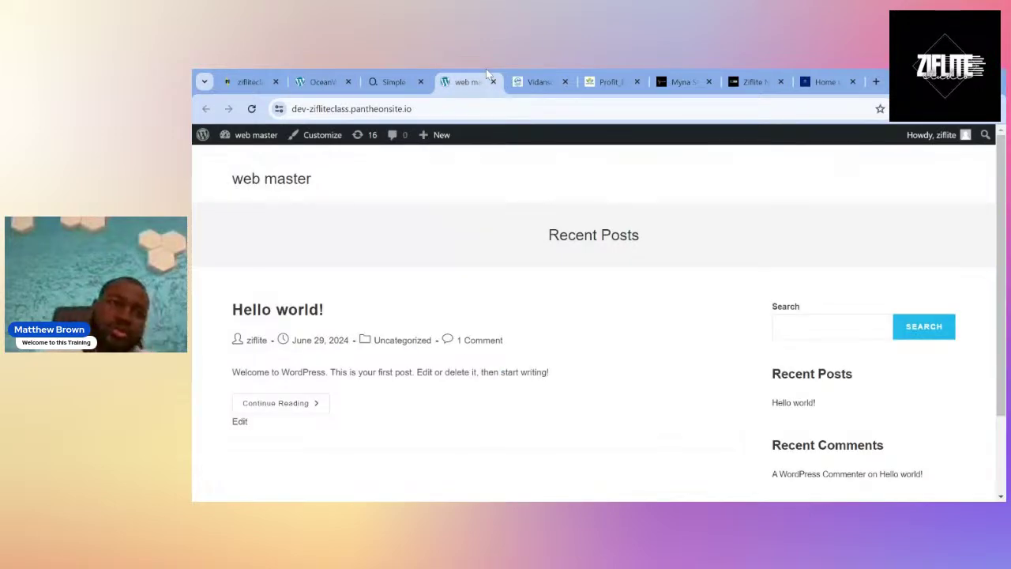
{"action": "left_click", "coordinate": [395, 78]}
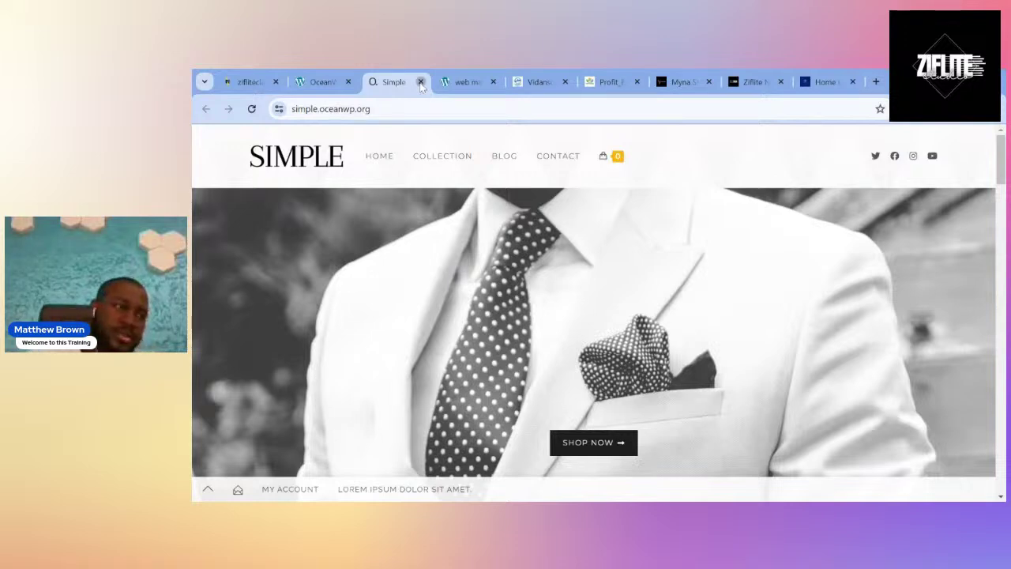
{"action": "left_click", "coordinate": [421, 82]}
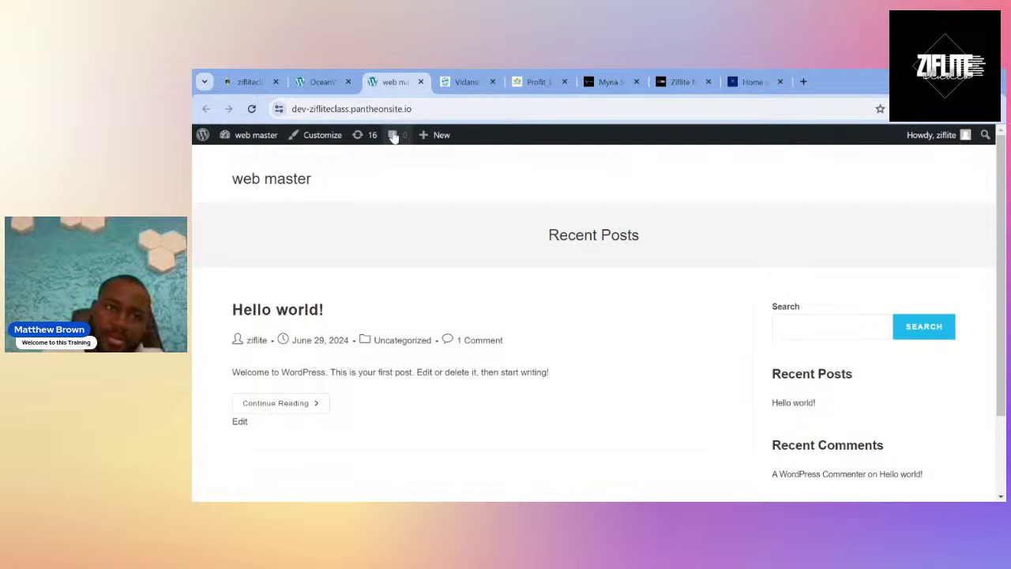
{"action": "left_click", "coordinate": [252, 114]}
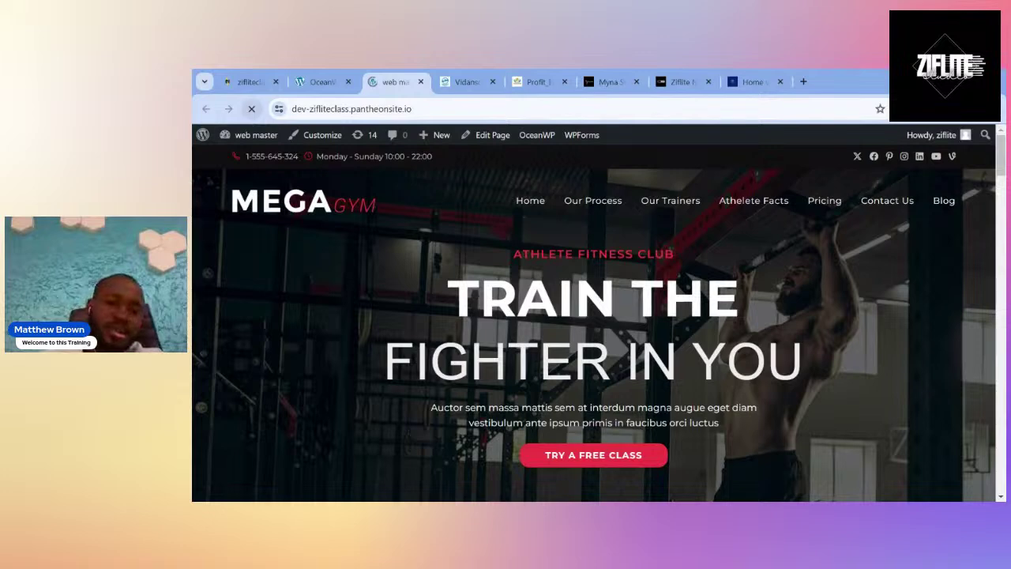
{"action": "mouse_move", "coordinate": [251, 135]}
{"action": "scroll", "coordinate": [379, 356], "scroll_direction": "down", "scroll_amount": 2}
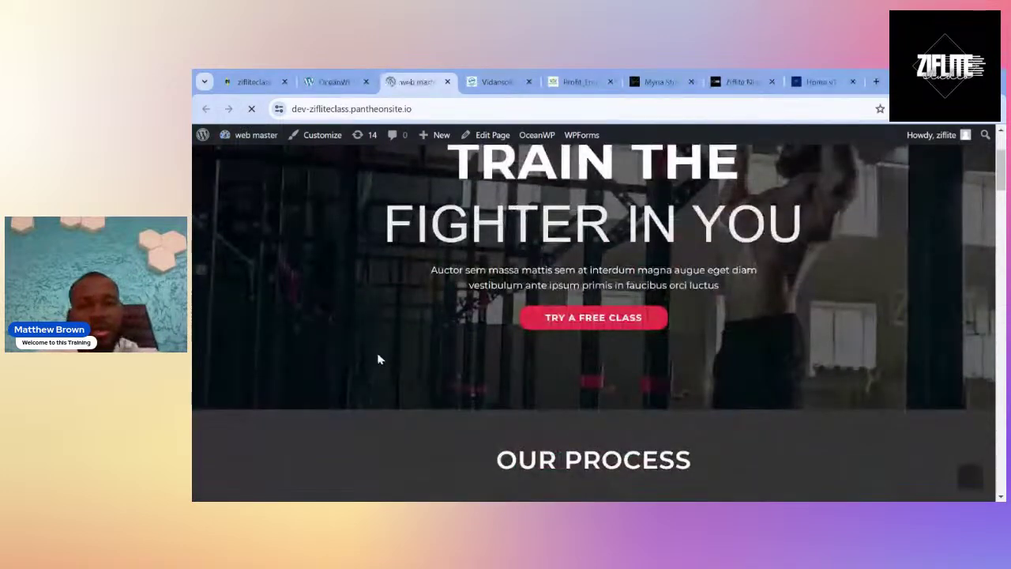
{"action": "scroll", "coordinate": [378, 358], "scroll_direction": "down", "scroll_amount": 2}
{"action": "scroll", "coordinate": [379, 360], "scroll_direction": "down", "scroll_amount": 1}
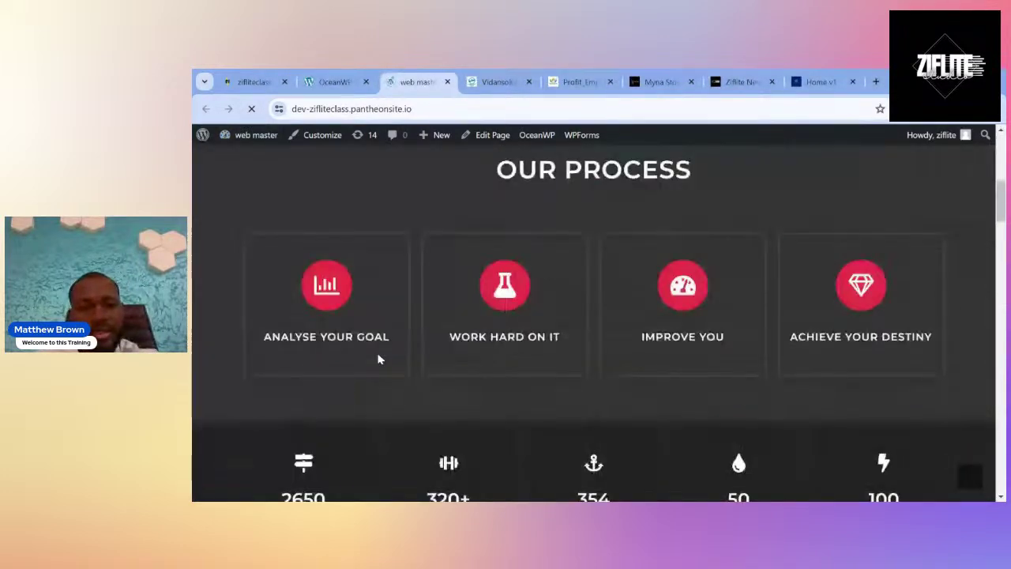
{"action": "scroll", "coordinate": [379, 358], "scroll_direction": "down", "scroll_amount": 1}
{"action": "scroll", "coordinate": [378, 360], "scroll_direction": "up", "scroll_amount": 3}
{"action": "scroll", "coordinate": [379, 360], "scroll_direction": "up", "scroll_amount": 3}
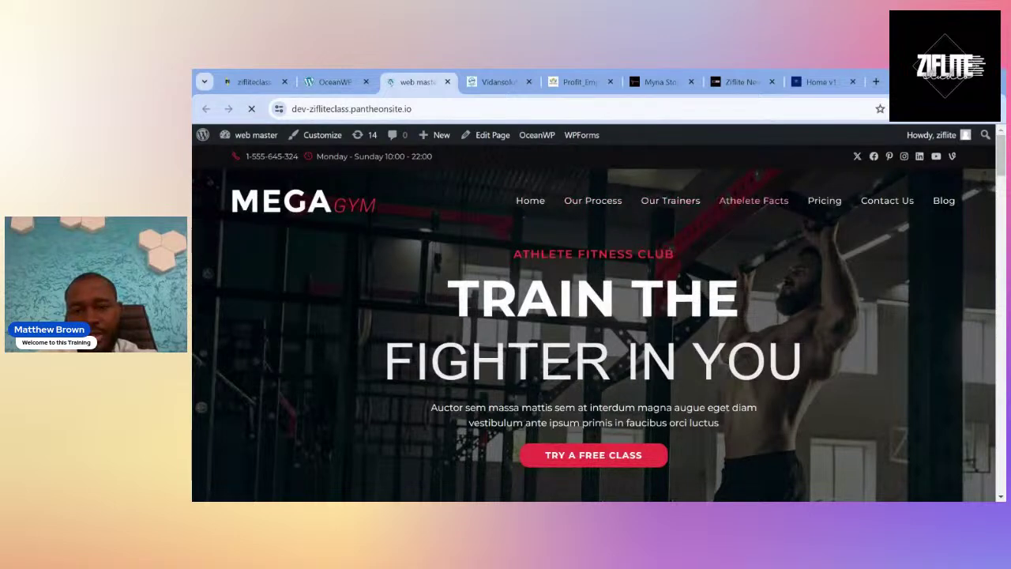
{"action": "scroll", "coordinate": [587, 369], "scroll_direction": "down", "scroll_amount": 3}
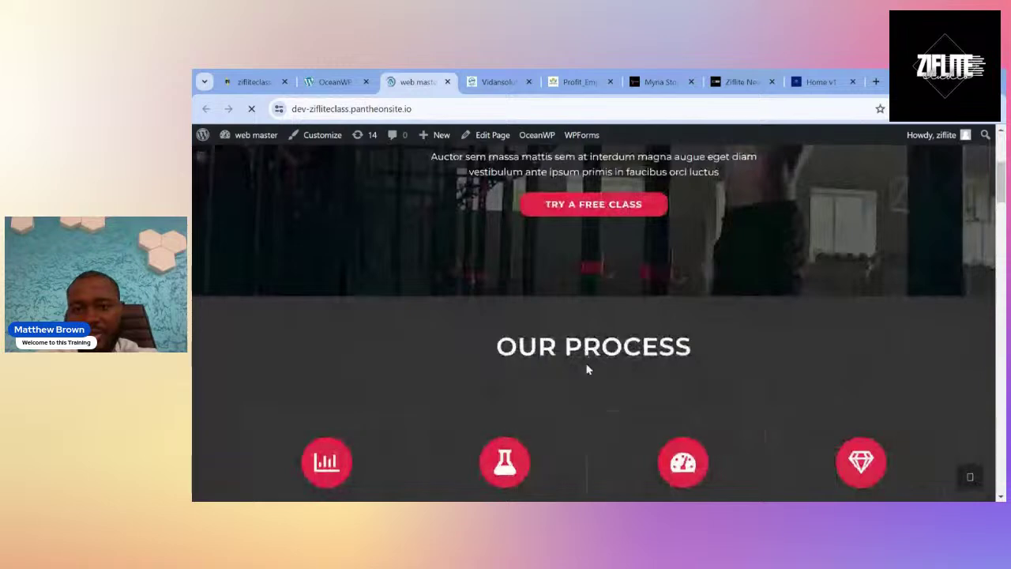
{"action": "scroll", "coordinate": [587, 369], "scroll_direction": "down", "scroll_amount": 2}
{"action": "scroll", "coordinate": [587, 369], "scroll_direction": "down", "scroll_amount": 2}
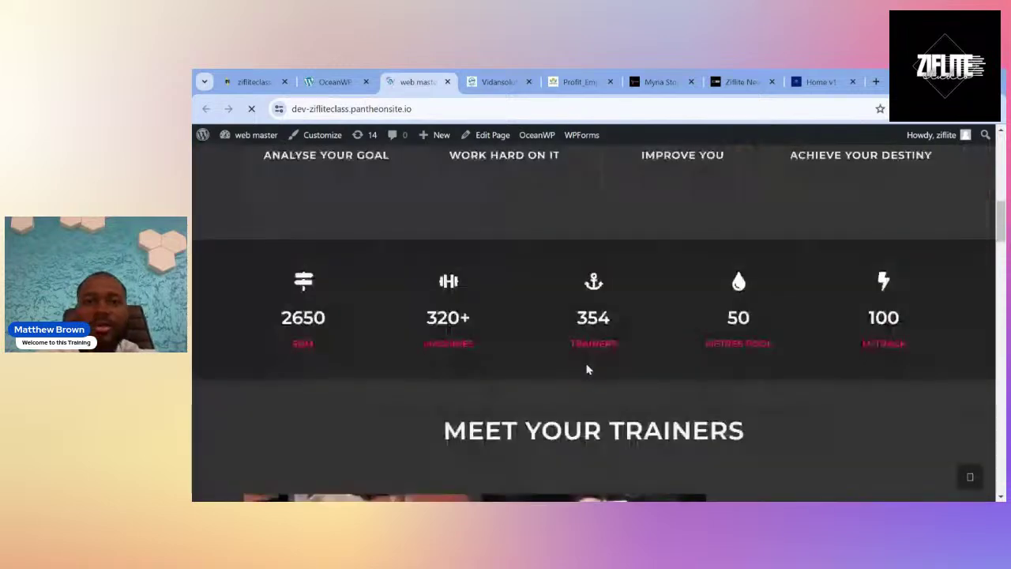
{"action": "scroll", "coordinate": [586, 368], "scroll_direction": "down", "scroll_amount": 1}
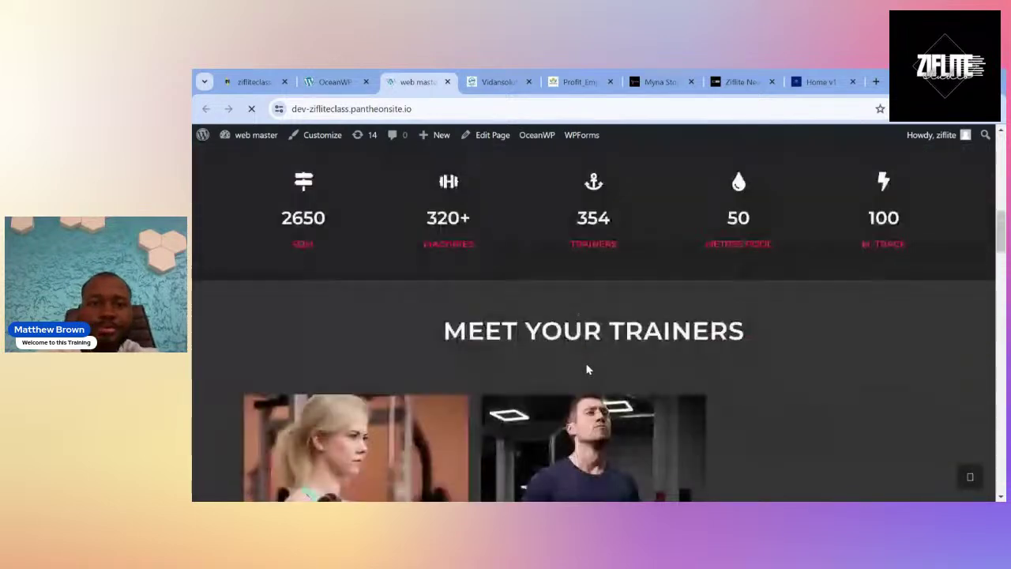
{"action": "scroll", "coordinate": [587, 369], "scroll_direction": "down", "scroll_amount": 2}
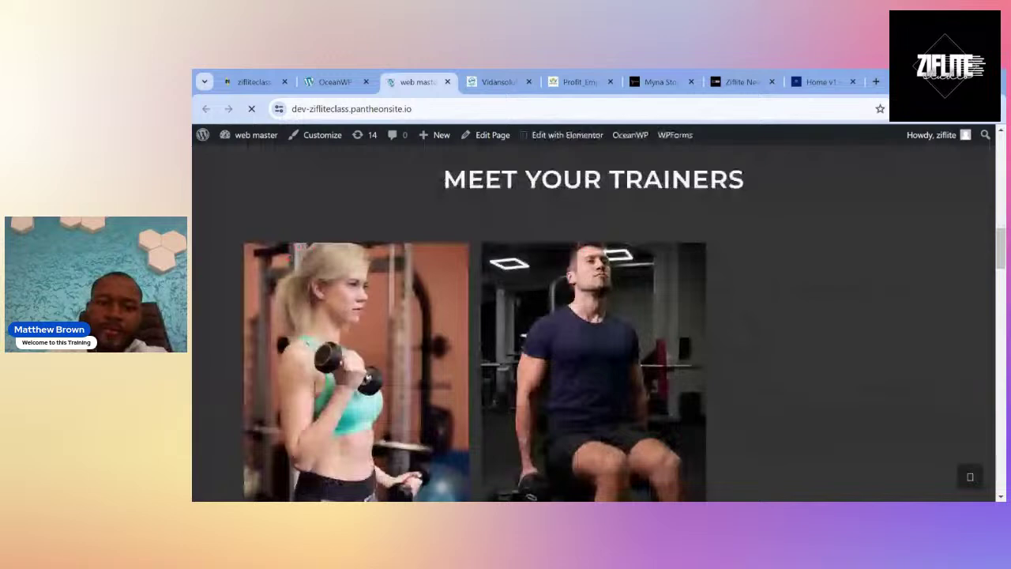
{"action": "scroll", "coordinate": [587, 369], "scroll_direction": "down", "scroll_amount": 5}
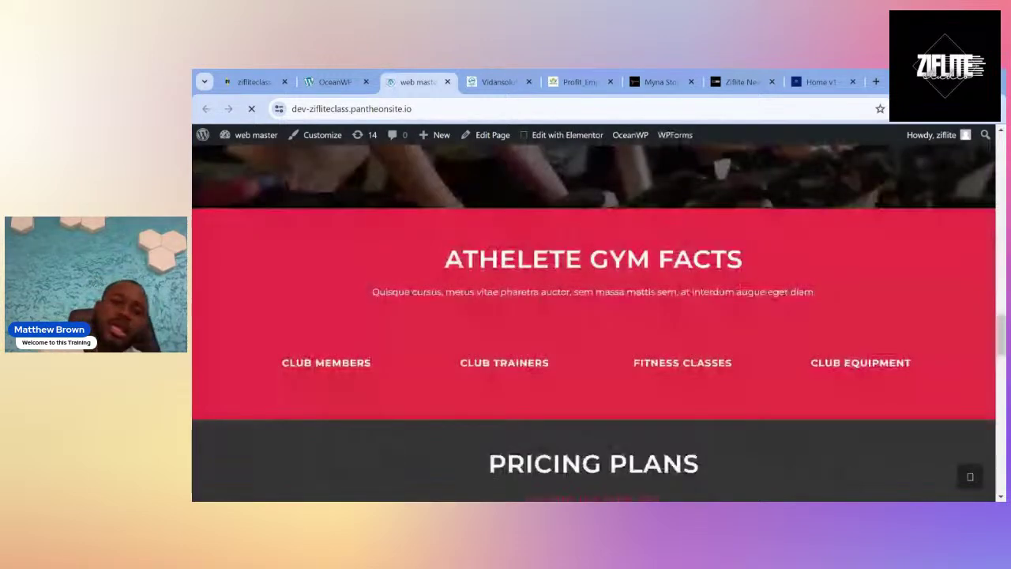
{"action": "scroll", "coordinate": [593, 312], "scroll_direction": "down", "scroll_amount": 8}
{"action": "scroll", "coordinate": [594, 313], "scroll_direction": "up", "scroll_amount": 3}
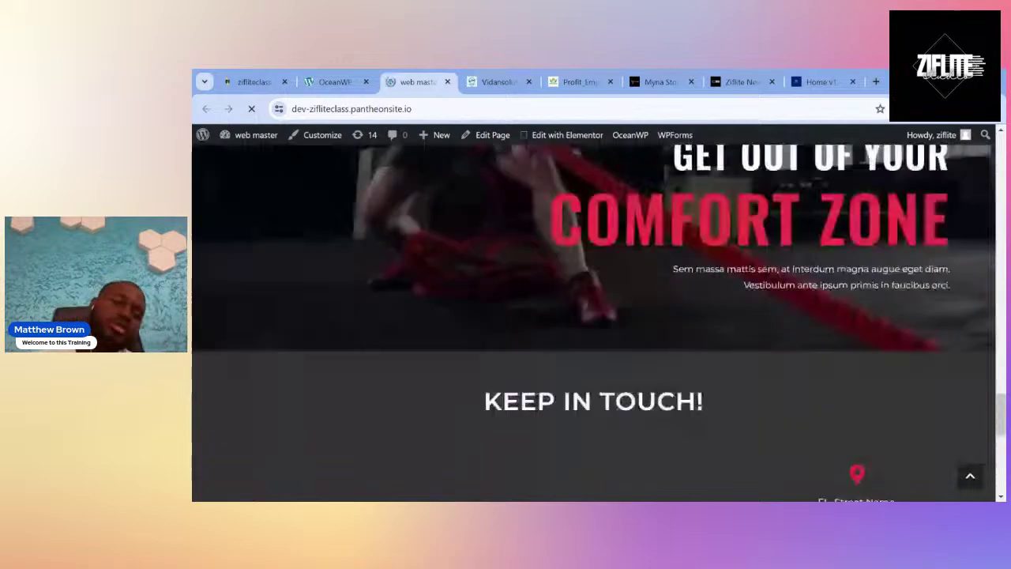
{"action": "scroll", "coordinate": [594, 313], "scroll_direction": "down", "scroll_amount": 3}
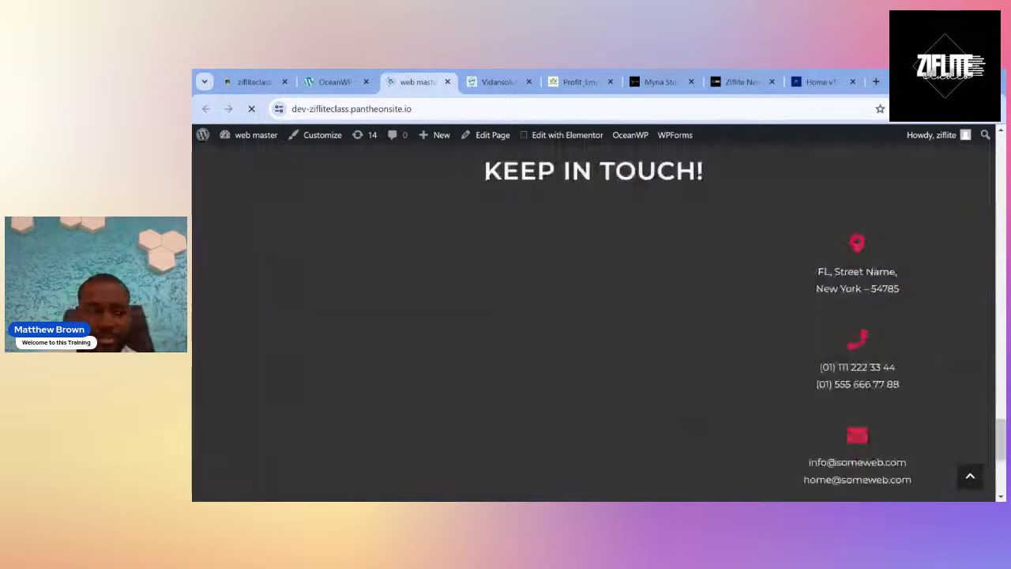
{"action": "scroll", "coordinate": [594, 312], "scroll_direction": "up", "scroll_amount": 13}
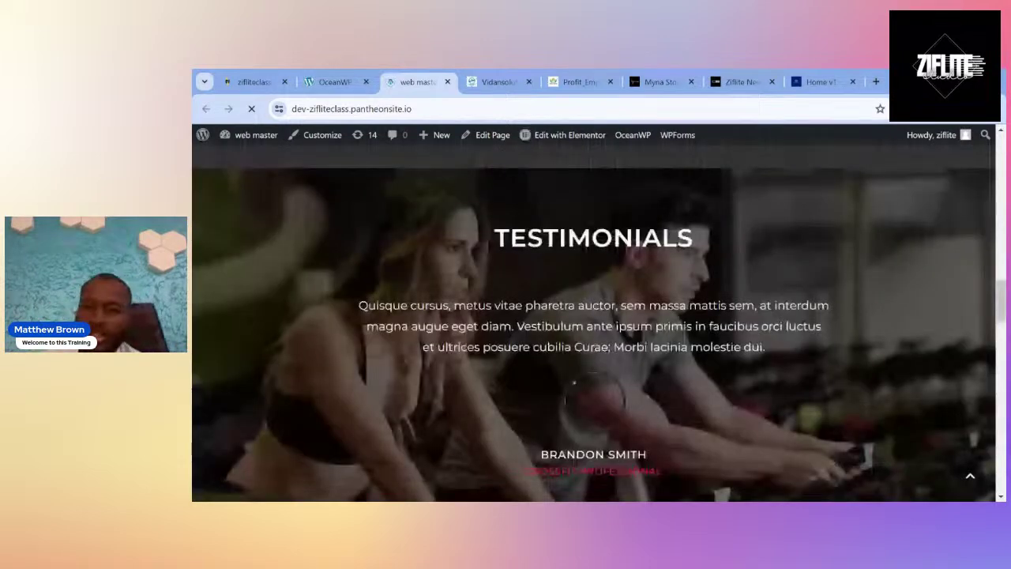
{"action": "scroll", "coordinate": [758, 203], "scroll_direction": "up", "scroll_amount": 15}
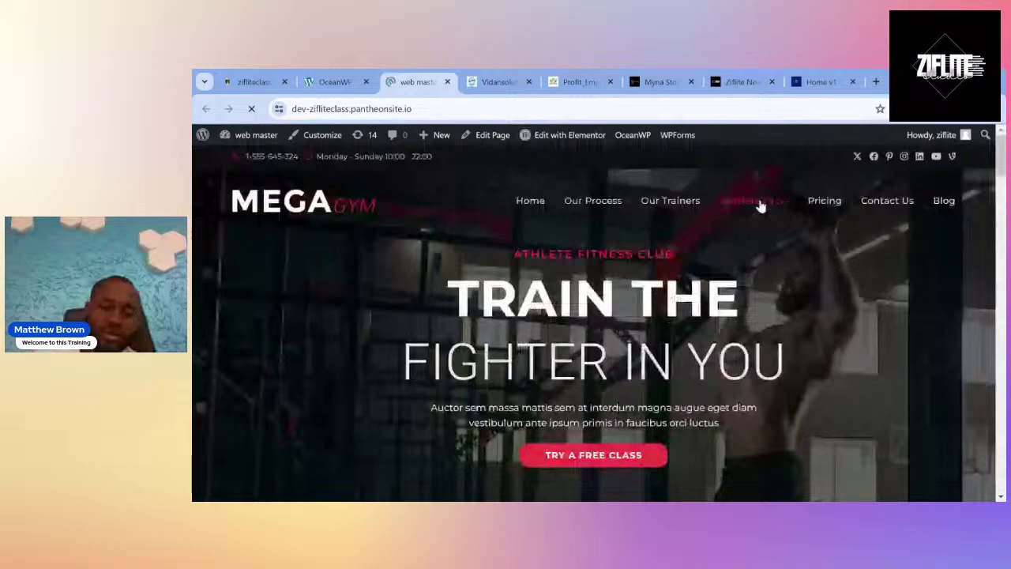
{"action": "key", "text": "ctrl+shift+Tab"}
Install the required Ocean Social Sharing plugin, then proceed to importing the Coach demo's content.
{"action": "left_click", "coordinate": [700, 445]}
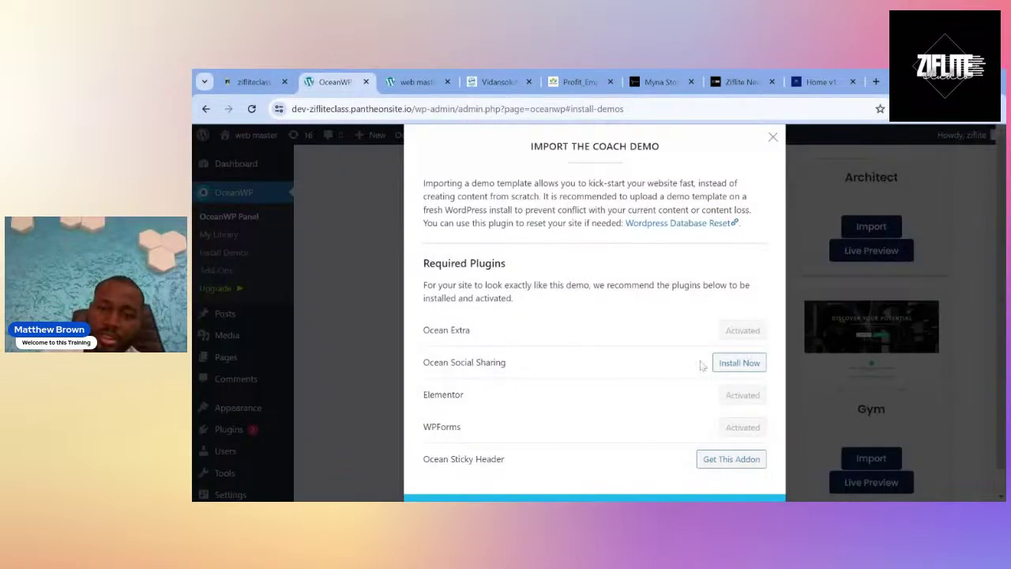
{"action": "left_click", "coordinate": [734, 371]}
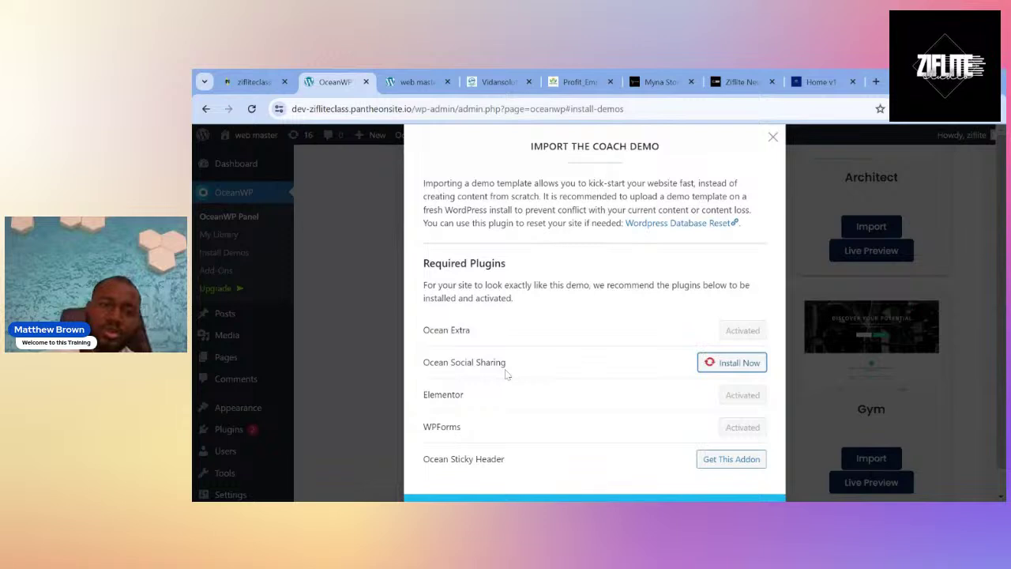
{"action": "scroll", "coordinate": [506, 374], "scroll_direction": "down", "scroll_amount": 1}
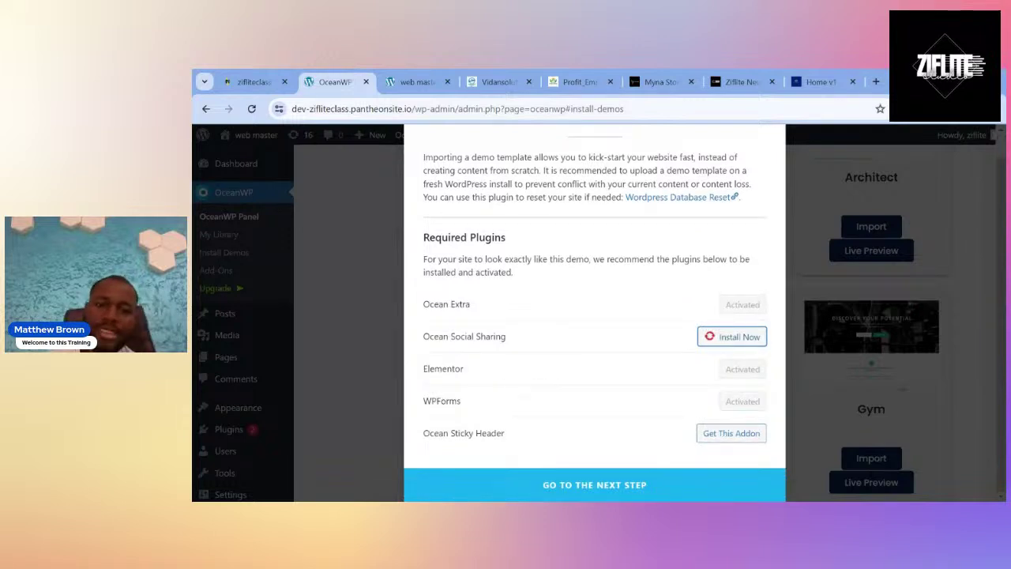
{"action": "left_click", "coordinate": [593, 482]}
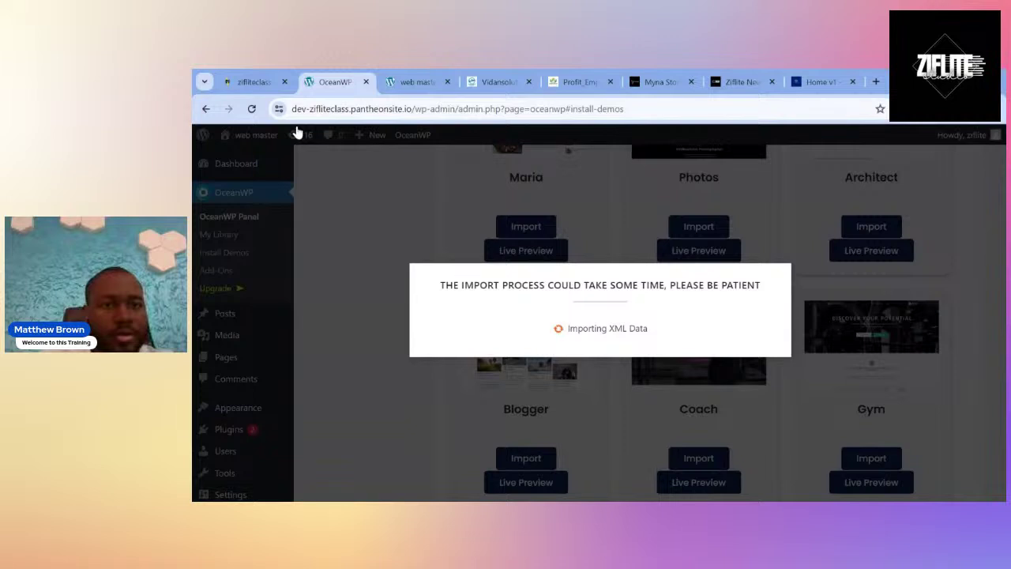
Wait for Demo Imported!, then reload the front end to show the 'Professional Sports Coach' homepage.
{"action": "left_click", "coordinate": [416, 81]}
{"action": "left_click", "coordinate": [334, 82]}
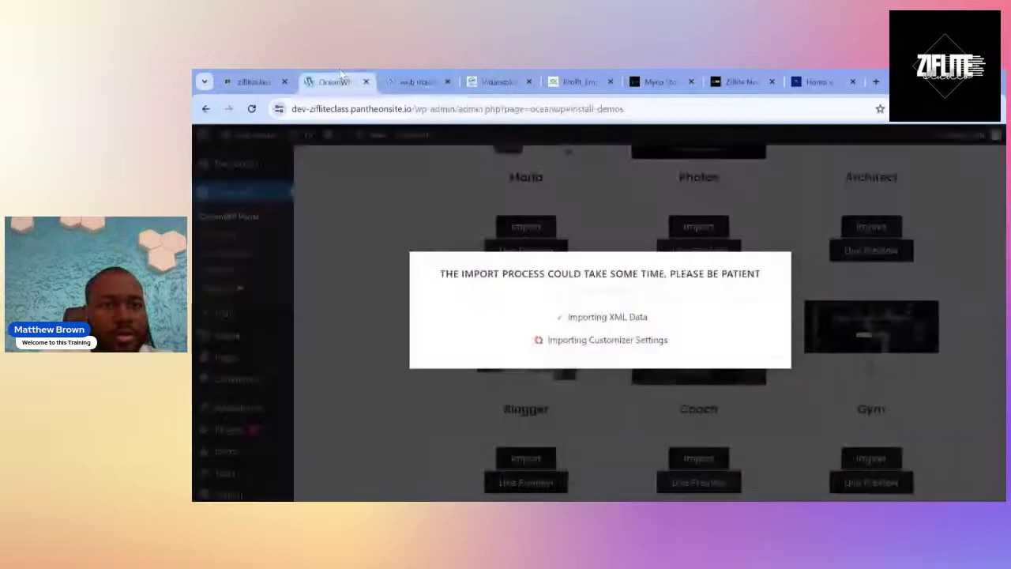
{"action": "left_click", "coordinate": [416, 81]}
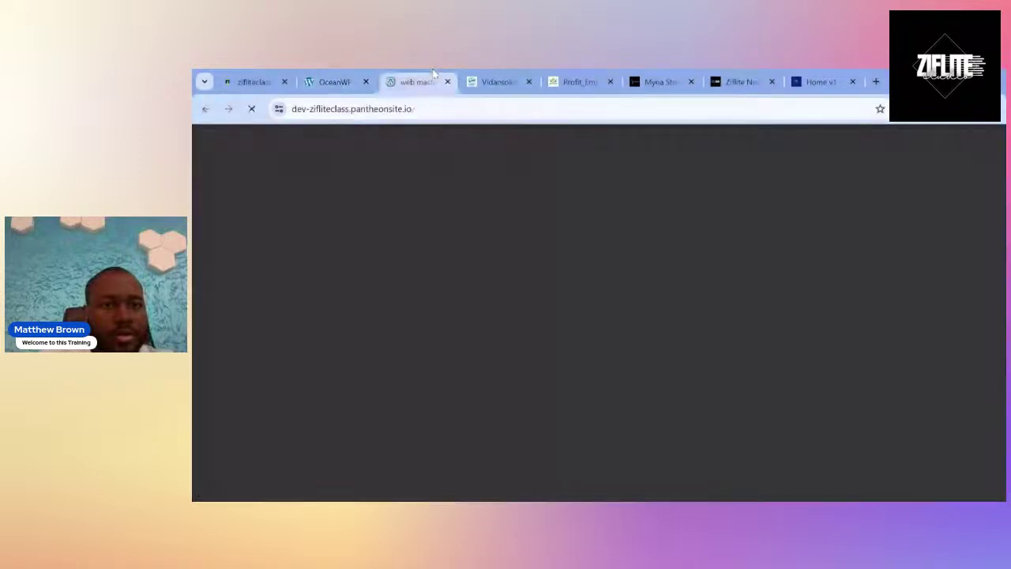
{"action": "left_click", "coordinate": [333, 80]}
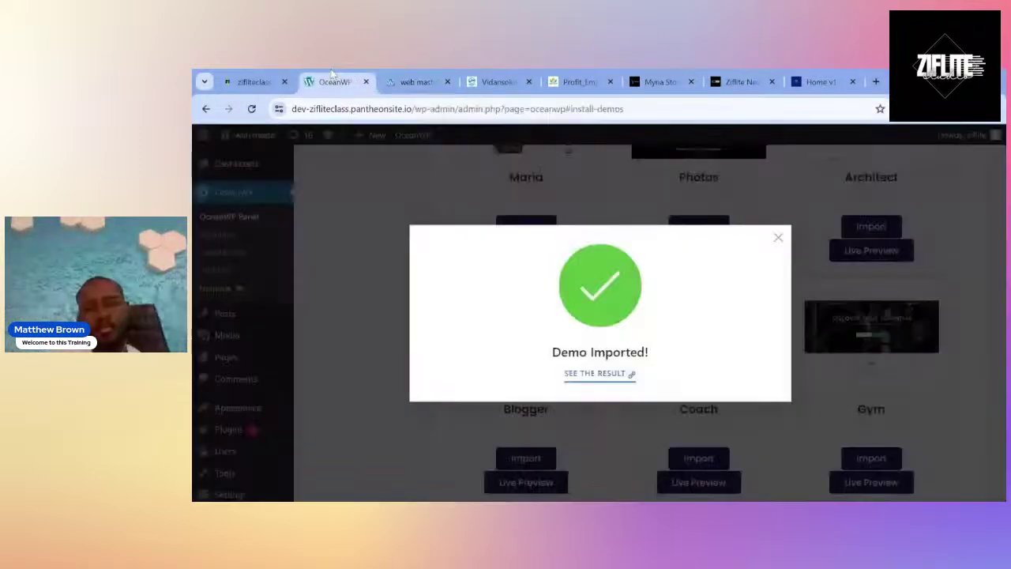
{"action": "left_click", "coordinate": [423, 75]}
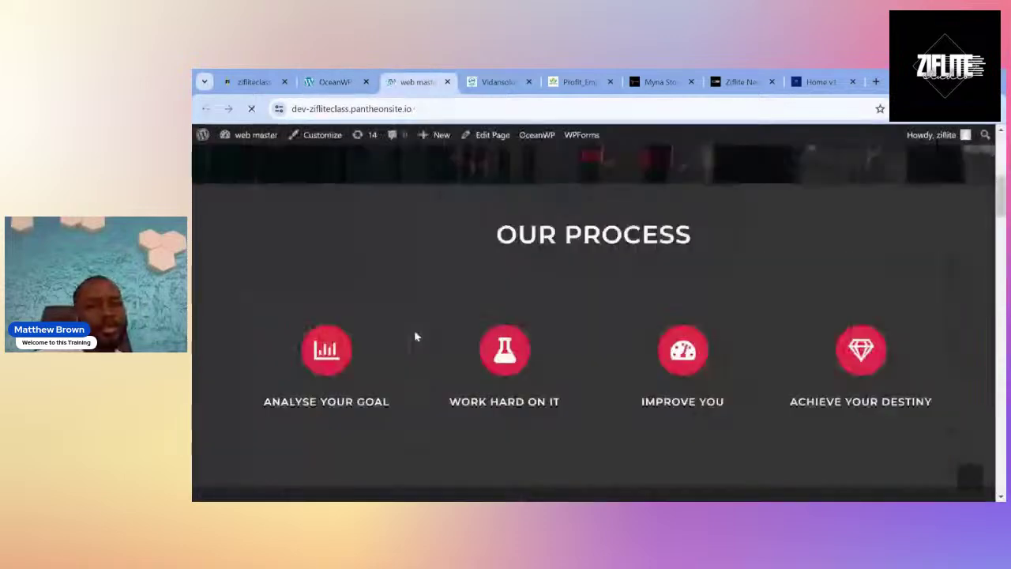
{"action": "left_click", "coordinate": [326, 75]}
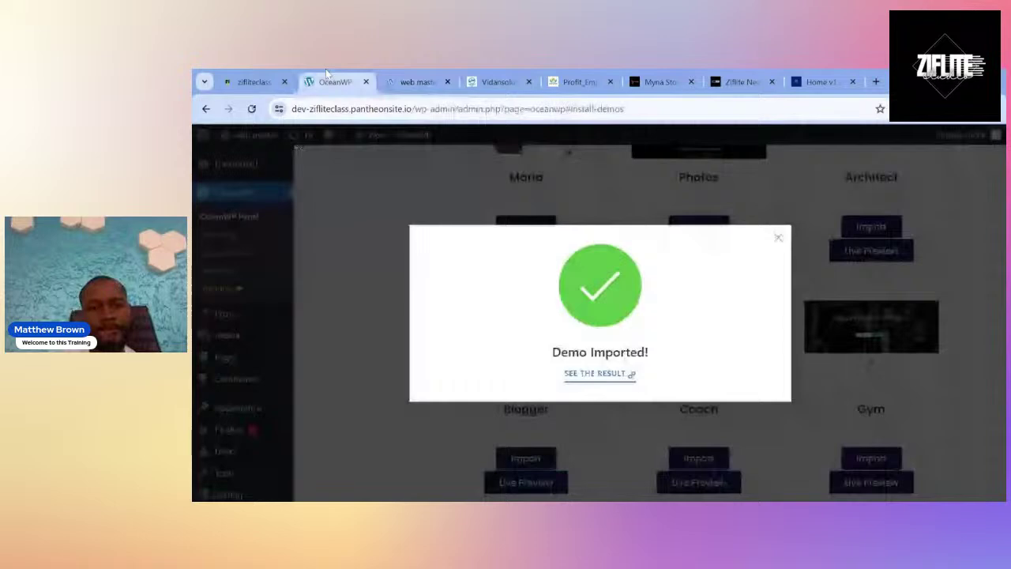
{"action": "left_click", "coordinate": [415, 82]}
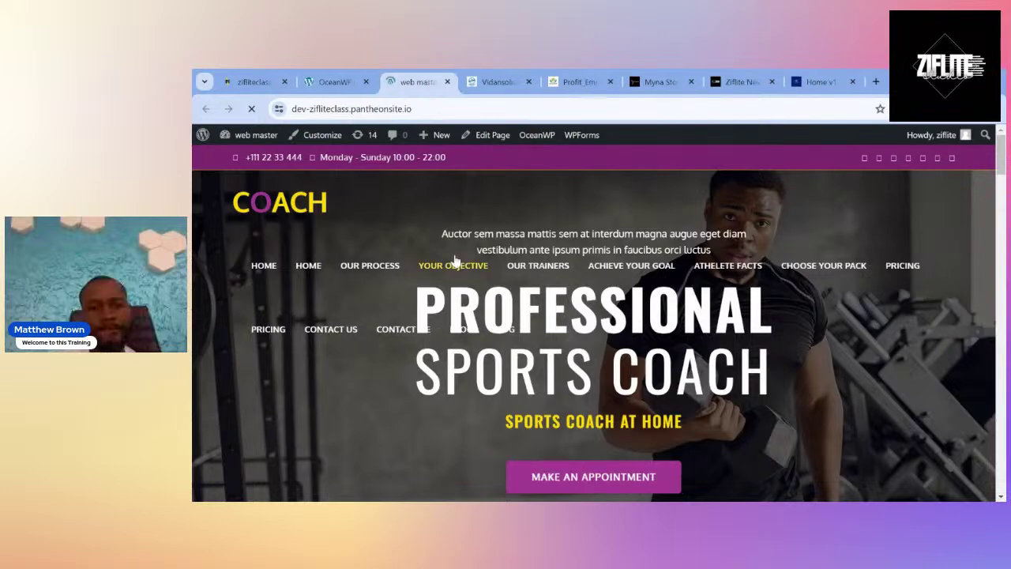
Scroll through the Coach homepage to the bottom and back, then choose Edit with Elementor.
{"action": "scroll", "coordinate": [514, 320], "scroll_direction": "down", "scroll_amount": 5}
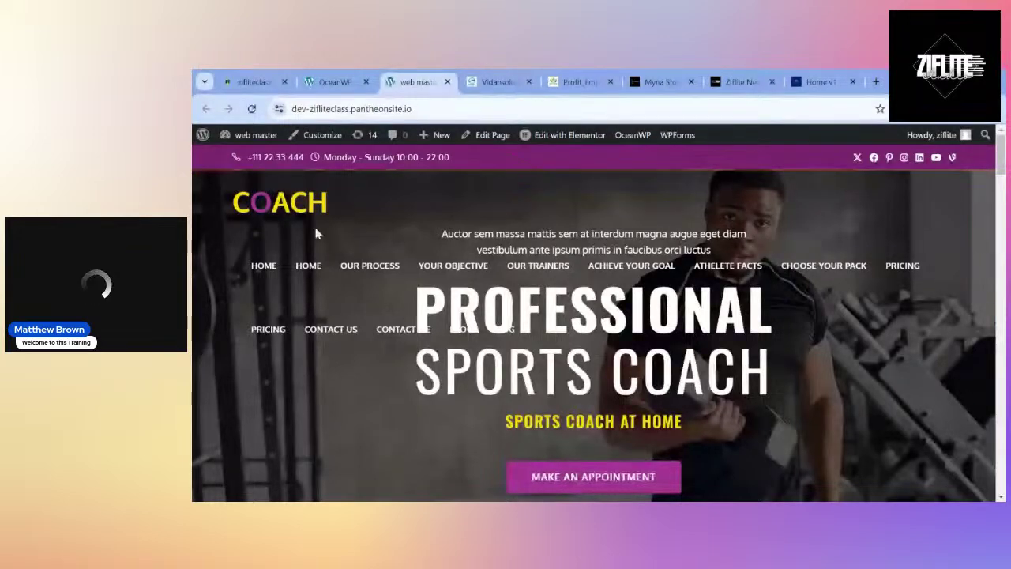
{"action": "scroll", "coordinate": [316, 233], "scroll_direction": "down", "scroll_amount": 3}
{"action": "scroll", "coordinate": [395, 347], "scroll_direction": "down", "scroll_amount": 2}
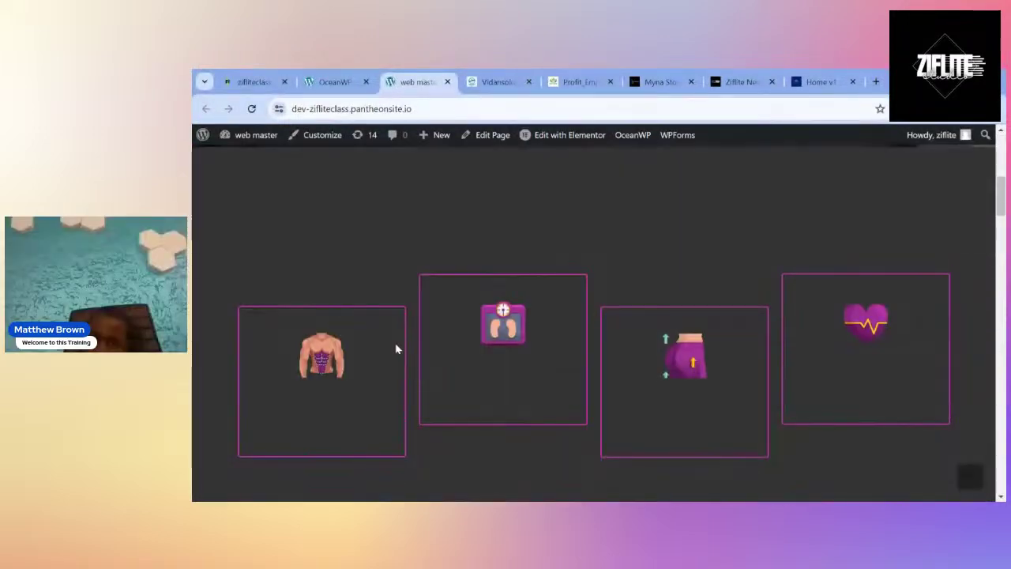
{"action": "scroll", "coordinate": [398, 349], "scroll_direction": "down", "scroll_amount": 3}
{"action": "scroll", "coordinate": [397, 348], "scroll_direction": "down", "scroll_amount": 15}
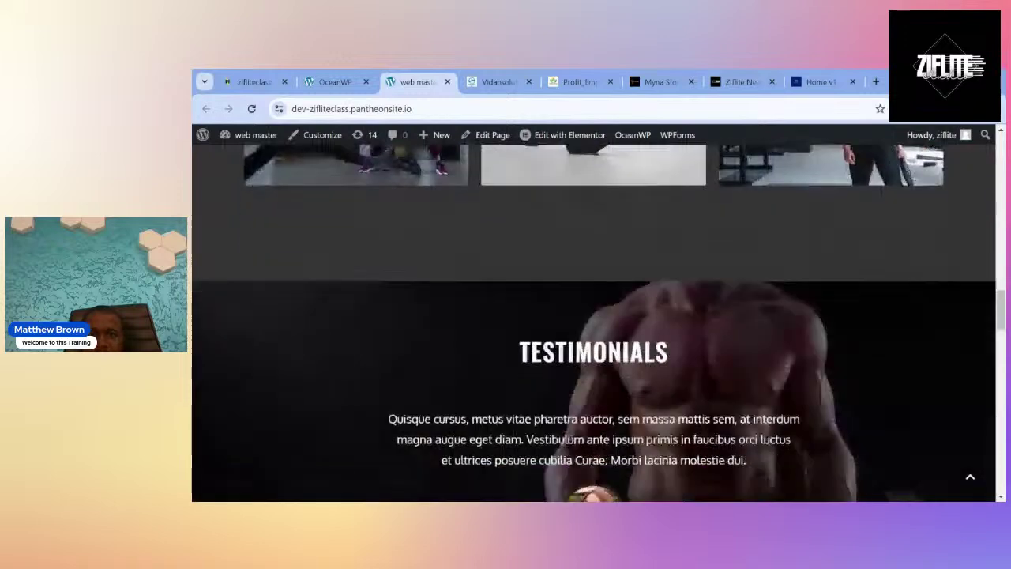
{"action": "scroll", "coordinate": [397, 349], "scroll_direction": "down", "scroll_amount": 5}
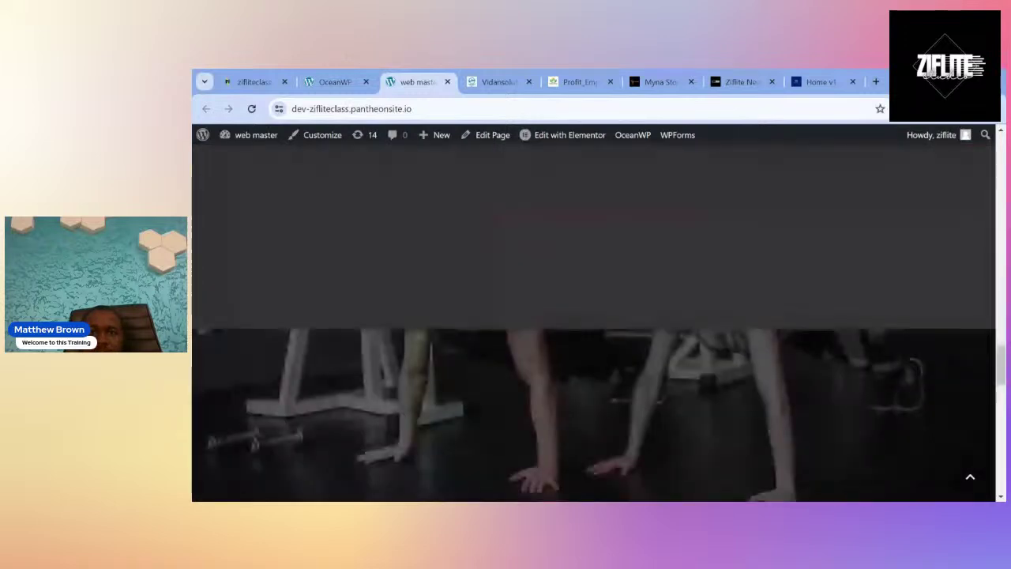
{"action": "scroll", "coordinate": [398, 348], "scroll_direction": "down", "scroll_amount": 3}
{"action": "scroll", "coordinate": [397, 349], "scroll_direction": "up", "scroll_amount": 20}
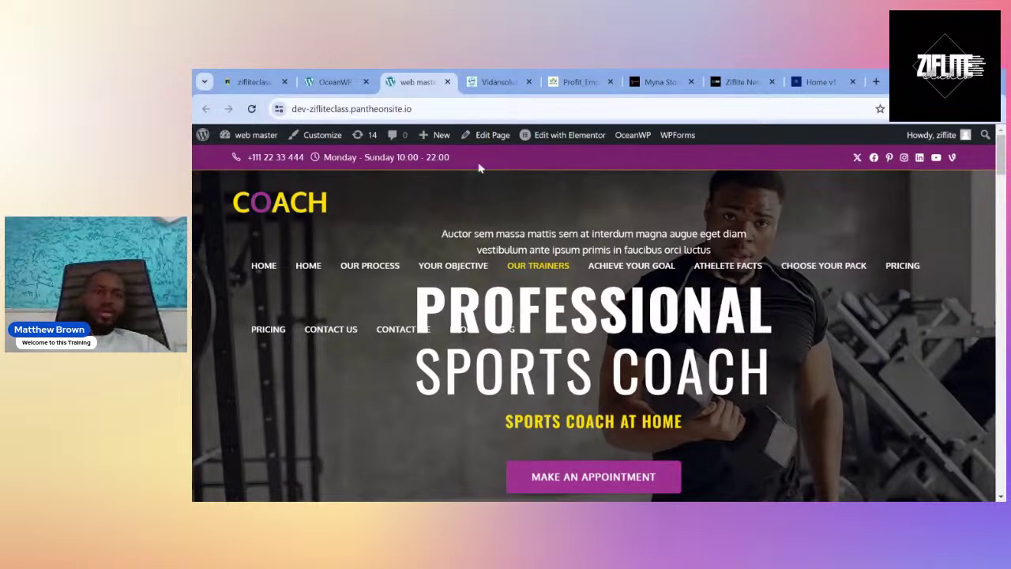
{"action": "left_click", "coordinate": [536, 142]}
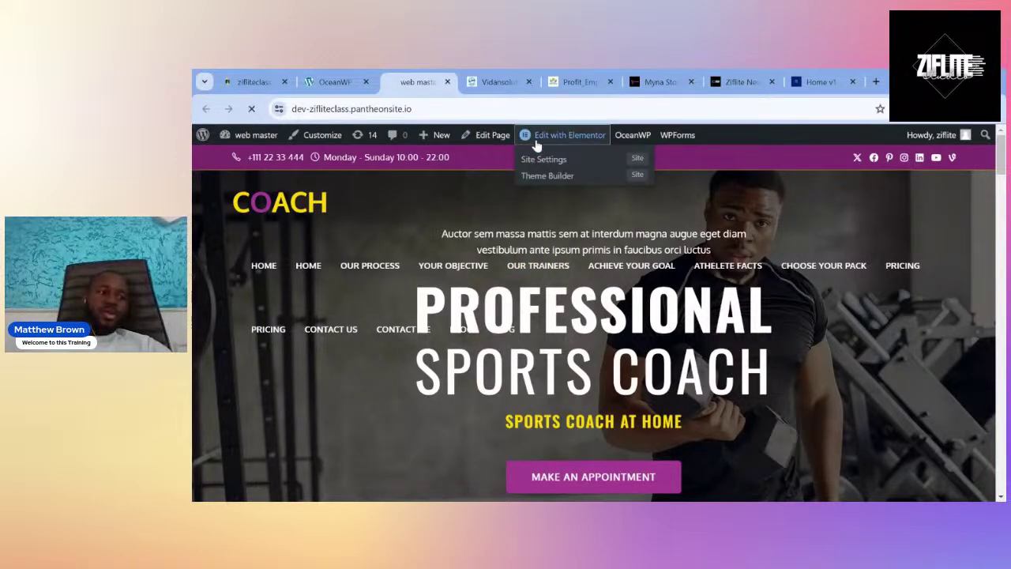
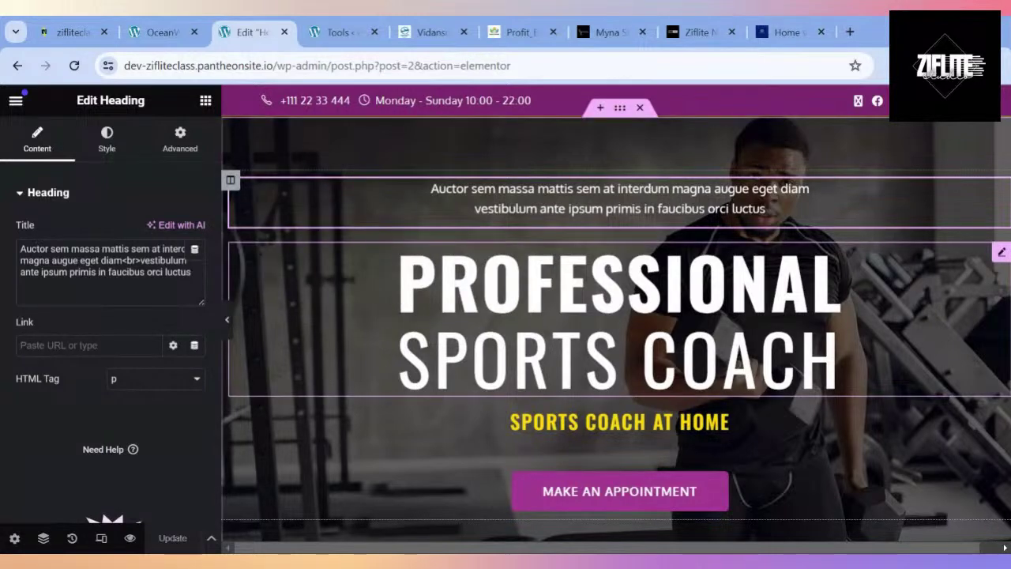
Replace the lorem text in the small hero heading with 'Welcome to my Gym'.
{"action": "left_click", "coordinate": [417, 188]}
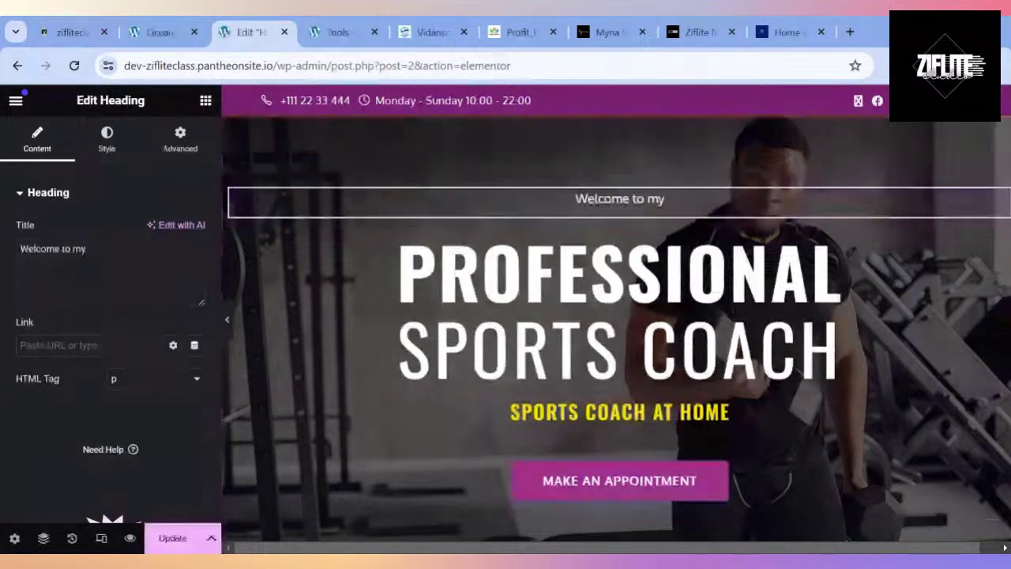
{"action": "type", "text": "G"}
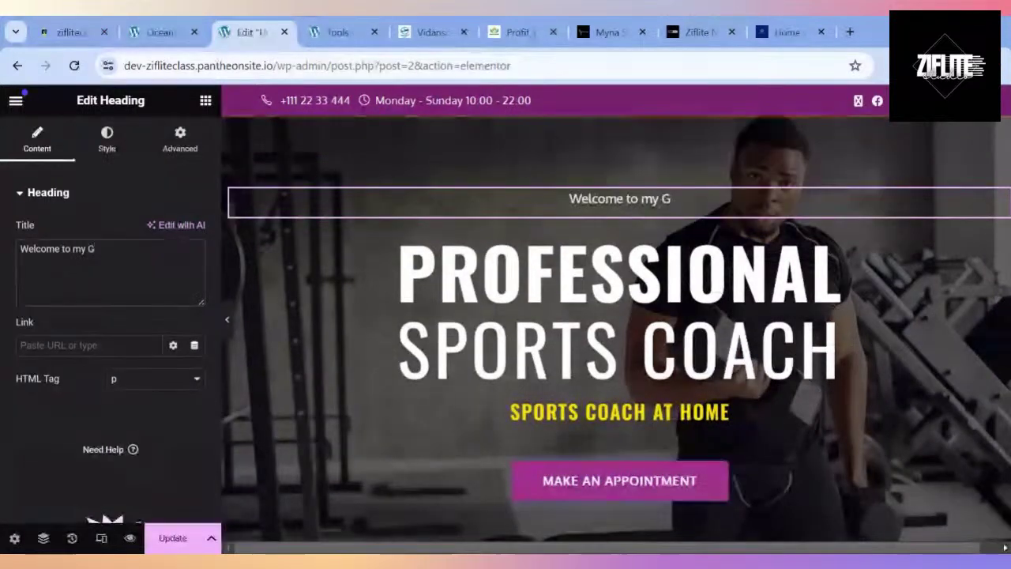
{"action": "type", "text": "ym"}
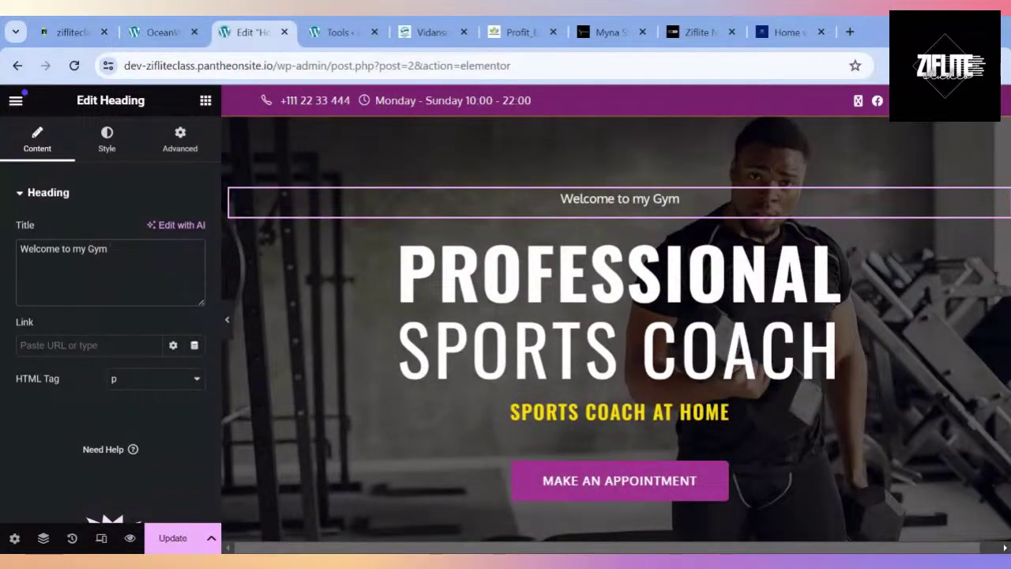
{"action": "left_click", "coordinate": [577, 268]}
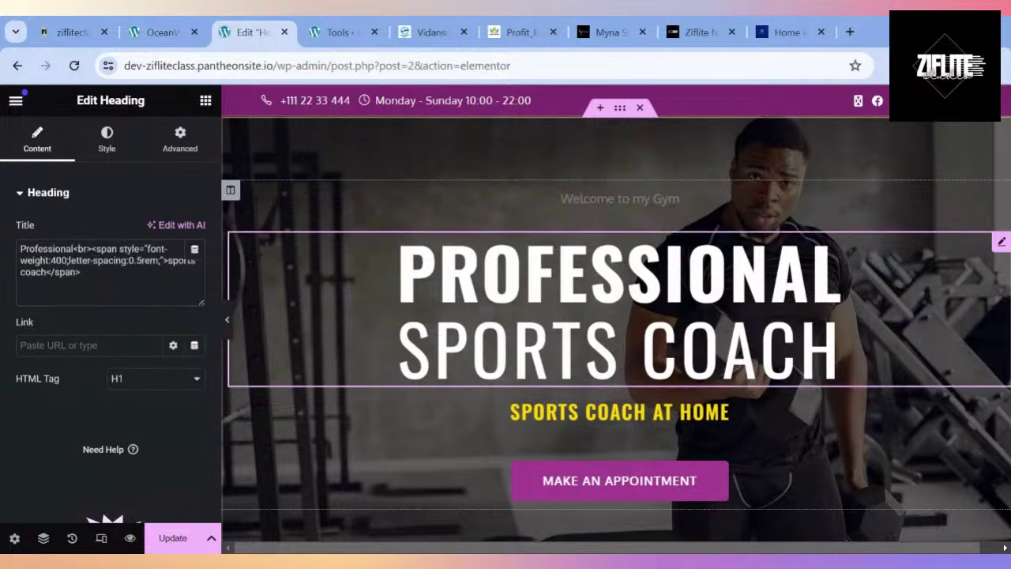
{"action": "scroll", "coordinate": [578, 161], "scroll_direction": "down", "scroll_amount": 4}
{"action": "left_click", "coordinate": [577, 161]}
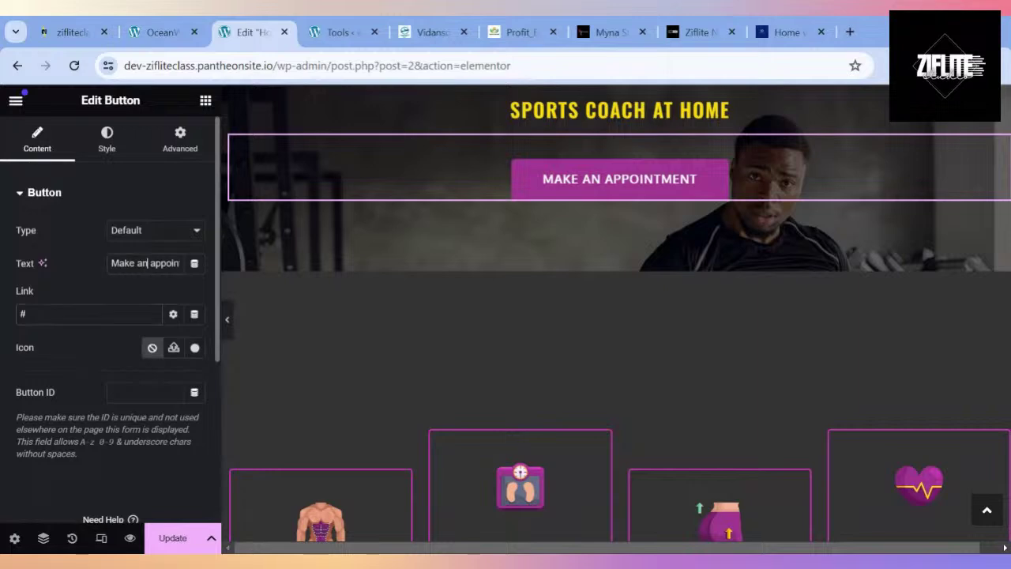
{"action": "scroll", "coordinate": [298, 330], "scroll_direction": "down", "scroll_amount": 3}
{"action": "left_click", "coordinate": [373, 314]}
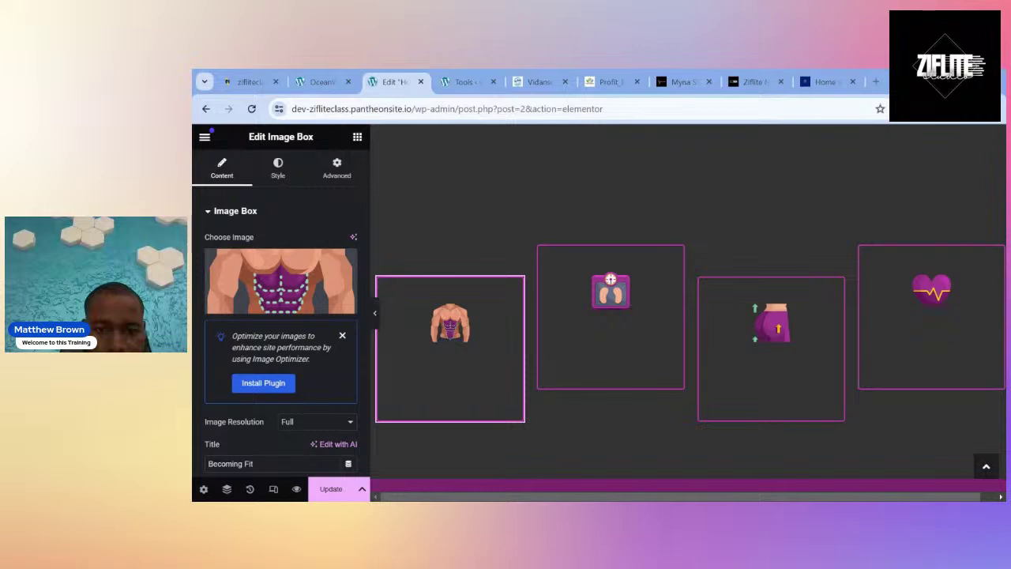
{"action": "scroll", "coordinate": [510, 357], "scroll_direction": "up", "scroll_amount": 10}
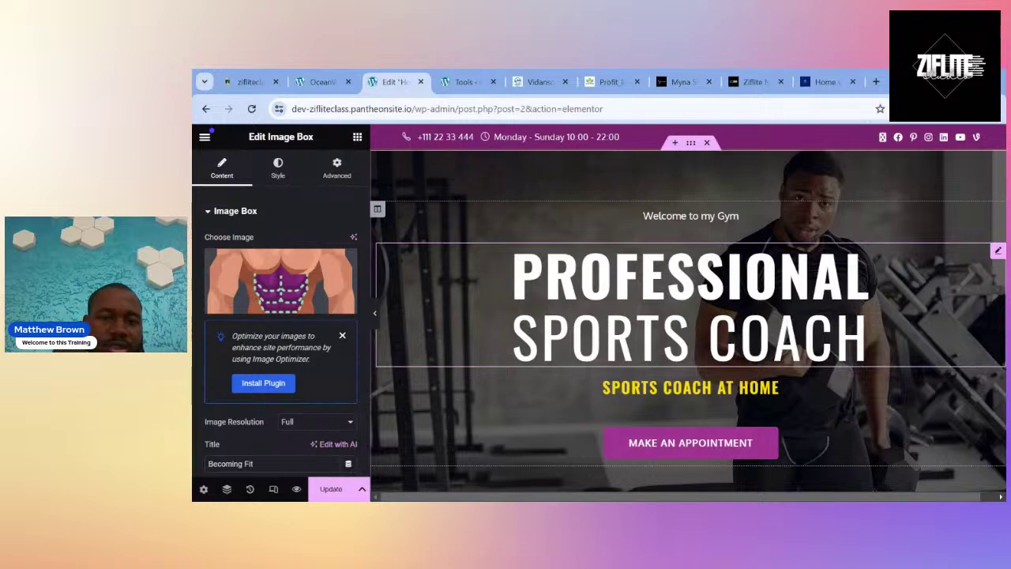
{"action": "left_click", "coordinate": [692, 224]}
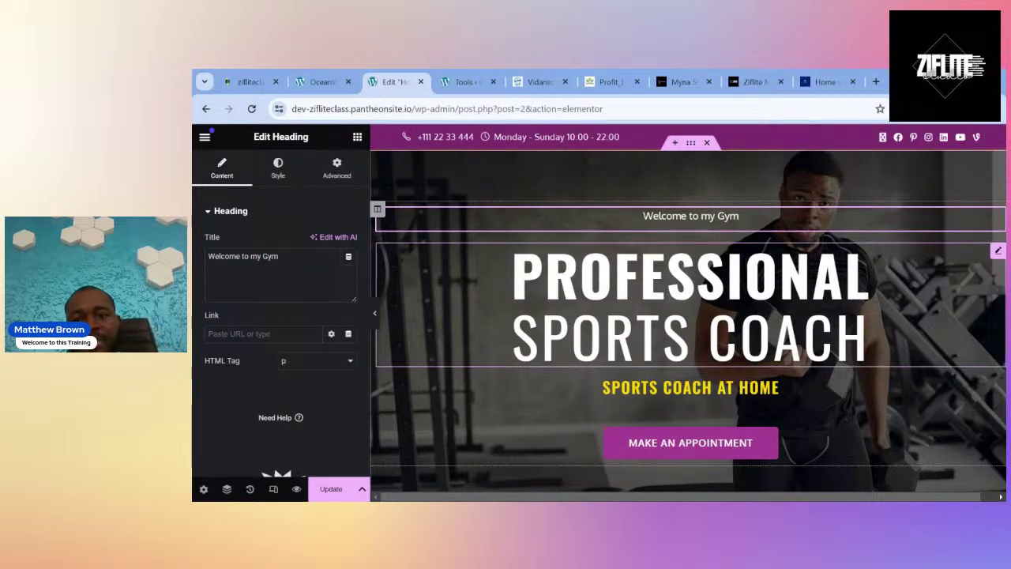
{"action": "left_click", "coordinate": [691, 304]}
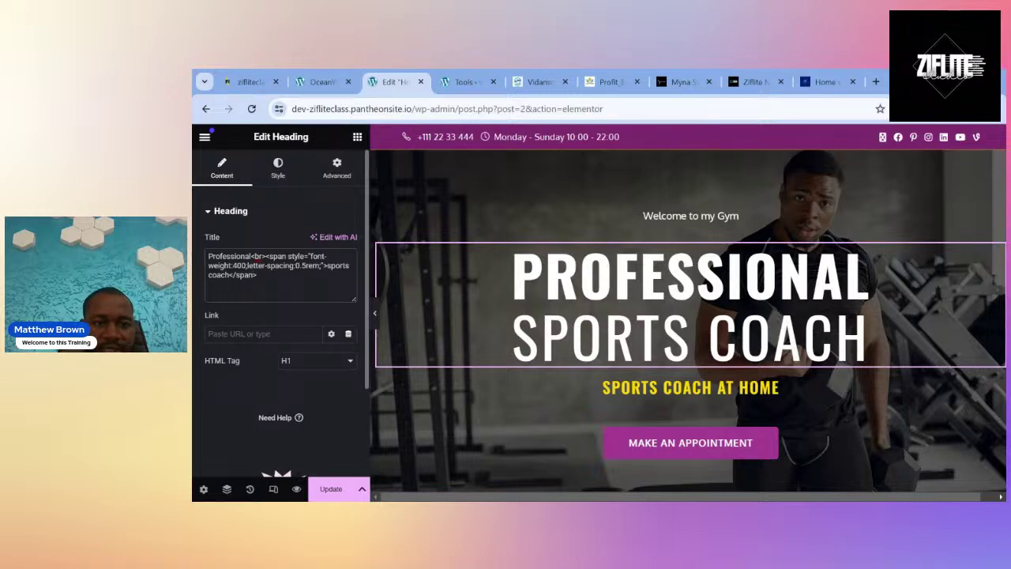
{"action": "scroll", "coordinate": [659, 276], "scroll_direction": "down", "scroll_amount": 2}
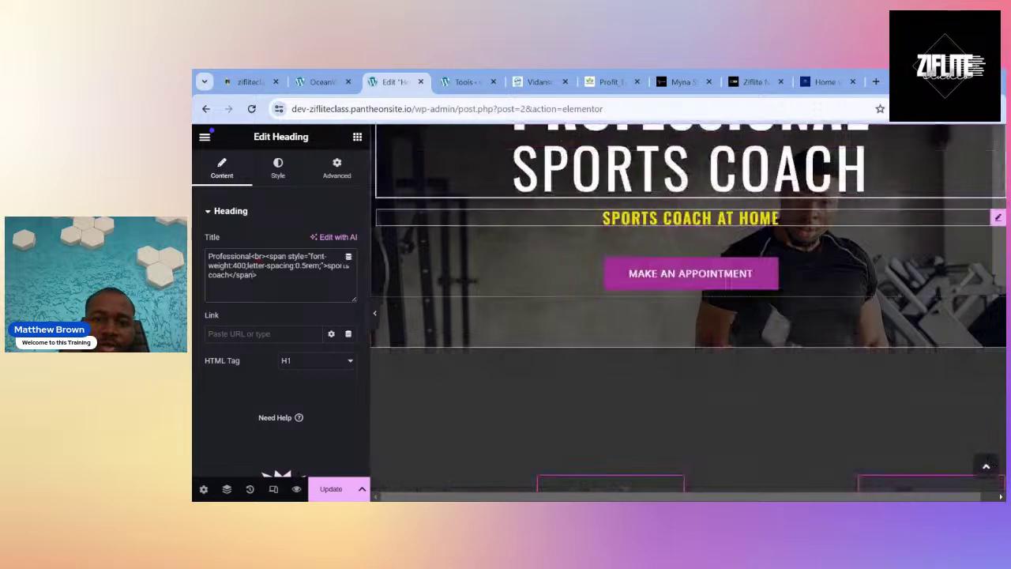
Append 'Call now!!' to the yellow SPORTS COACH AT HOME subheading.
{"action": "left_click", "coordinate": [691, 218]}
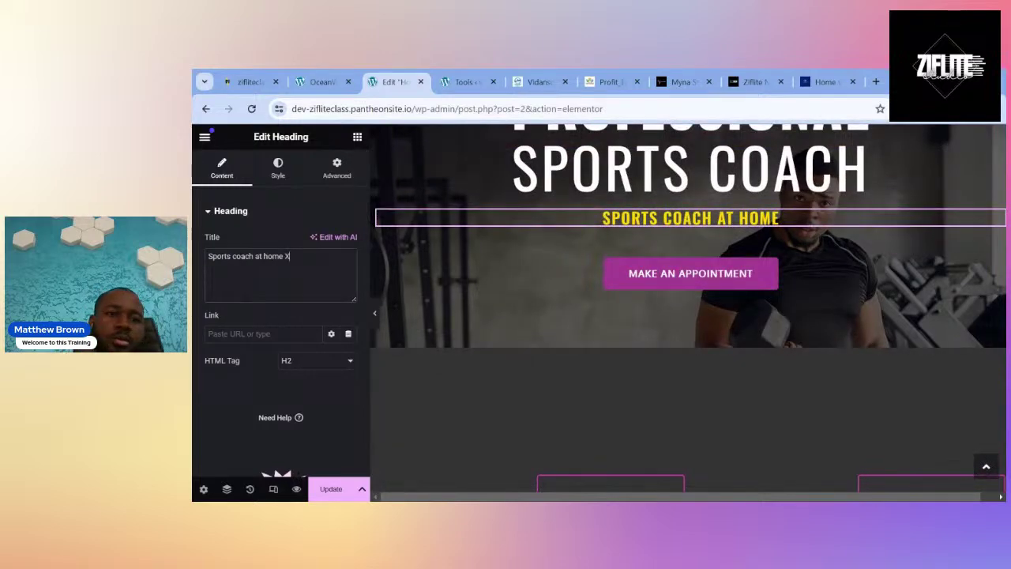
{"action": "type", "text": "Call now!!"}
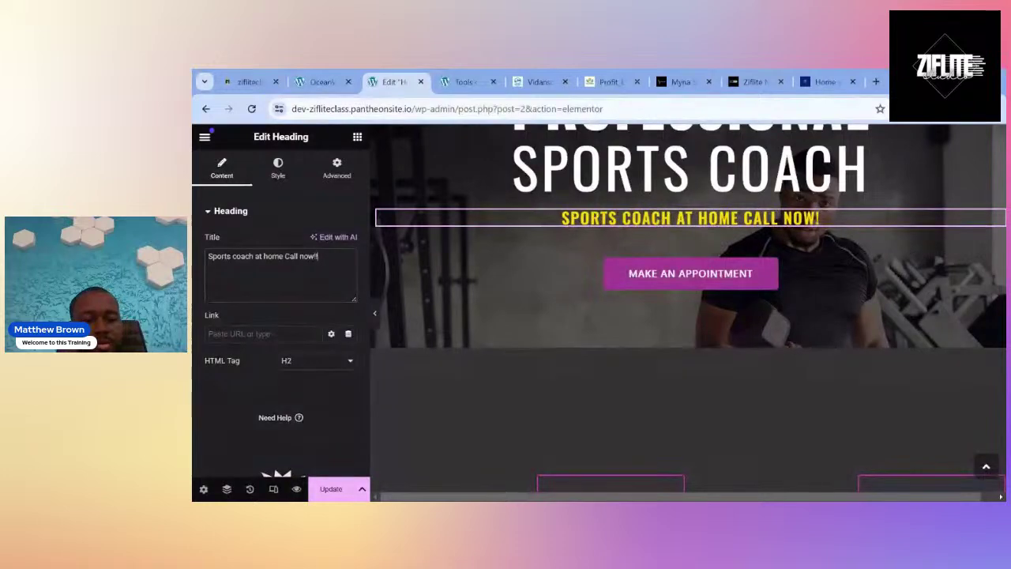
Change the Make an Appointment button's link from # to a tel: link with the phone number.
{"action": "left_click", "coordinate": [697, 240]}
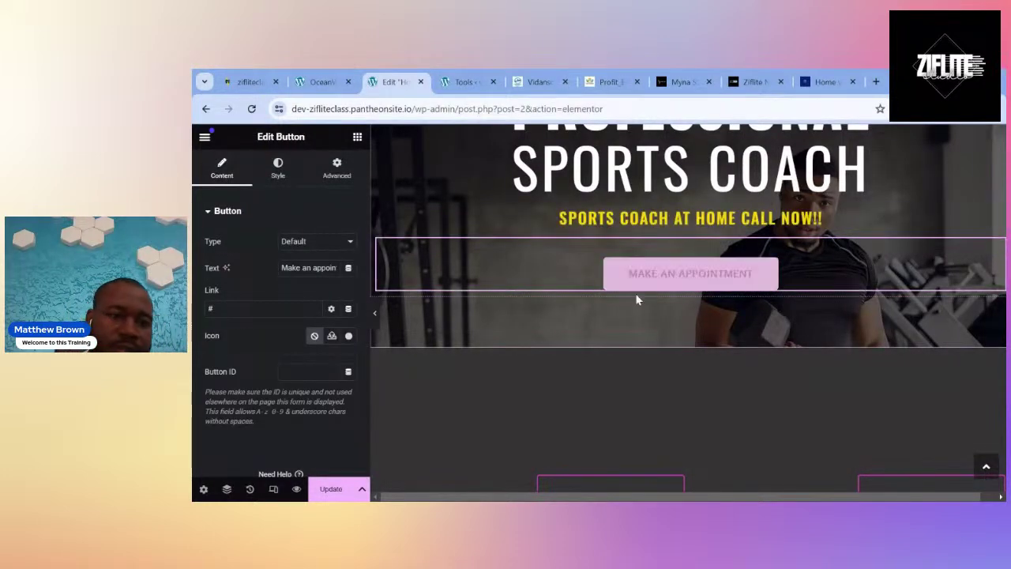
{"action": "left_click", "coordinate": [261, 308]}
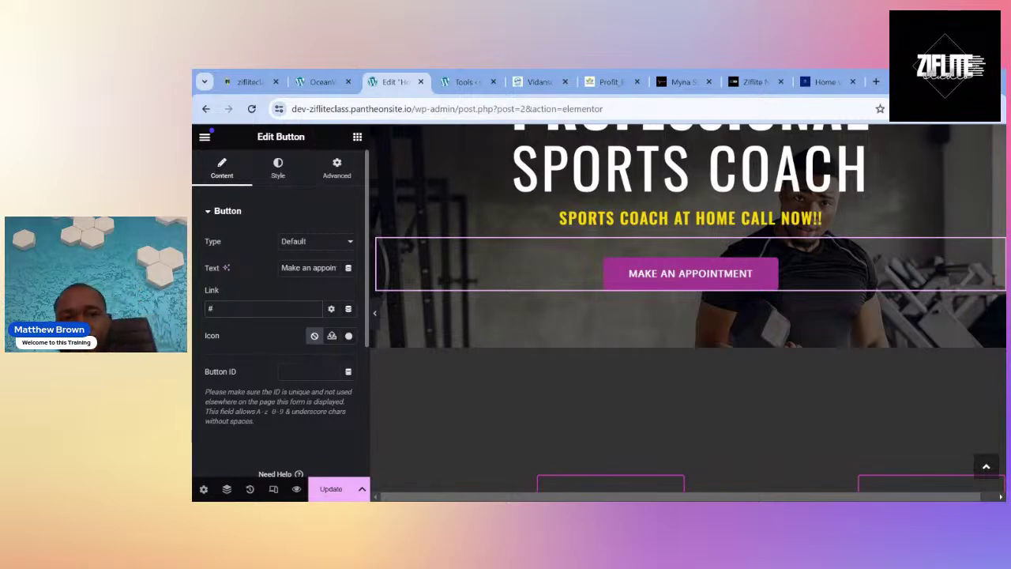
{"action": "key", "text": "BackSpace"}
{"action": "type", "text": "te"}
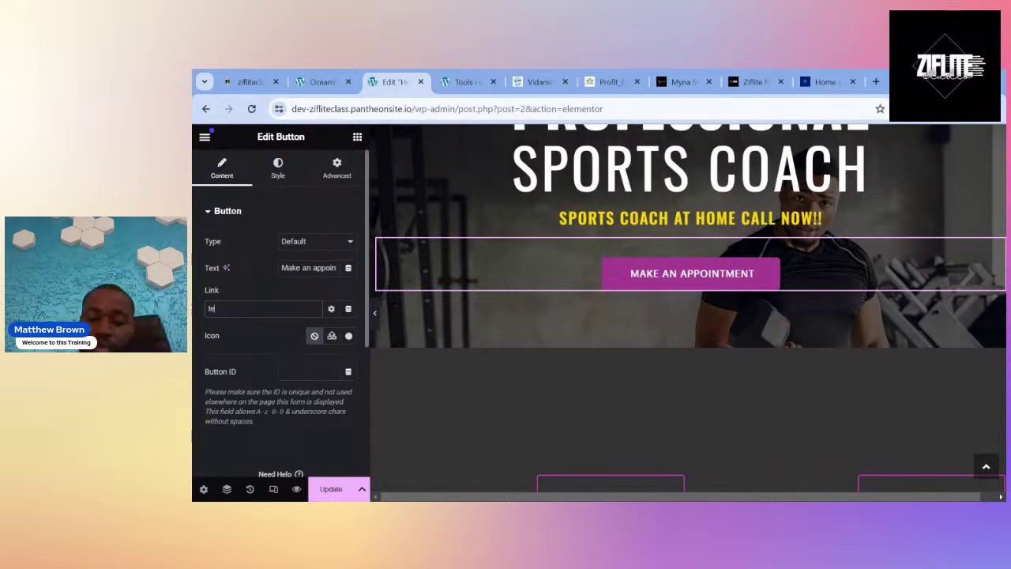
{"action": "type", "text": "l:"}
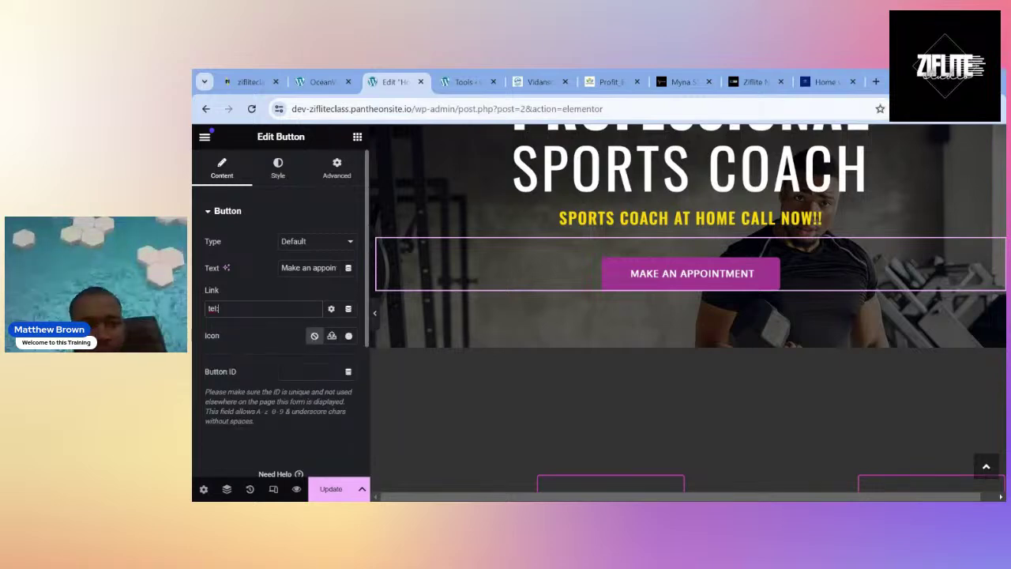
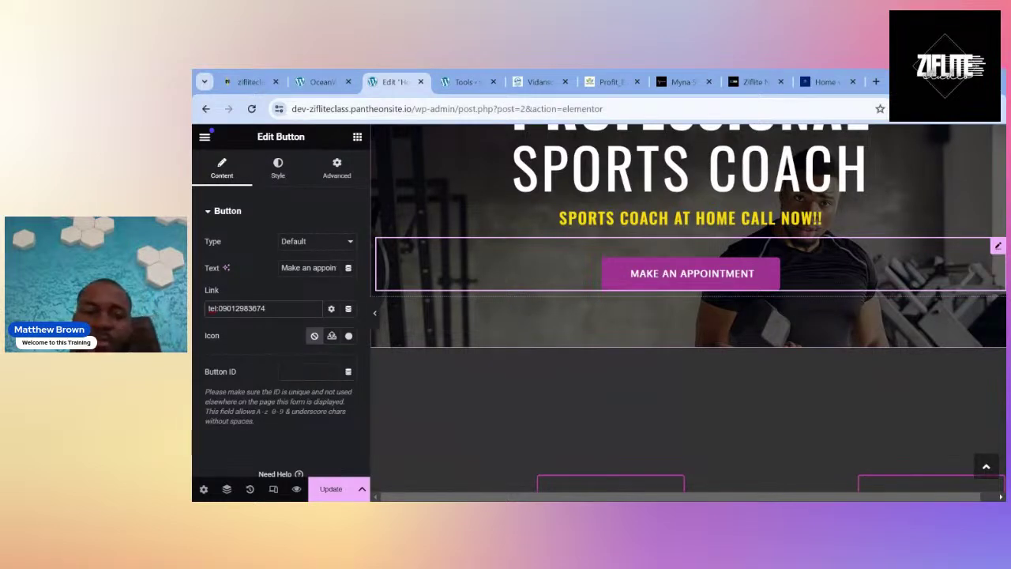
{"action": "scroll", "coordinate": [473, 408], "scroll_direction": "down", "scroll_amount": 3}
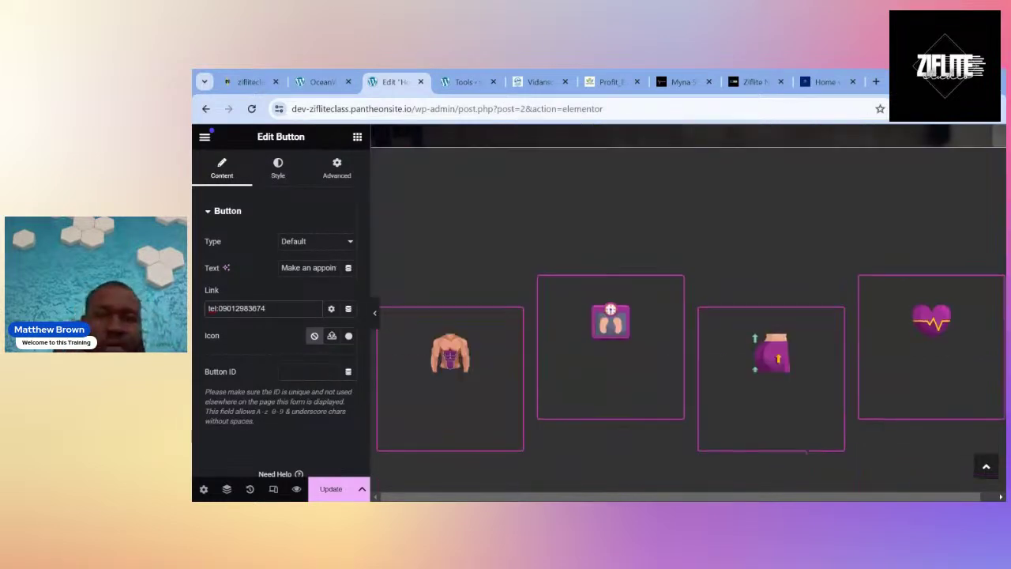
Upload Master-Website-Design-1-Business-Card.png and insert it as the Becoming Fit image box's image.
{"action": "left_click", "coordinate": [467, 414]}
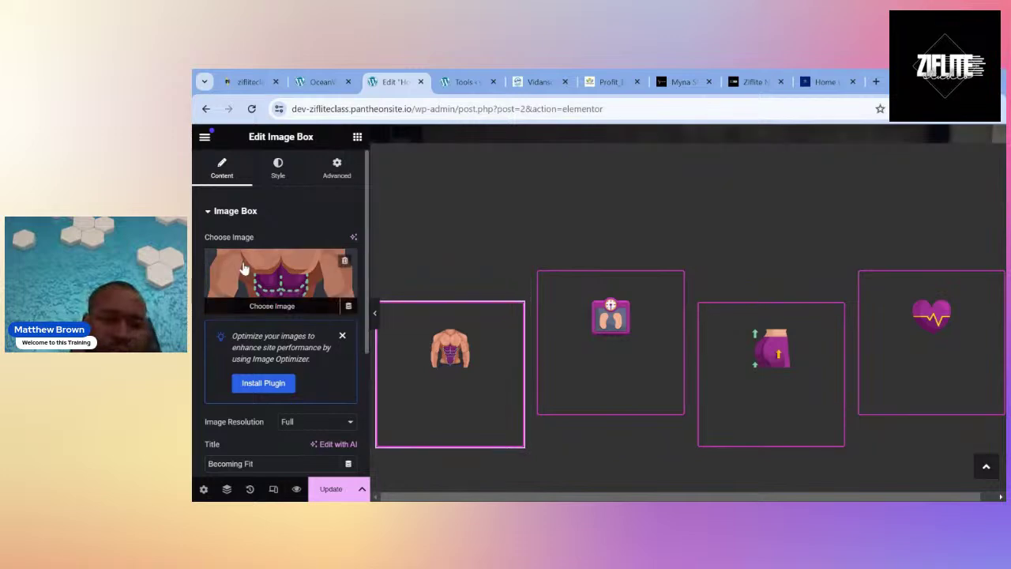
{"action": "scroll", "coordinate": [519, 372], "scroll_direction": "down", "scroll_amount": 3}
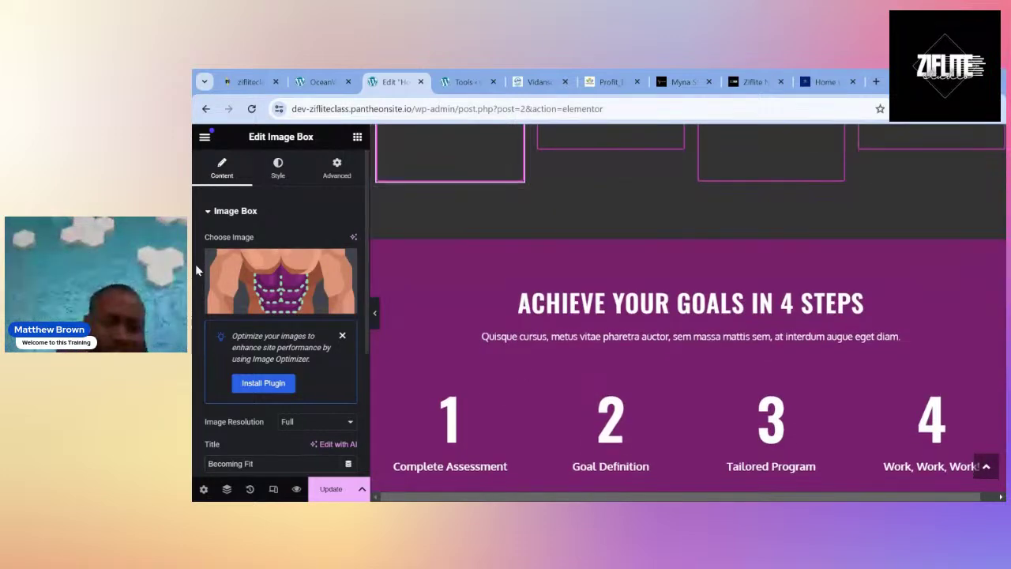
{"action": "left_click", "coordinate": [264, 268]}
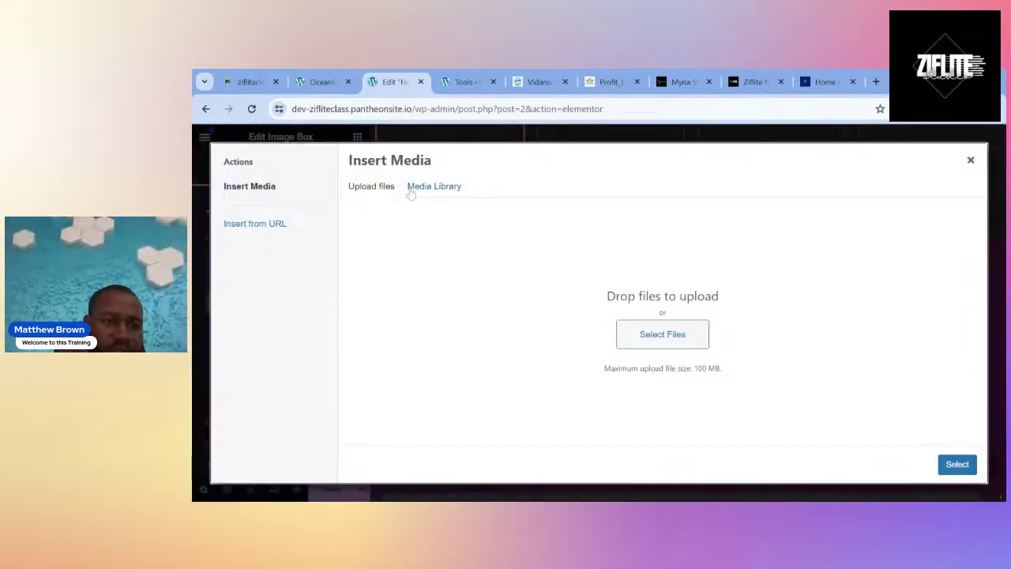
{"action": "left_click", "coordinate": [681, 338]}
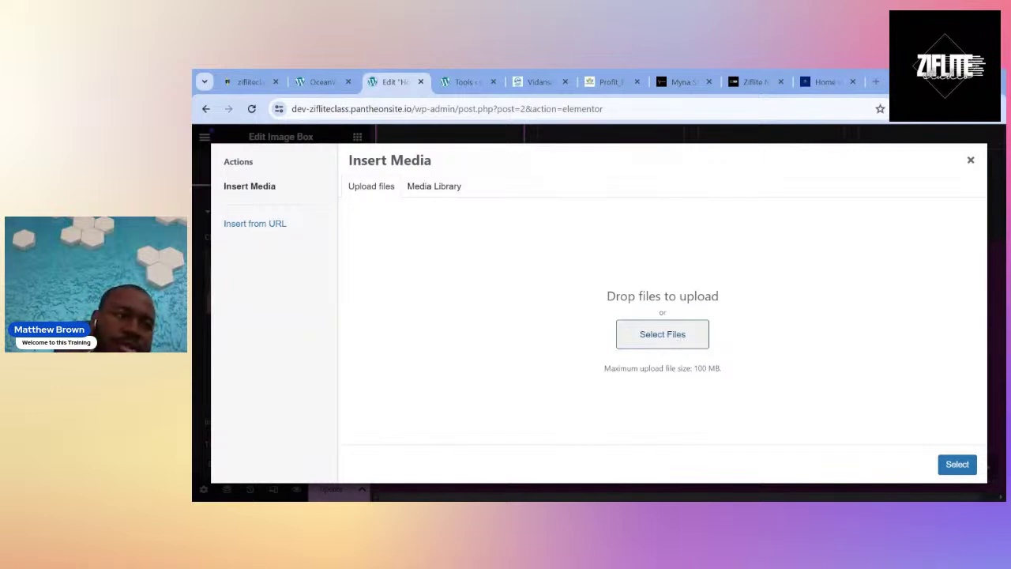
{"action": "left_click", "coordinate": [565, 366]}
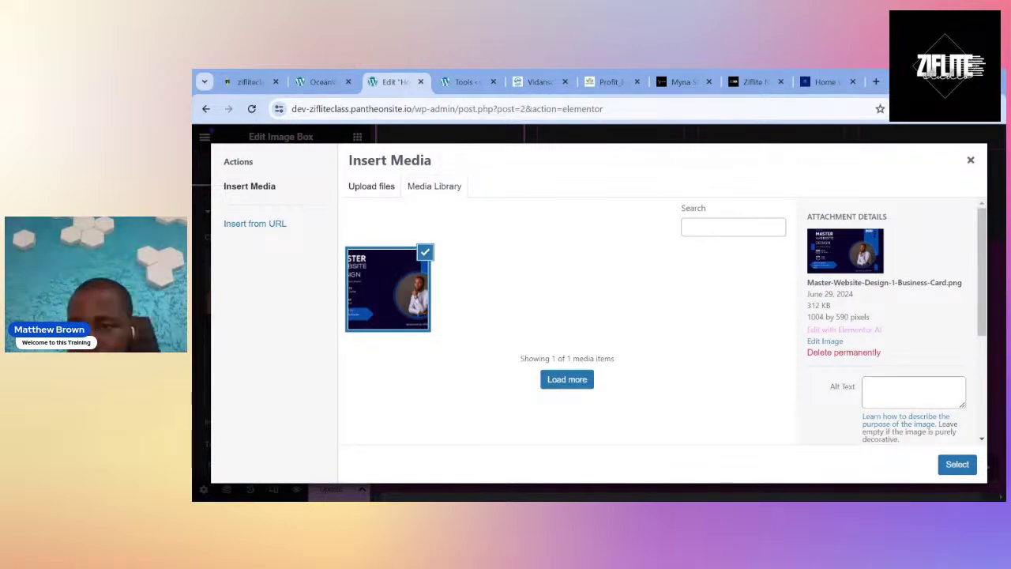
{"action": "left_click", "coordinate": [957, 465]}
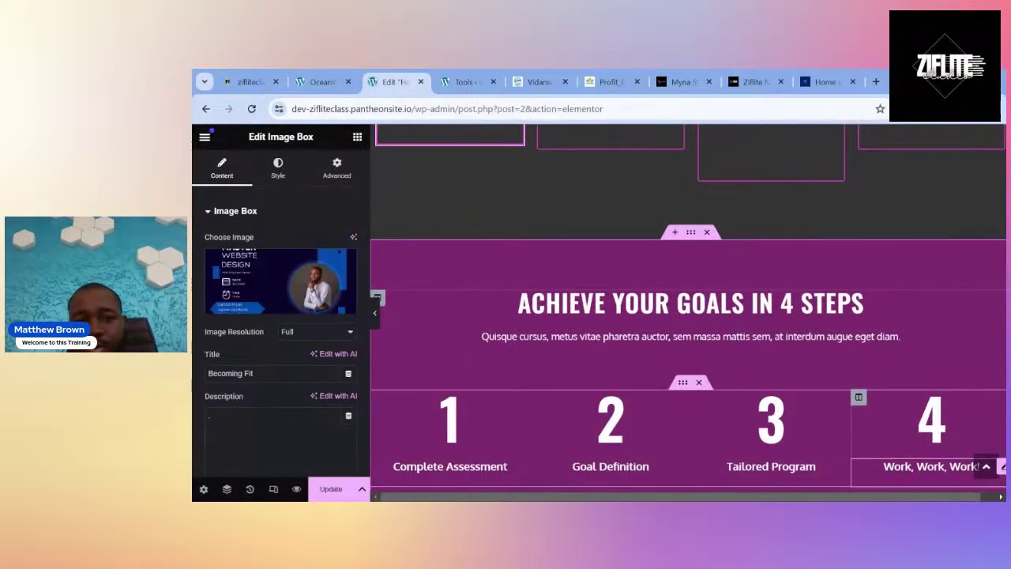
{"action": "scroll", "coordinate": [736, 429], "scroll_direction": "up", "scroll_amount": 4}
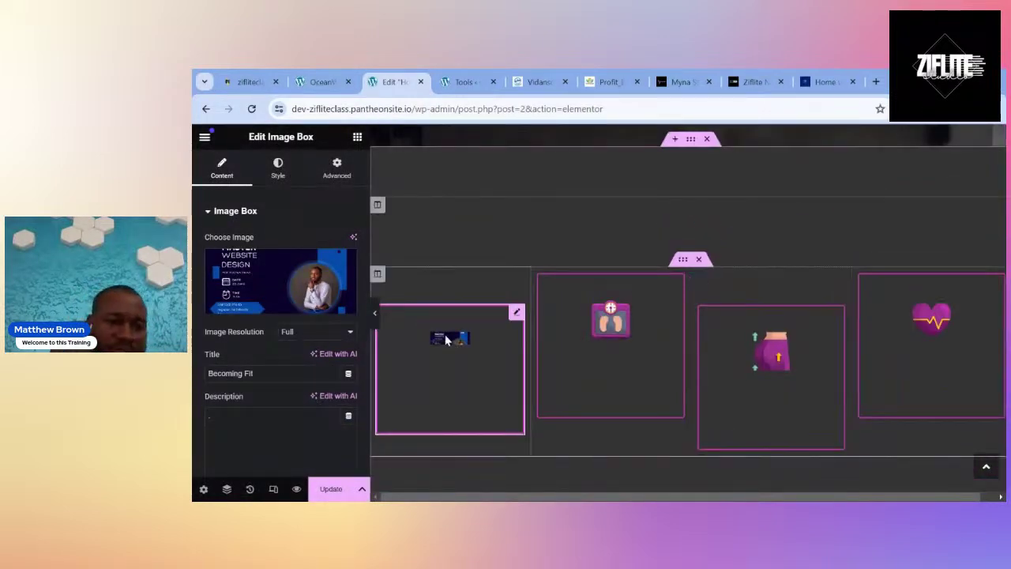
{"action": "left_click", "coordinate": [626, 344]}
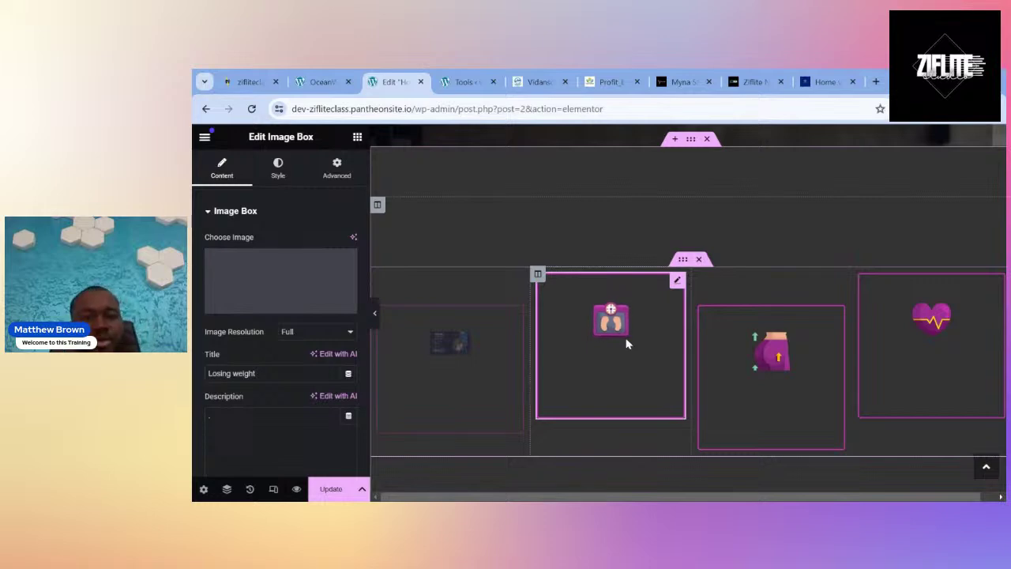